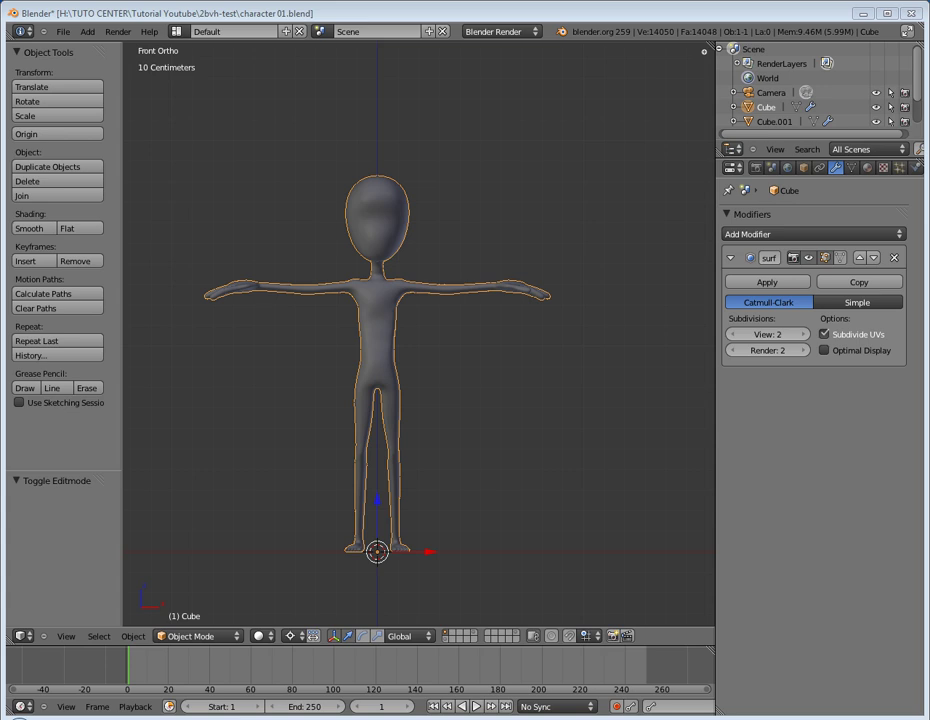
Step: Return the T-posed character to the front view and open the File menu
mouse_move(656, 235)
middle_down()
mouse_move(533, 270)
mouse_move(554, 214)
mouse_move(505, 213)
mouse_move(469, 268)
mouse_move(456, 255)
mouse_move(509, 255)
mouse_move(465, 247)
middle_up()
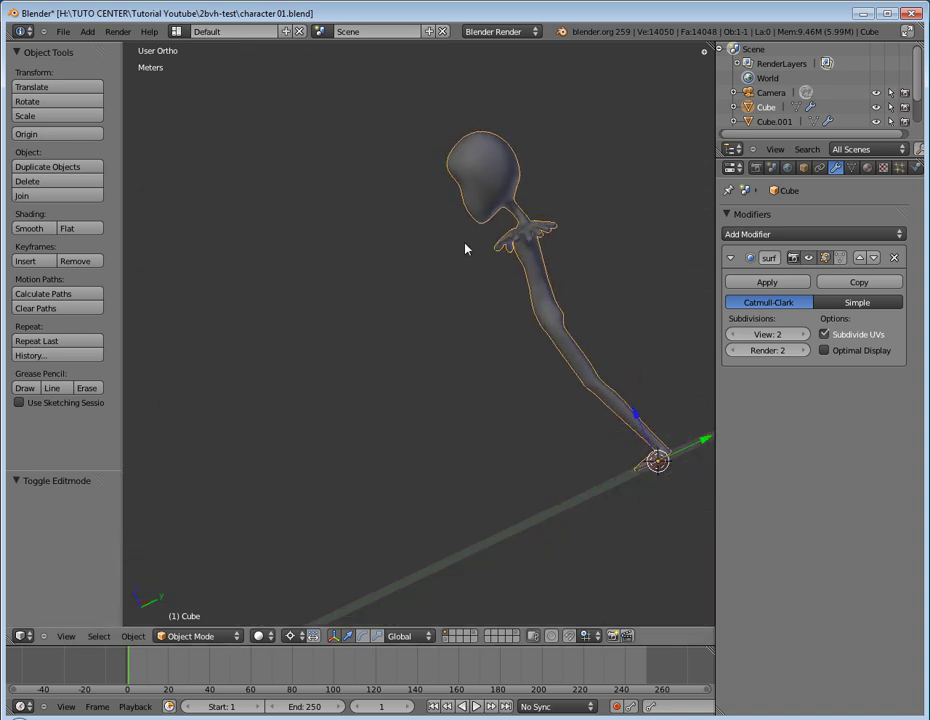
key(KP_1)
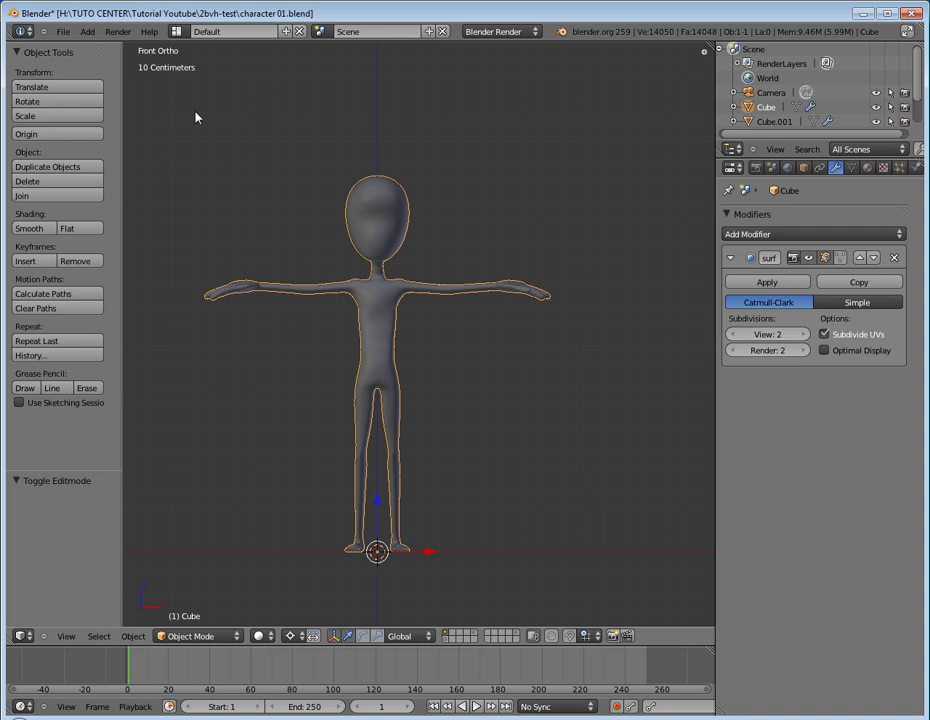
click(62, 31)
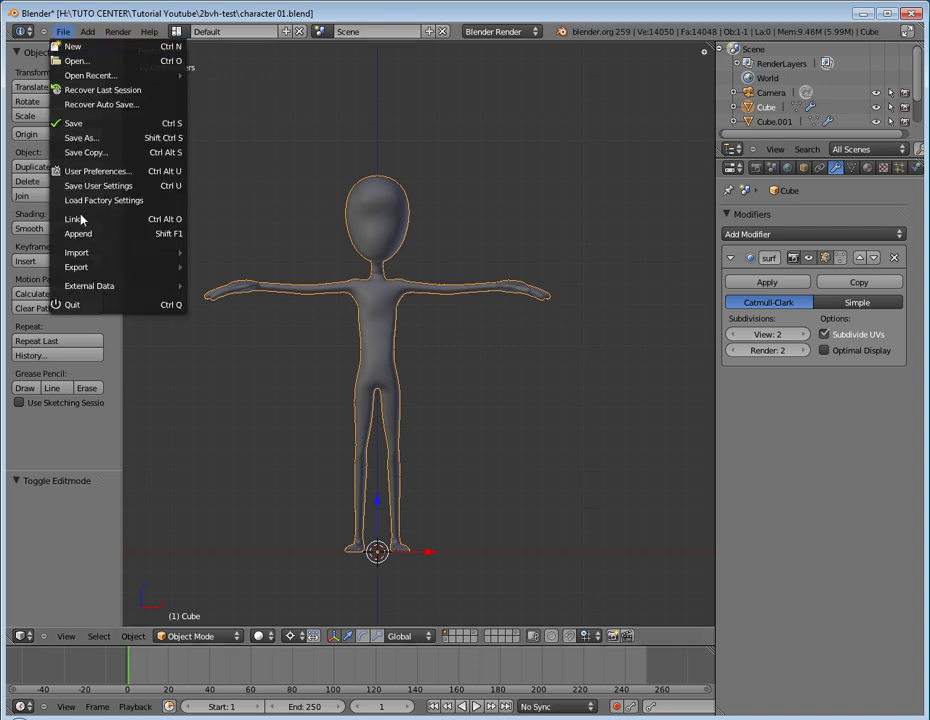
mouse_move(110, 252)
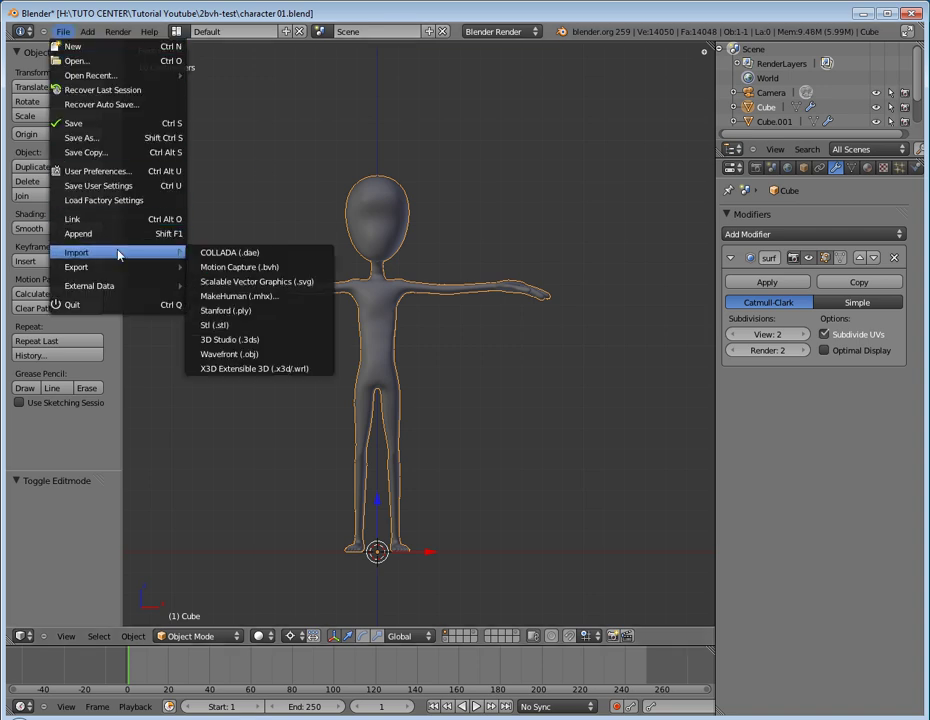
Step: Import Walk-f1.bvh as a Motion Capture (.bvh) file
click(247, 268)
click(245, 128)
click(249, 142)
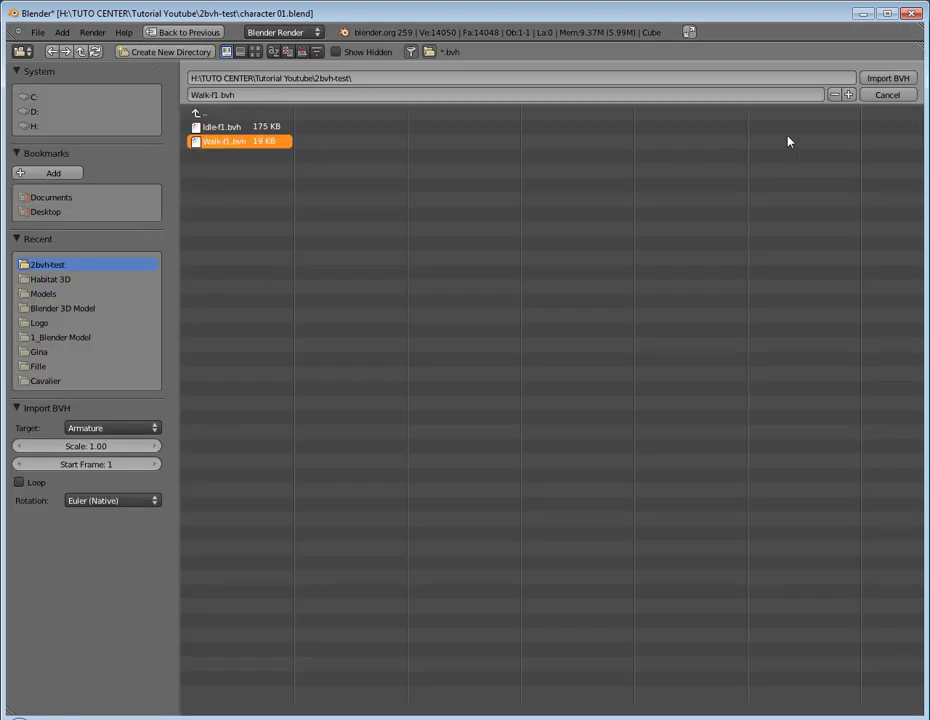
click(880, 80)
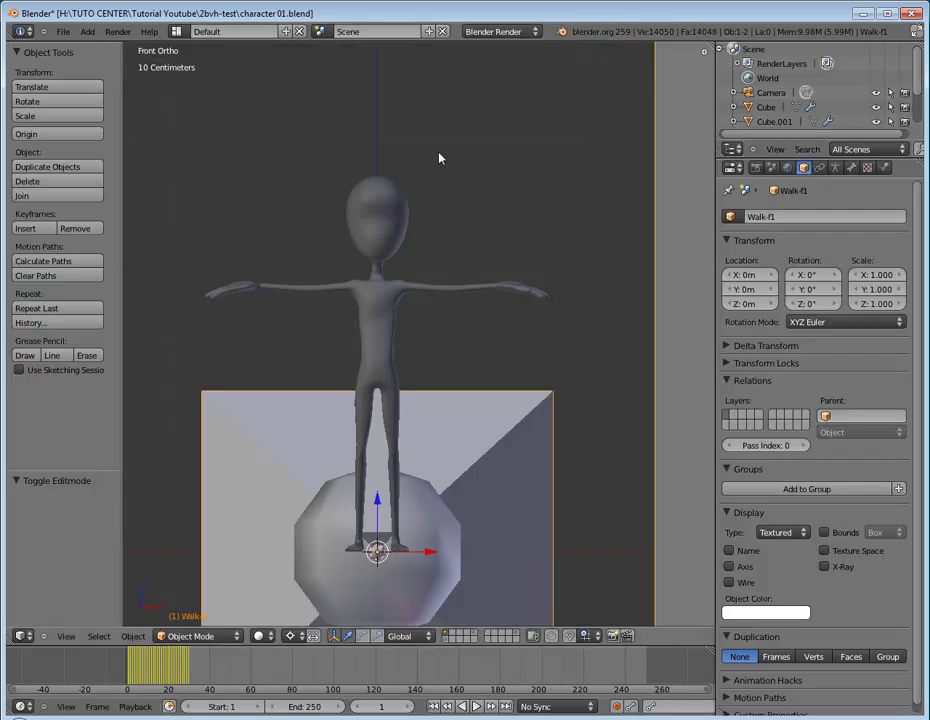
Step: From a side view, rotate the Walk-f1 armature -90° so it stands upright
scroll(407, 166, down, 2)
scroll(407, 166, down, 3)
scroll(407, 169, down, 5)
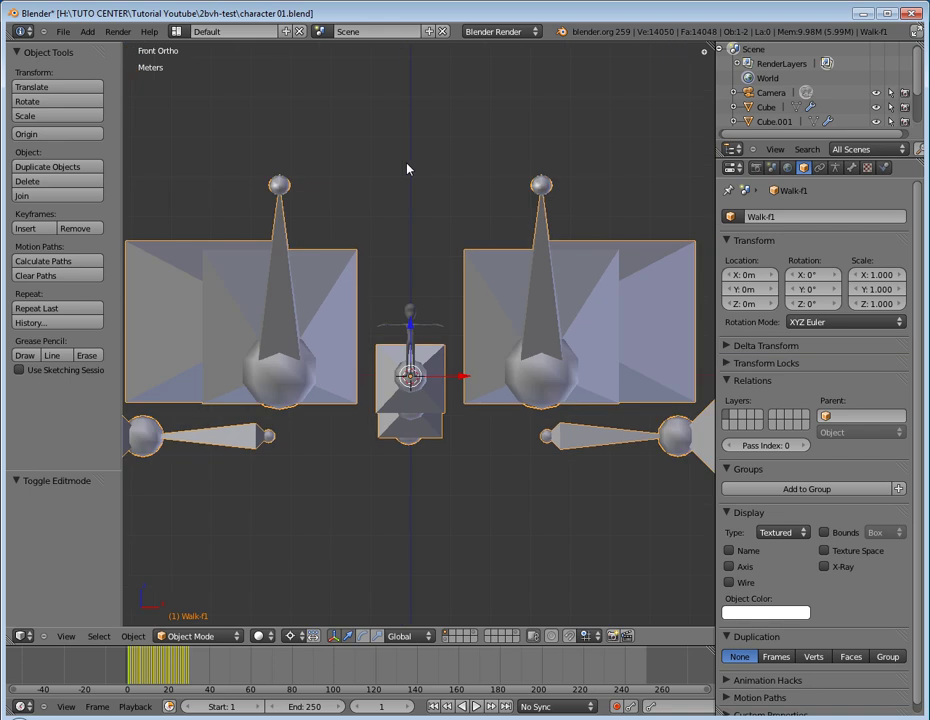
key(KP_3)
scroll(364, 163, down, 1)
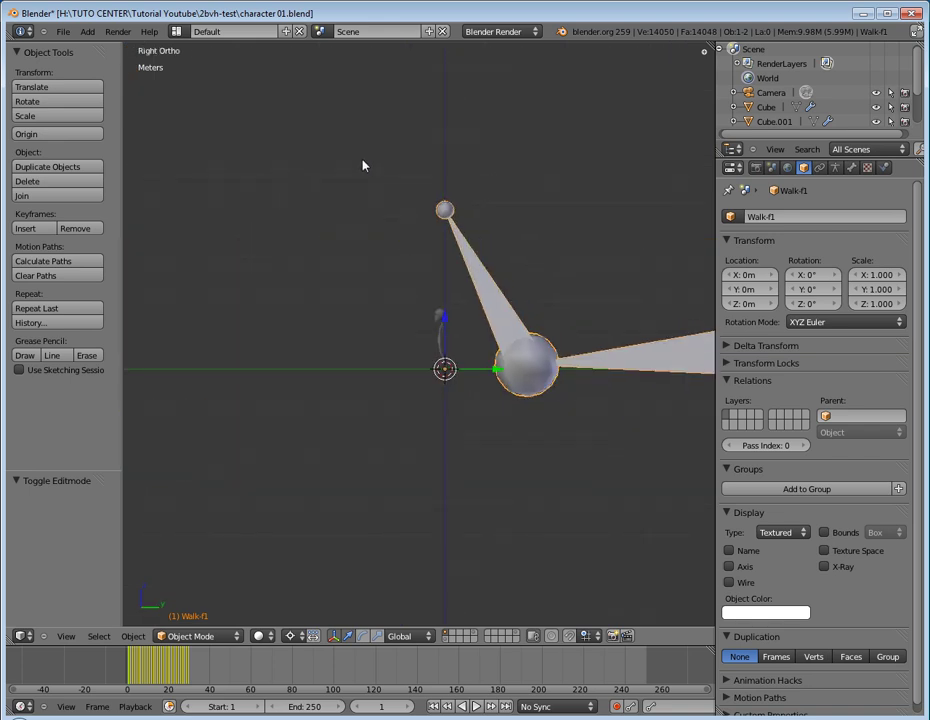
scroll(366, 167, down, 2)
scroll(365, 167, down, 2)
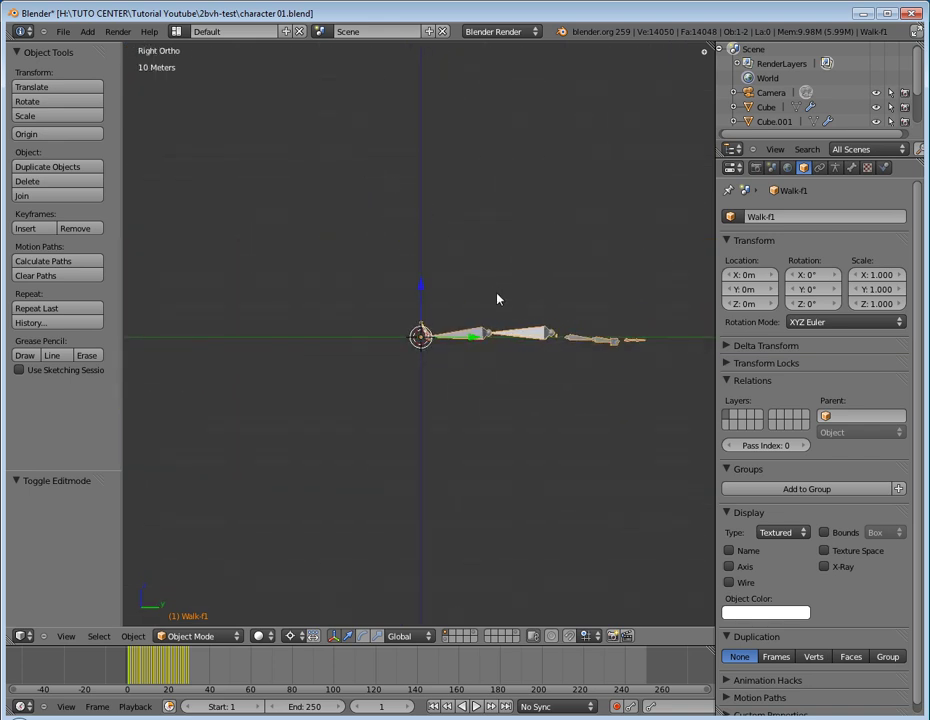
key(r)
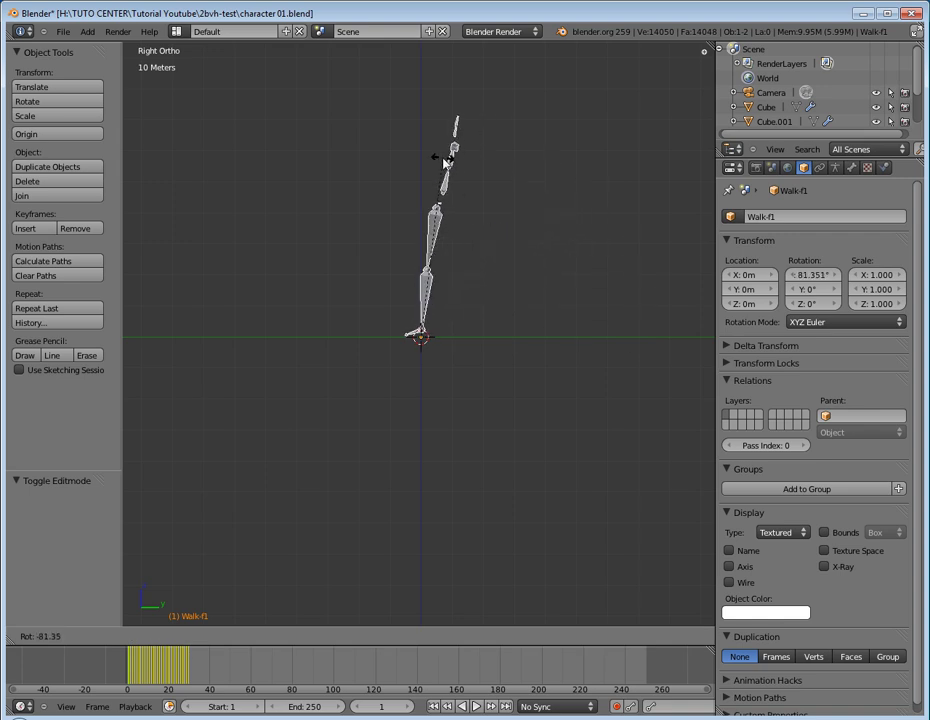
text(-90)
key(Return)
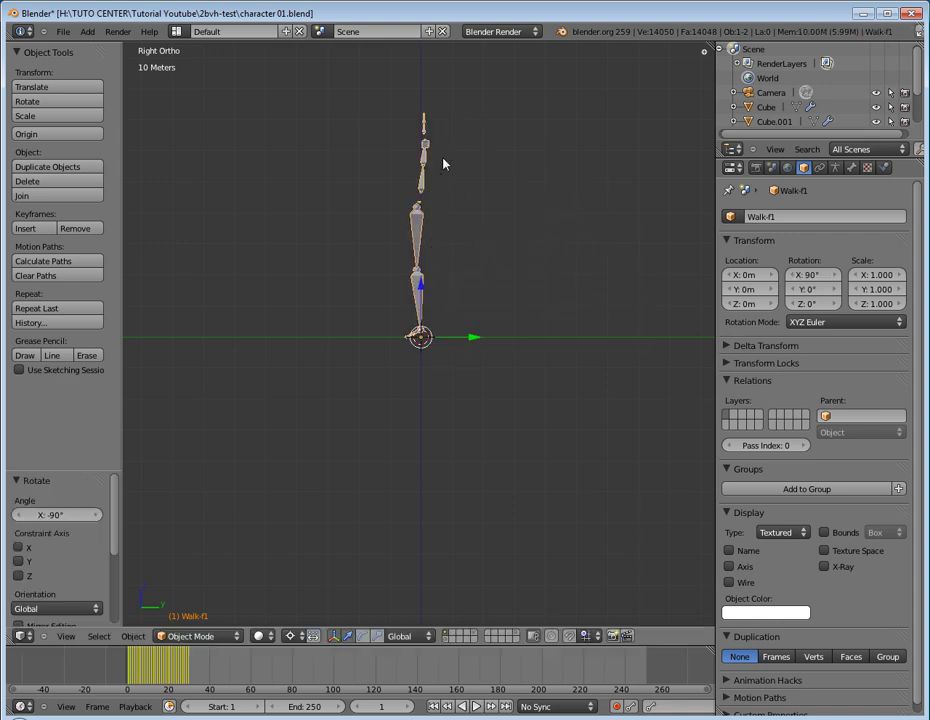
Step: Scale the armature down to 0.02072 so its bones fit inside the character
key(KP_1)
scroll(443, 160, up, 2)
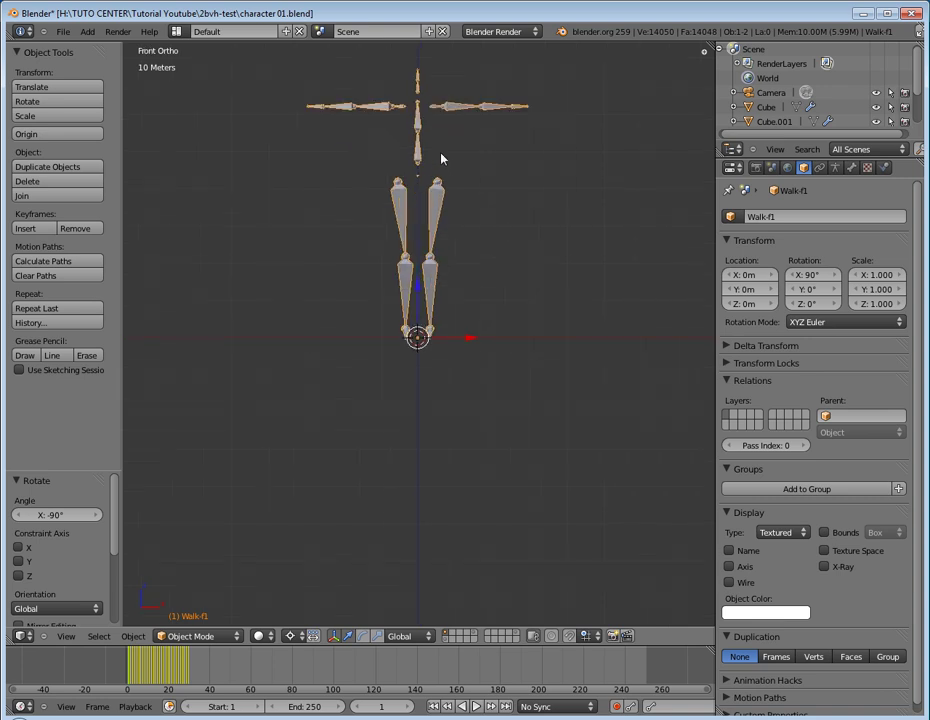
scroll(442, 158, up, 5)
scroll(442, 158, up, 4)
key(s)
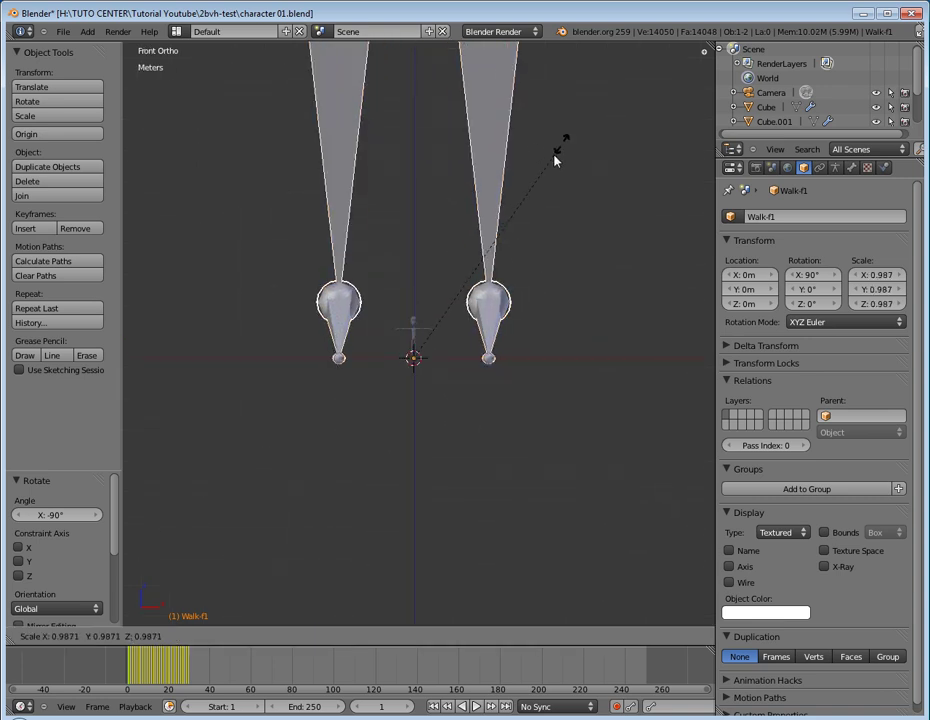
click(417, 358)
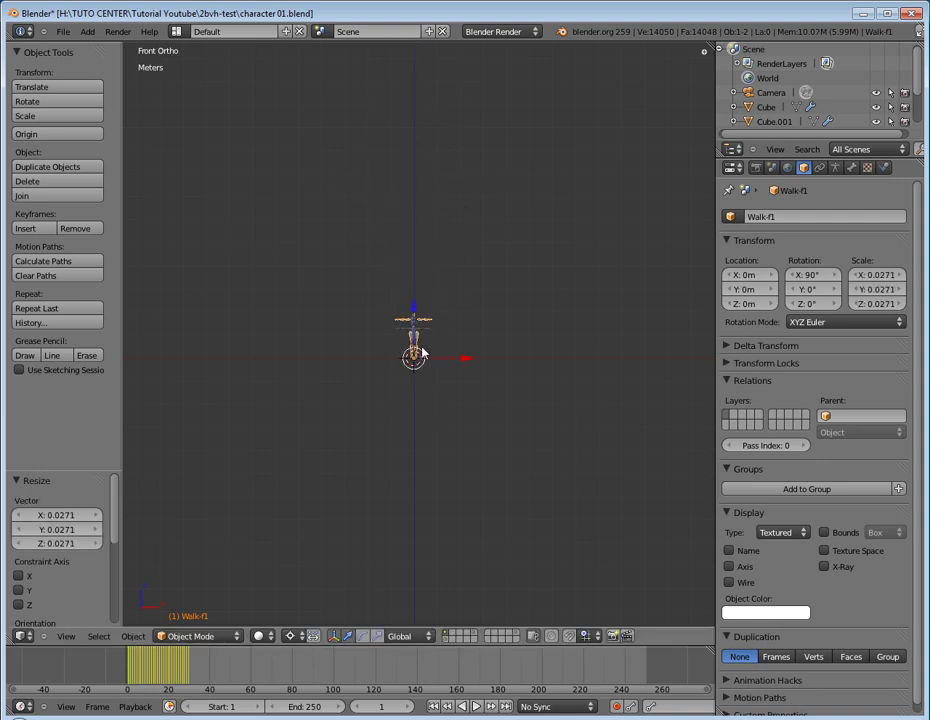
scroll(440, 350, up, 10)
key(s)
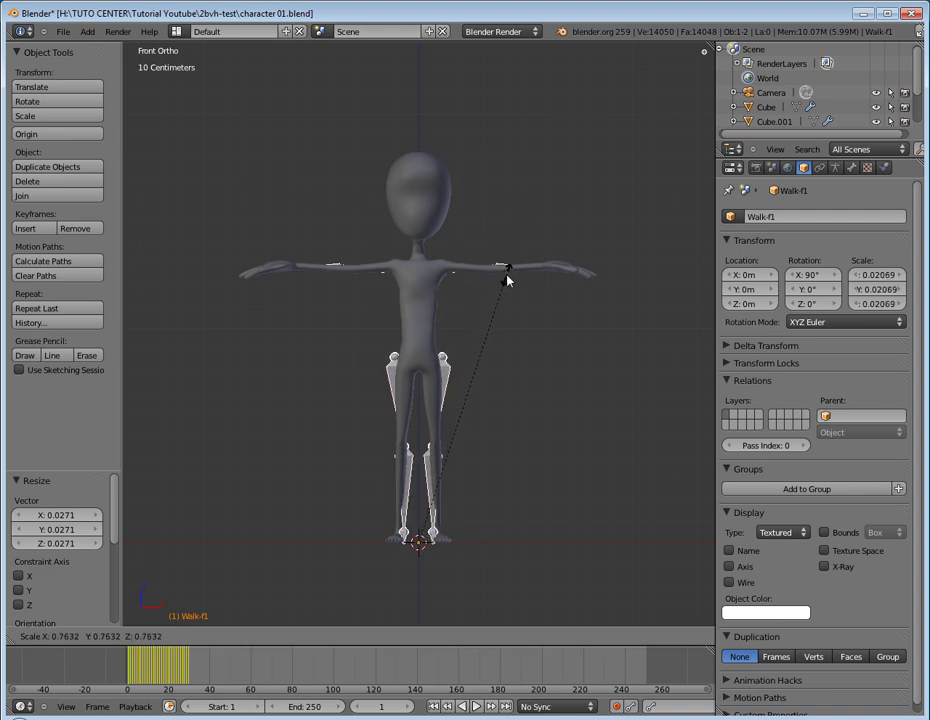
click(508, 277)
Step: Check the armature's alignment in front and side views, then select the character mesh
mouse_move(528, 230)
middle_down()
mouse_move(415, 232)
mouse_move(347, 249)
mouse_move(415, 245)
mouse_move(407, 240)
middle_up()
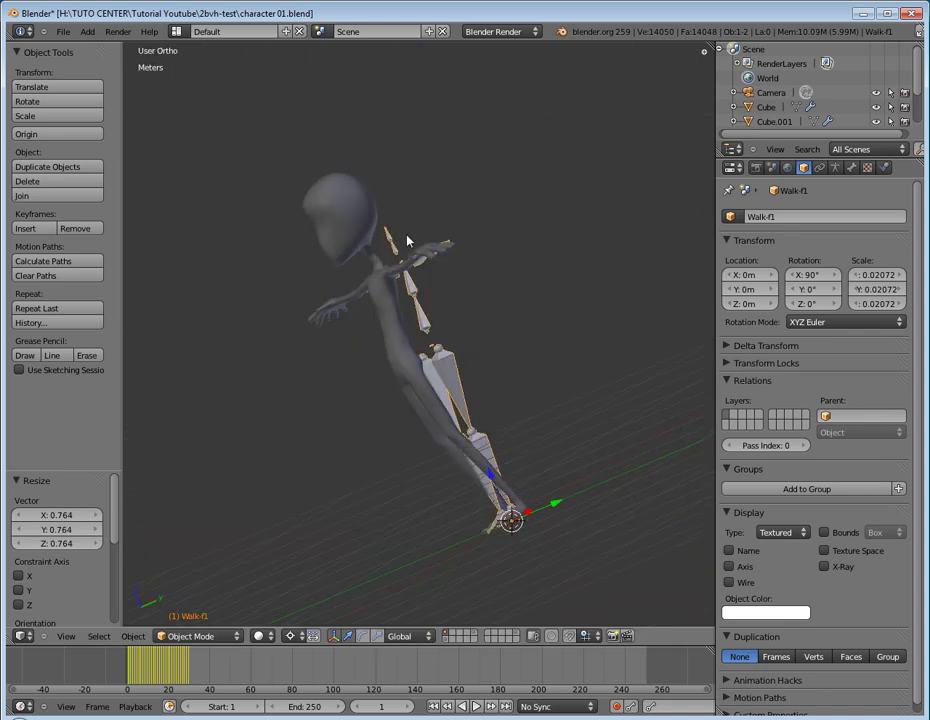
key(KP_1)
key(KP_3)
key(KP_1)
key(KP_3)
key(KP_1)
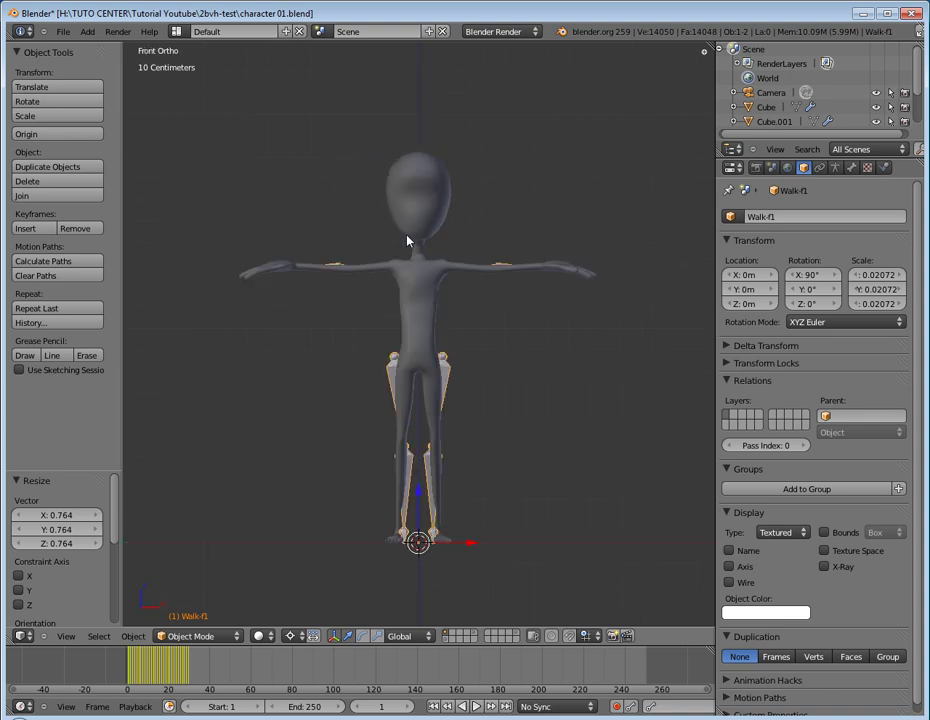
right_click(418, 281)
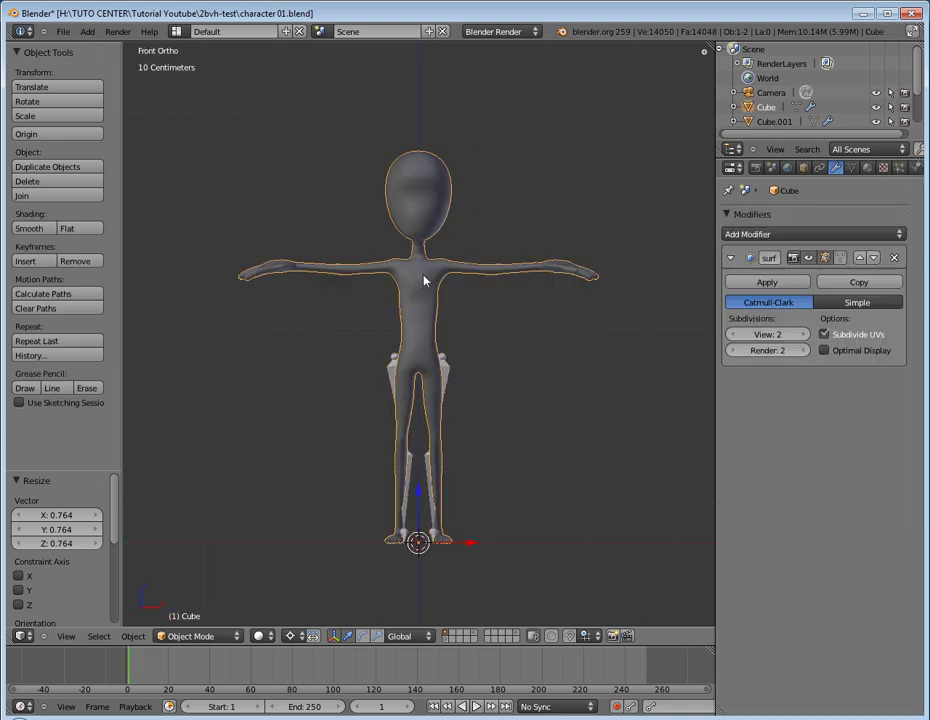
right_click(445, 368)
key(Tab)
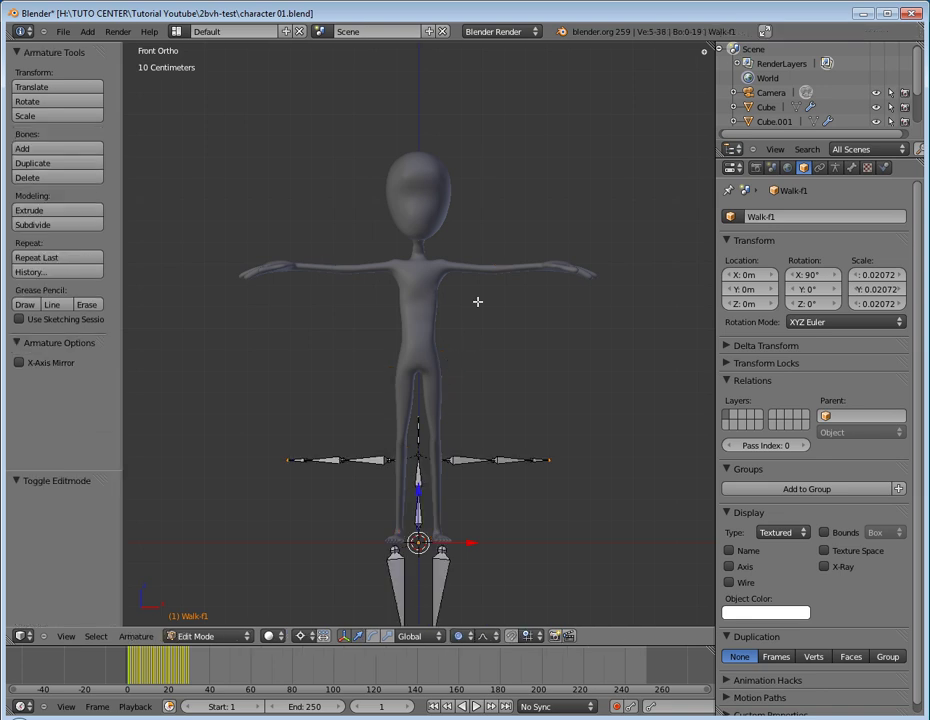
scroll(461, 325, up, 2)
scroll(461, 325, down, 1)
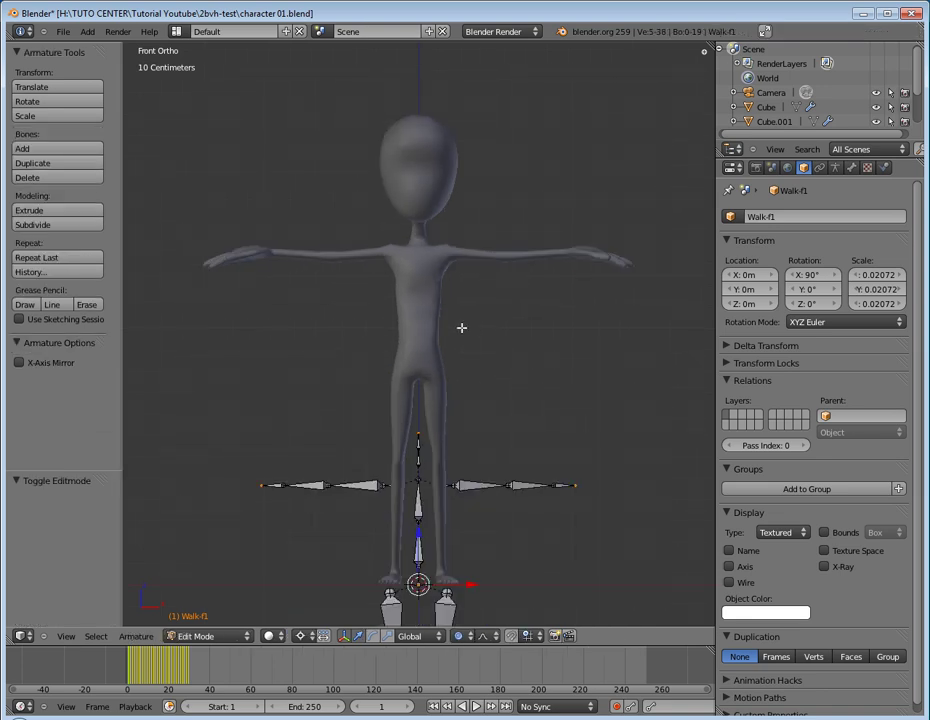
mouse_move(464, 323)
shift+middle_down()
mouse_move(496, 251)
mouse_move(497, 206)
shift+middle_up()
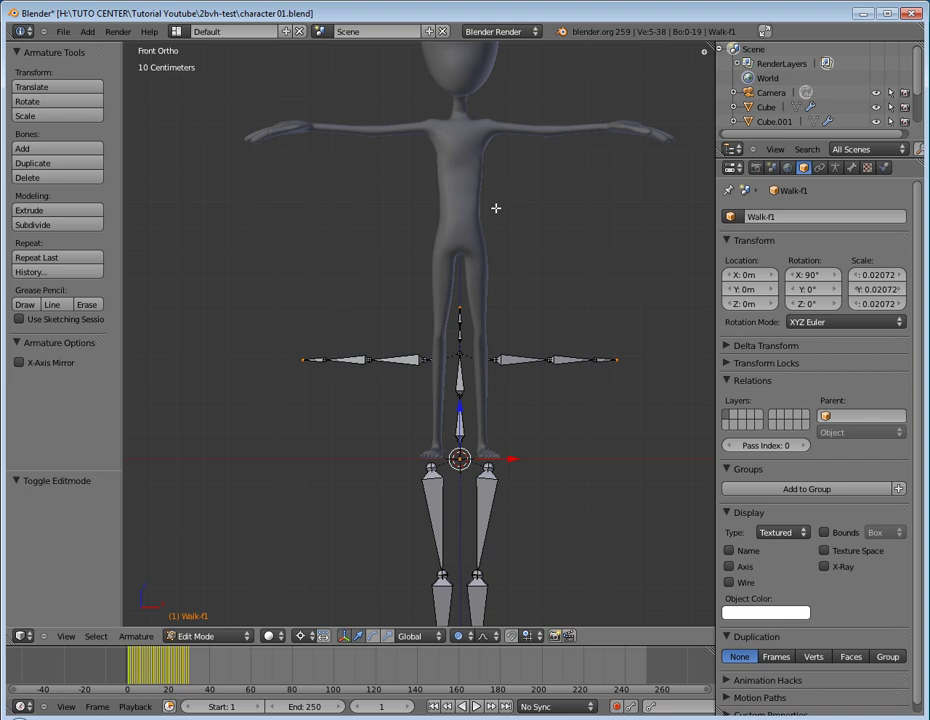
scroll(496, 181, down, 1)
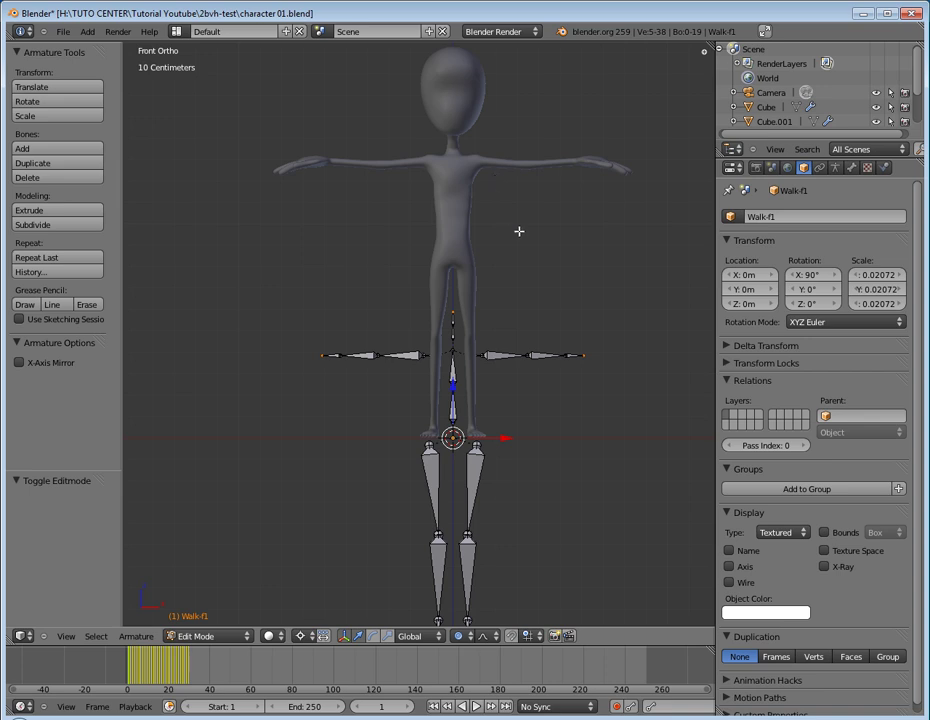
mouse_move(477, 237)
shift+middle_down()
mouse_move(493, 203)
mouse_move(490, 229)
shift+middle_up()
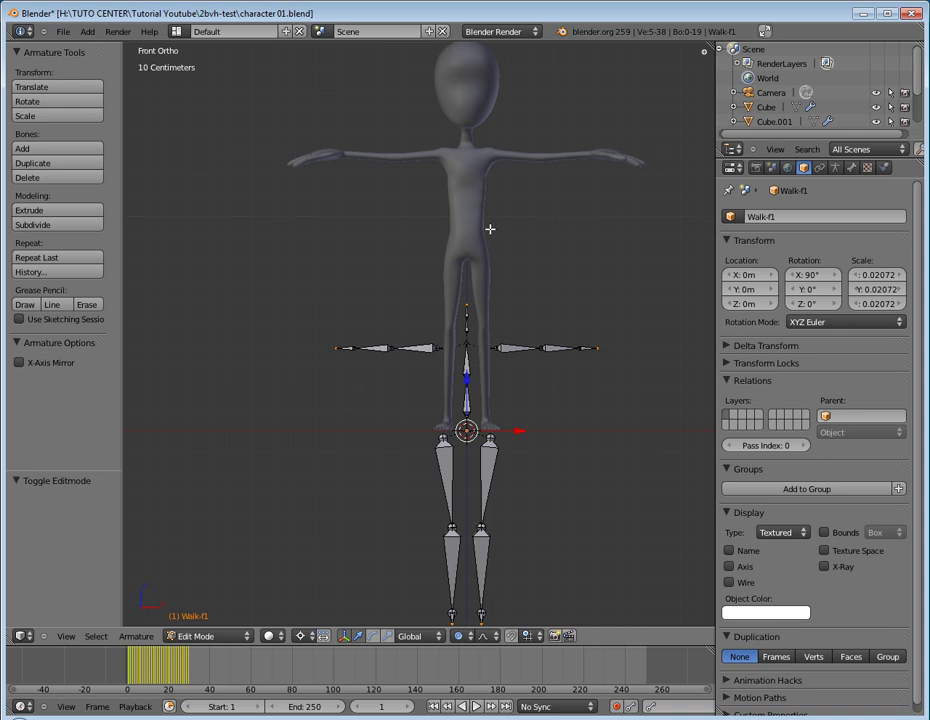
Step: Lower the character mesh 91.187 cm along Z
key(Tab)
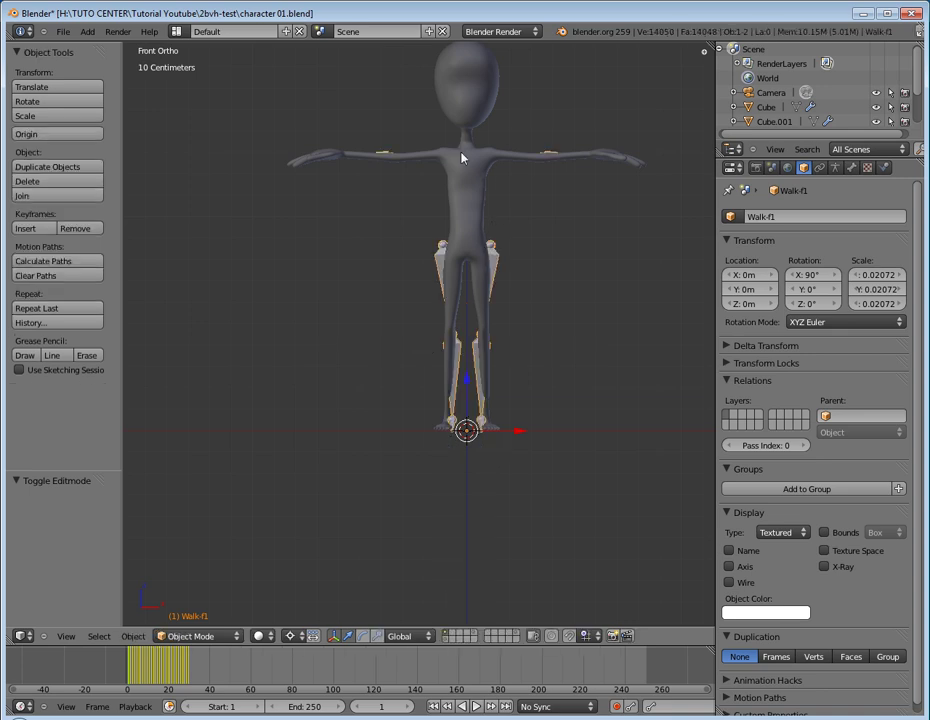
right_click(461, 155)
key(Tab)
key(Tab)
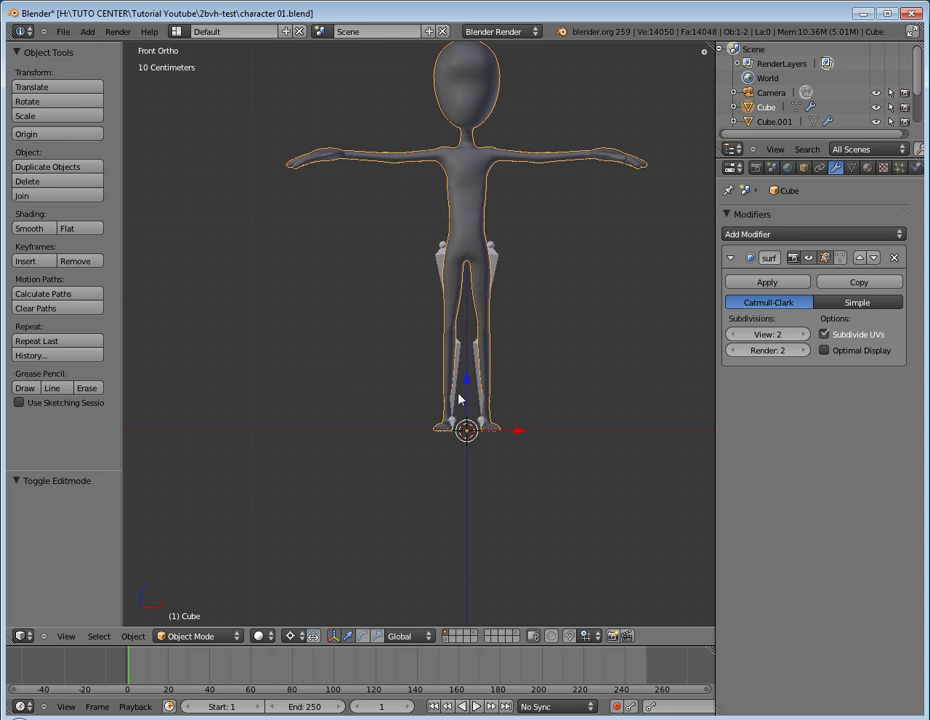
key(g)
key(z)
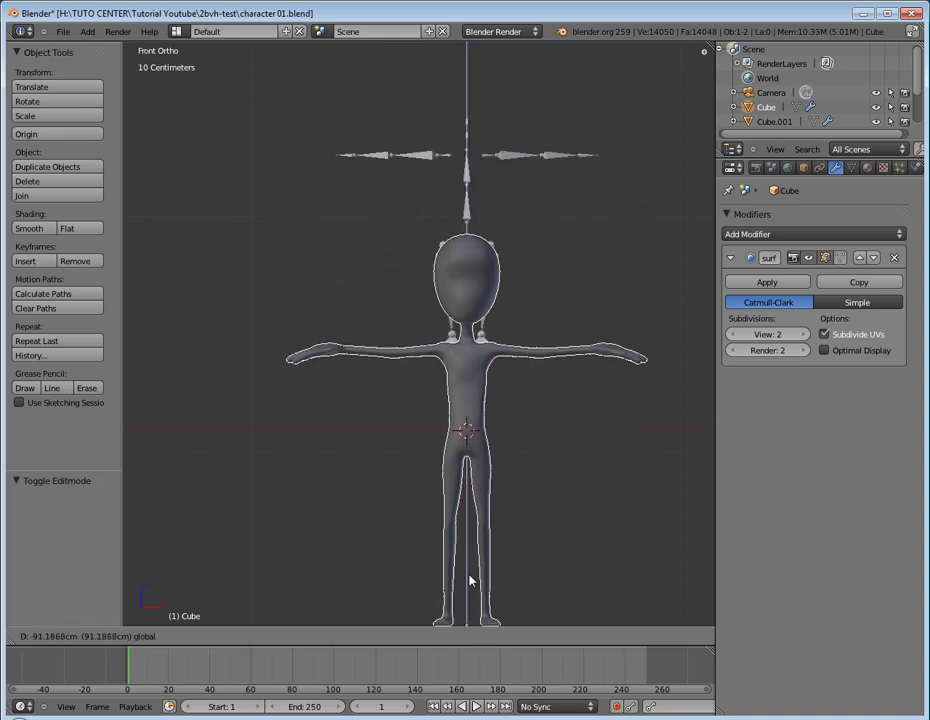
click(470, 580)
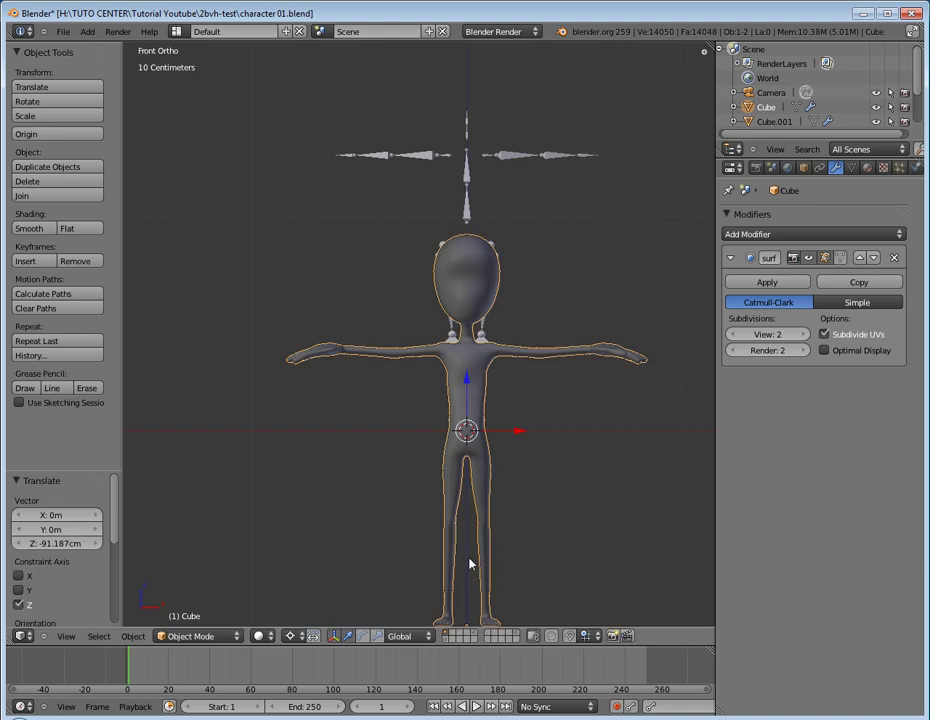
Step: Place the 3D cursor on the character's head and view the scene from above
right_click(466, 192)
key(Tab)
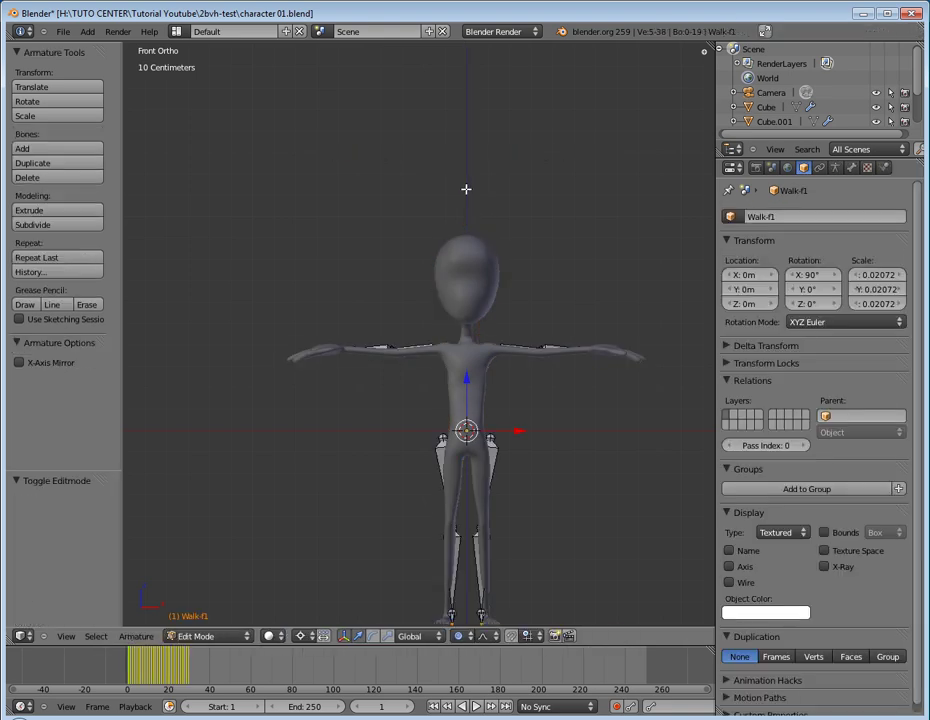
scroll(490, 240, up, 3)
click(515, 253)
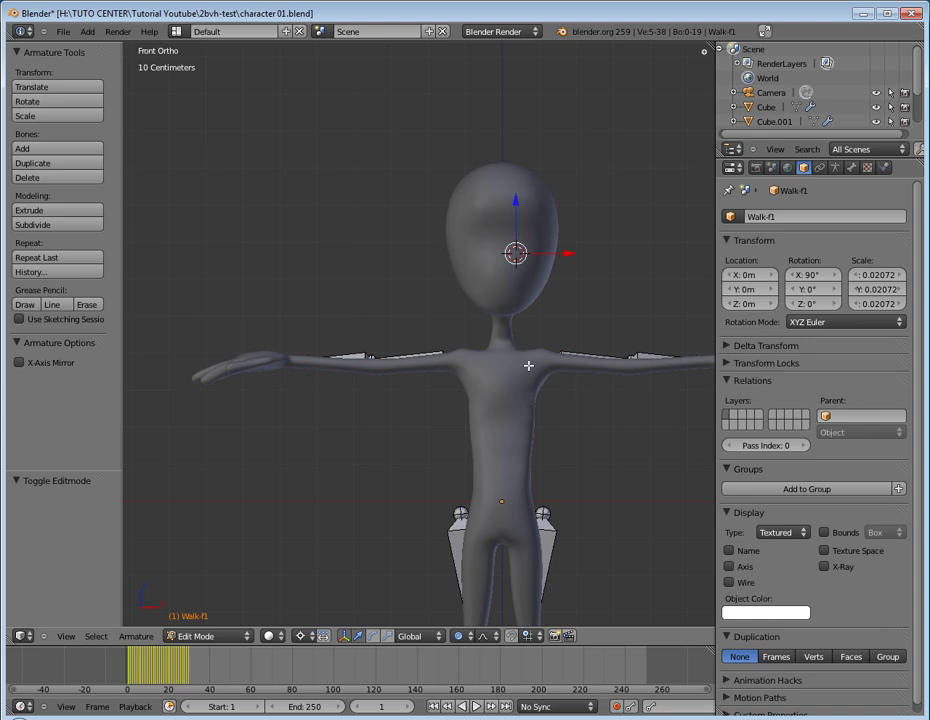
key(KP_7)
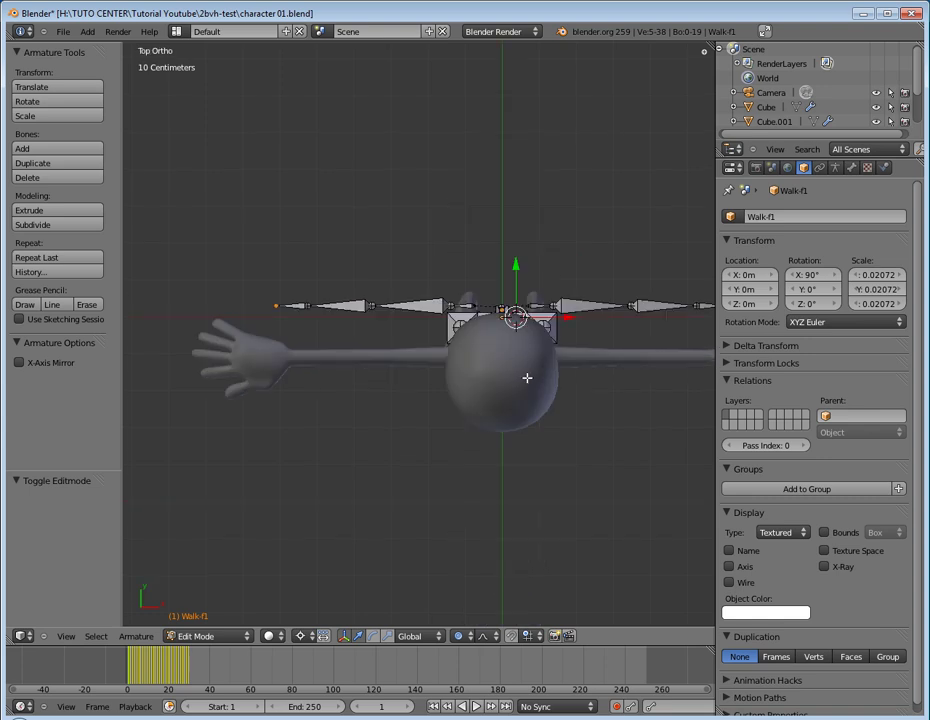
key(Tab)
Step: Move the character mesh 13.732 cm along Y to line up with the armature
right_click(527, 382)
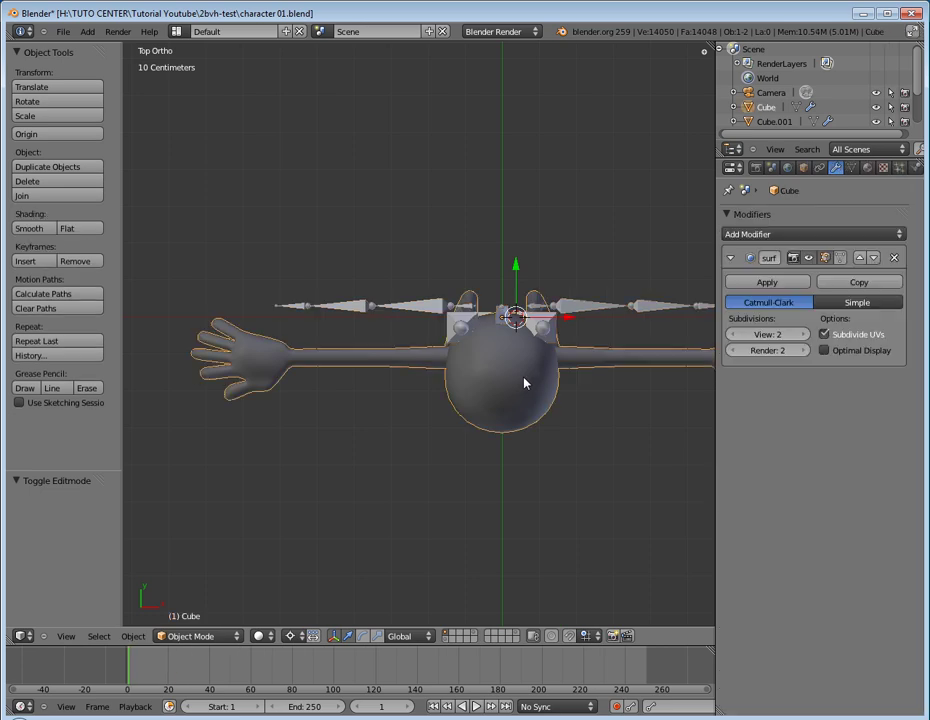
key(g)
key(y)
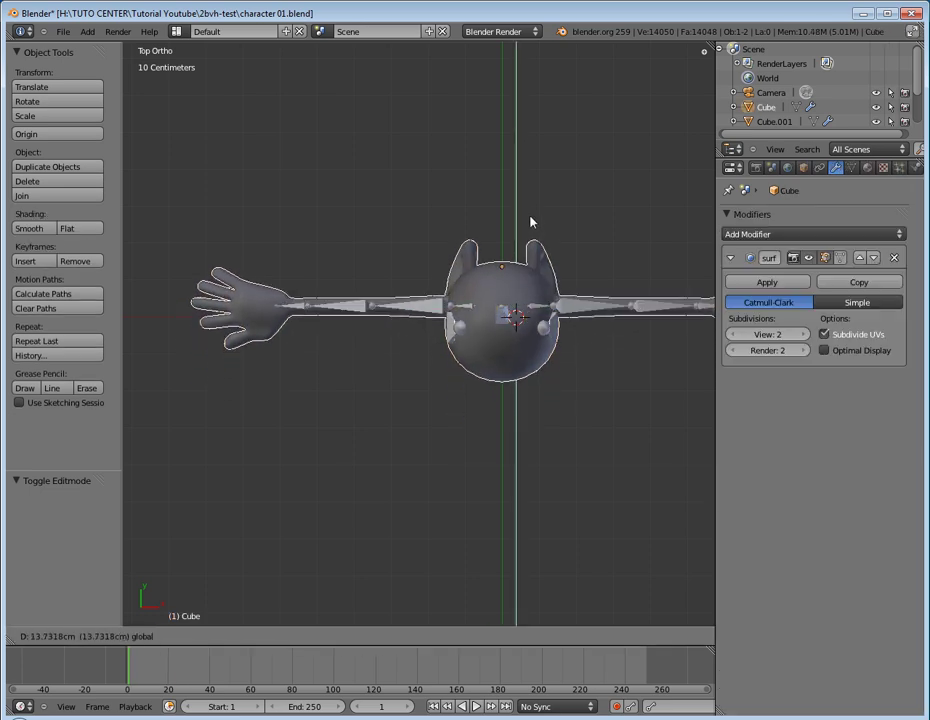
click(530, 222)
key(KP_1)
scroll(531, 222, down, 2)
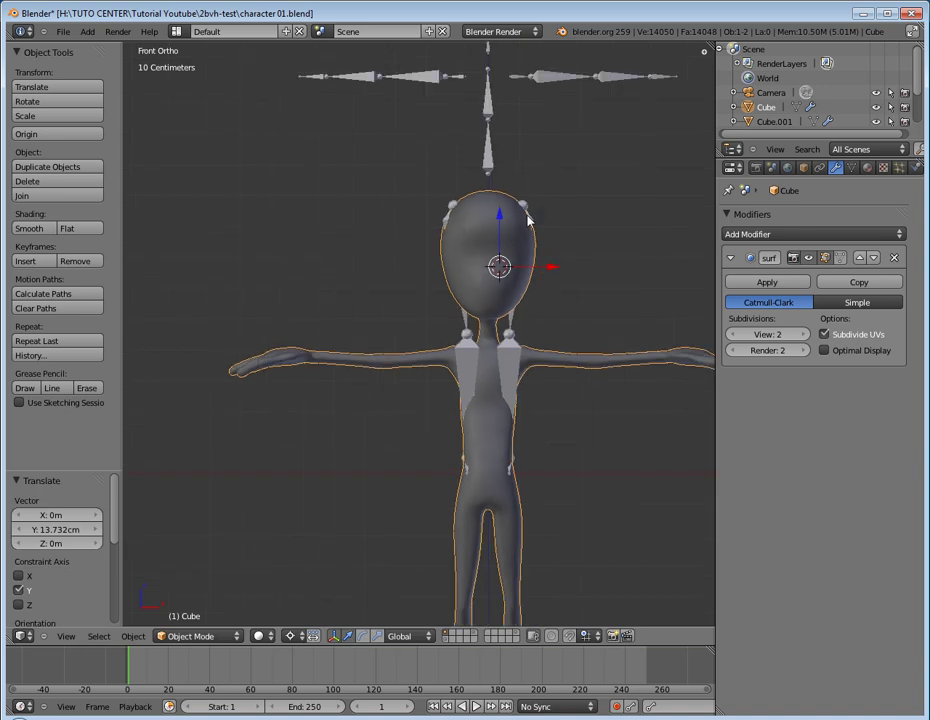
scroll(536, 222, down, 1)
Step: Select the Walk-f1 armature and enter Edit Mode on its bones
key(Tab)
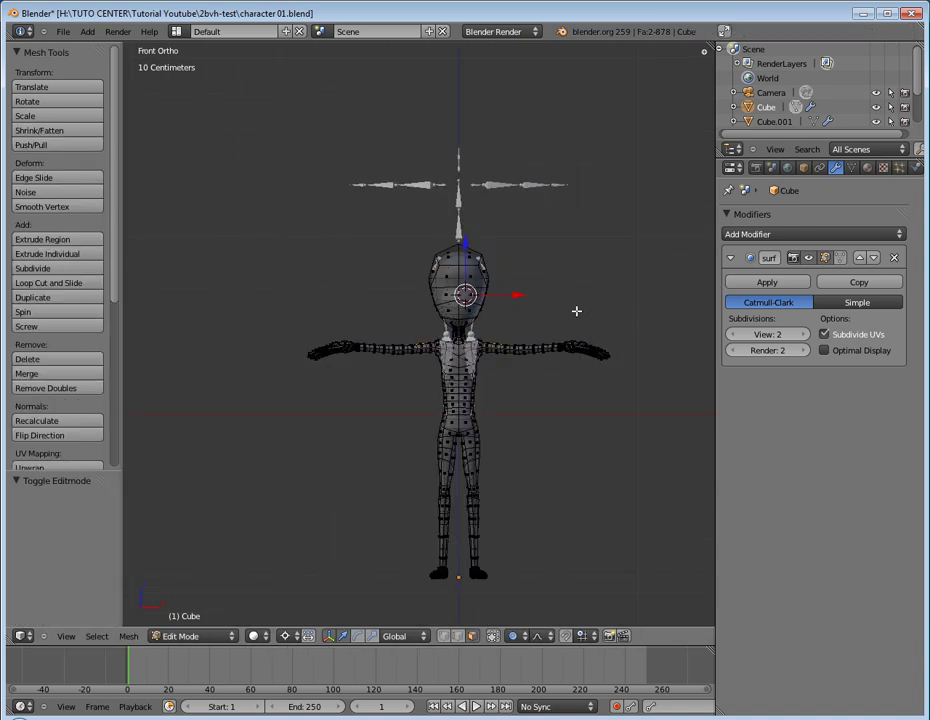
key(Tab)
right_click(445, 274)
key(Tab)
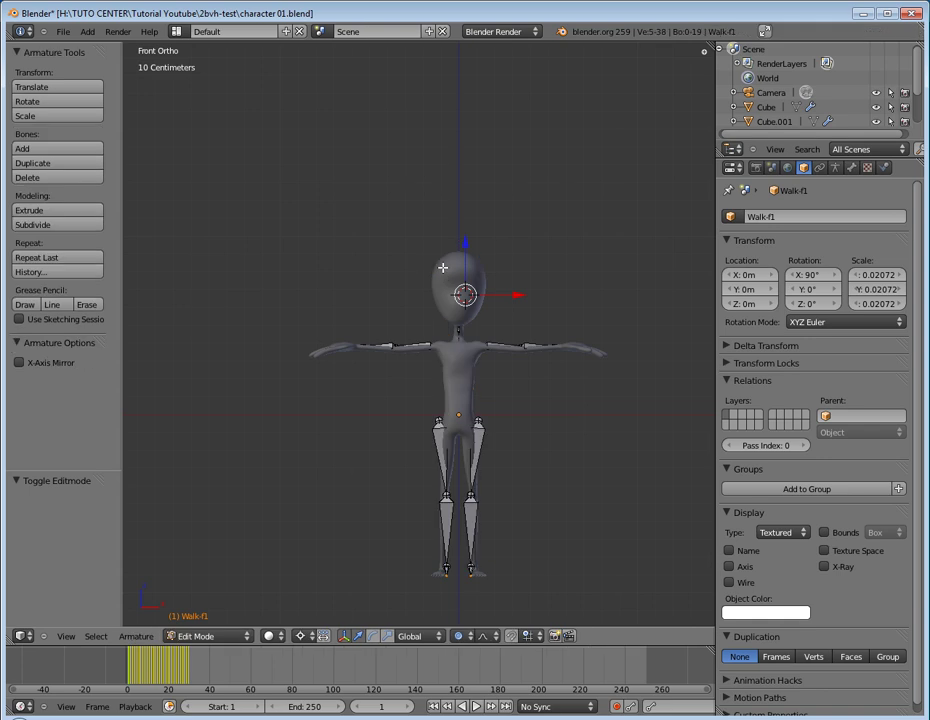
Step: Enable X-Ray for the Walk-f1 armature and frame the torso from the front
click(836, 168)
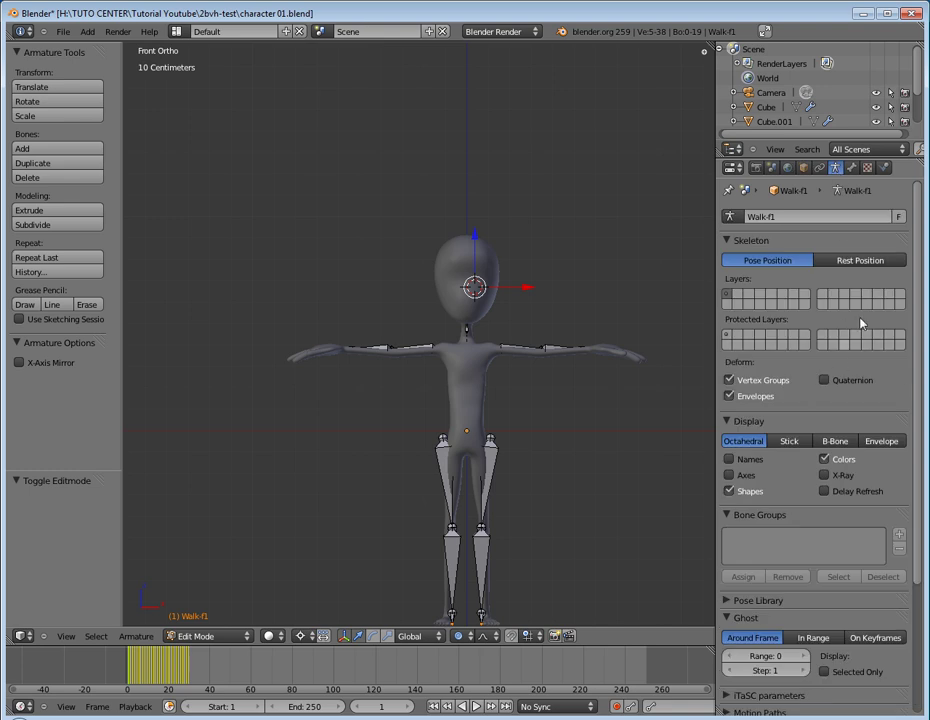
click(824, 475)
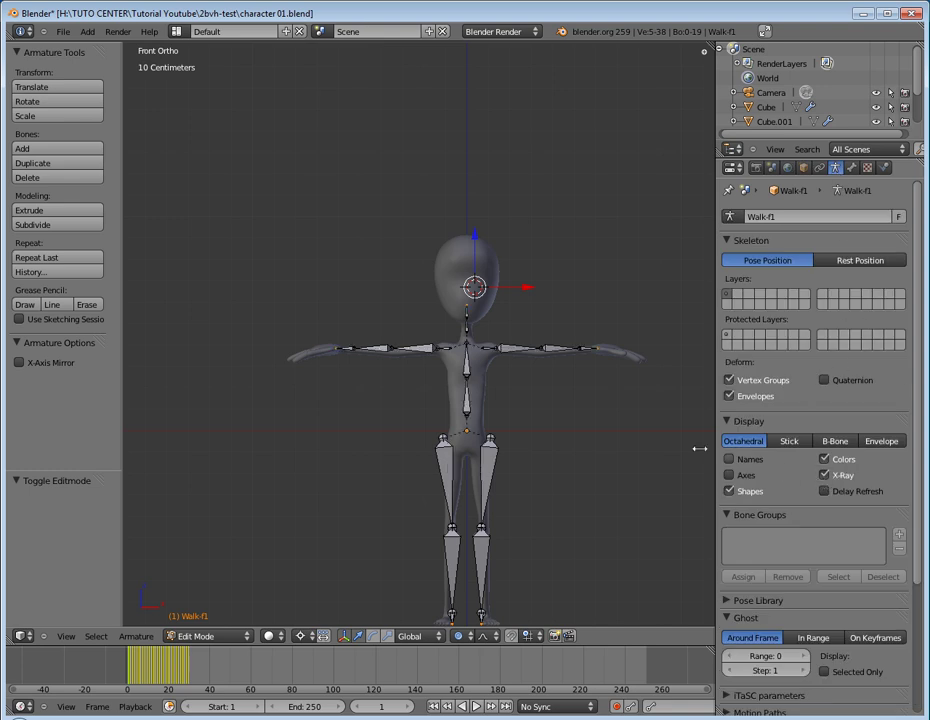
middle_drag(507, 380, 344, 410)
key(KP_1)
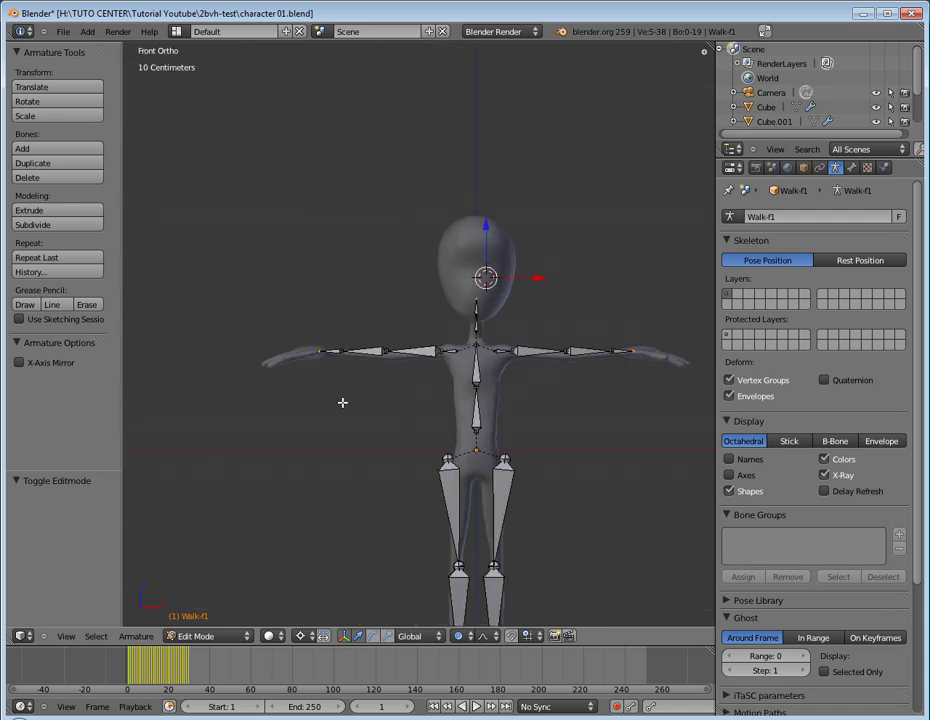
scroll(342, 409, up, 2)
click(326, 421)
scroll(480, 377, up, 1)
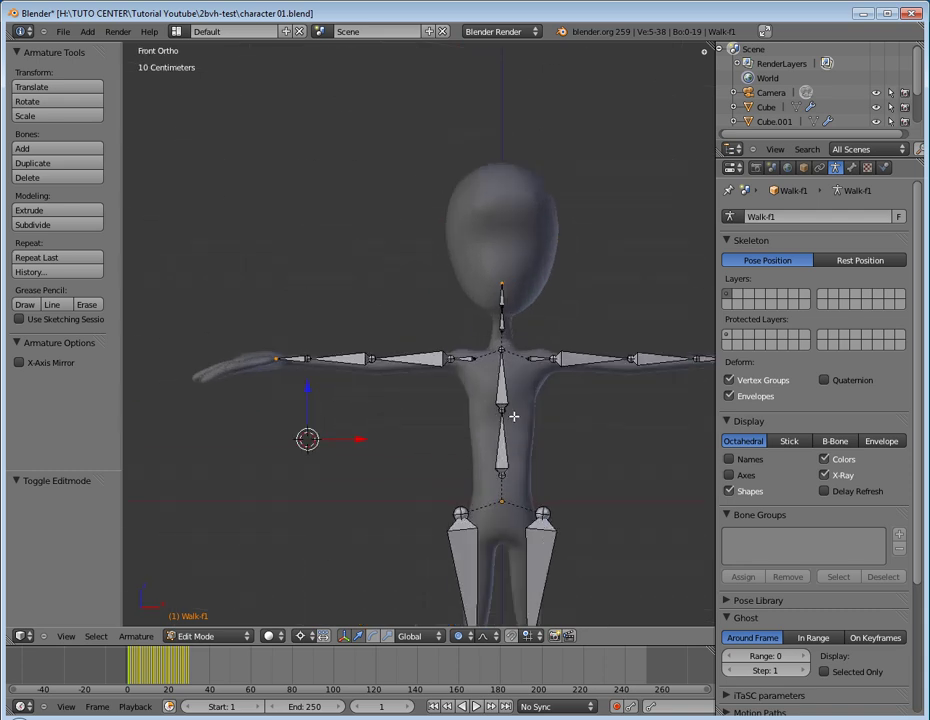
shift+middle_drag(511, 415, 418, 336)
shift+middle_drag(441, 408, 430, 348)
Step: Narrow both hip joints to 0.613 on X around their median point and lower them 6.081 cm
right_click(371, 303)
shift+right_click(455, 302)
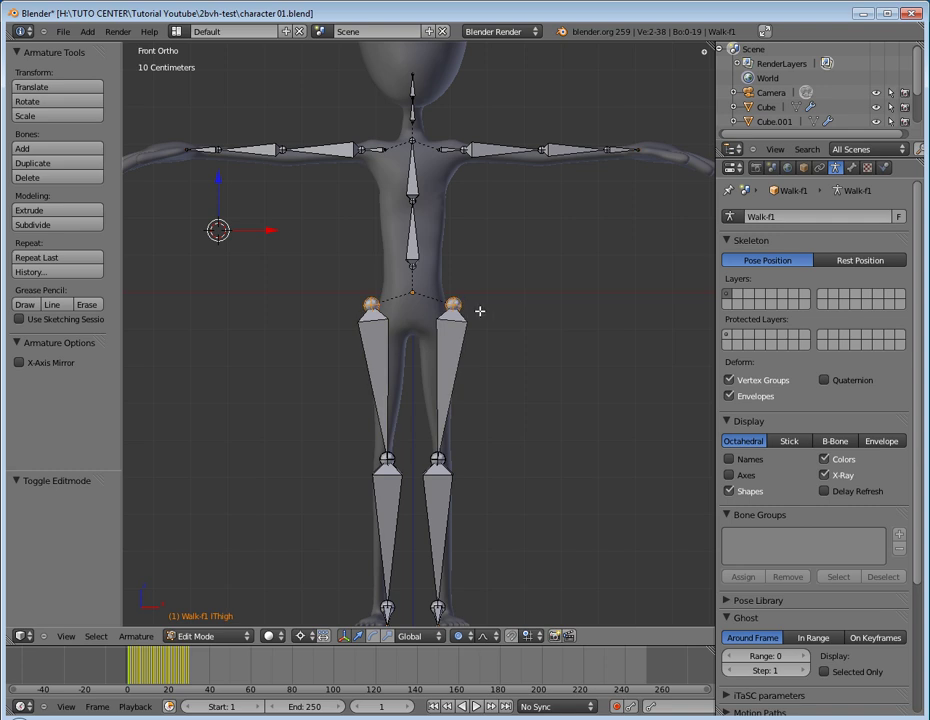
click(302, 636)
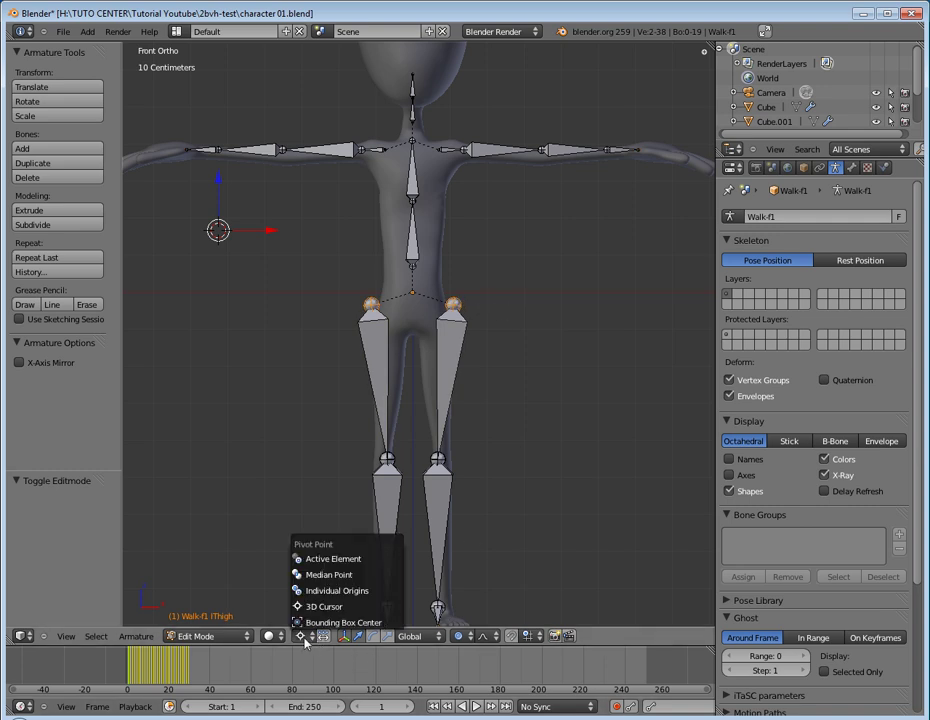
click(323, 576)
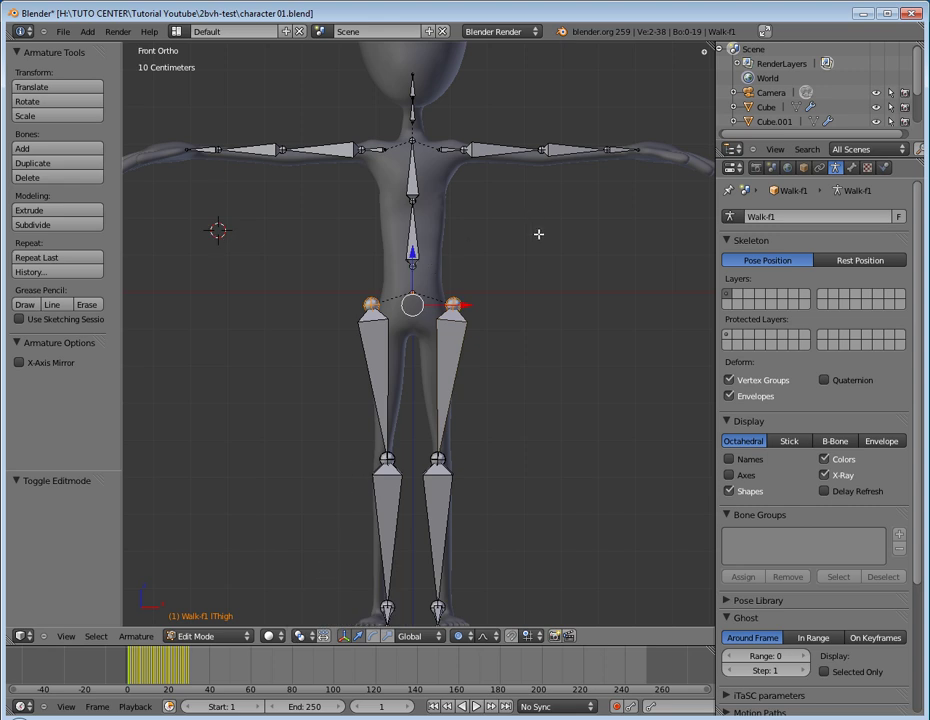
key(s)
key(x)
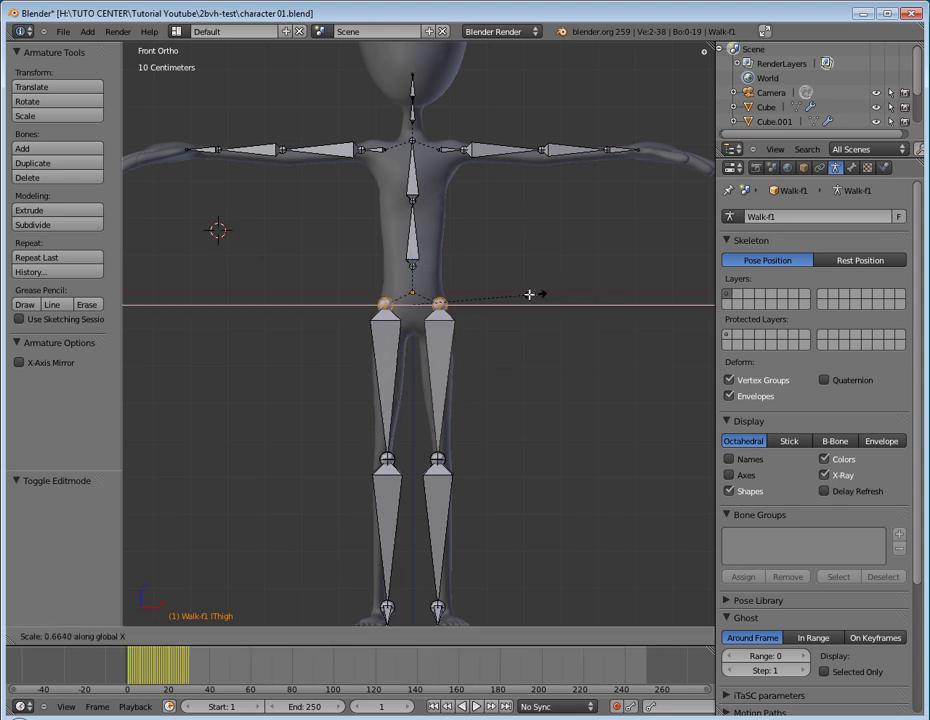
click(521, 292)
key(g)
key(z)
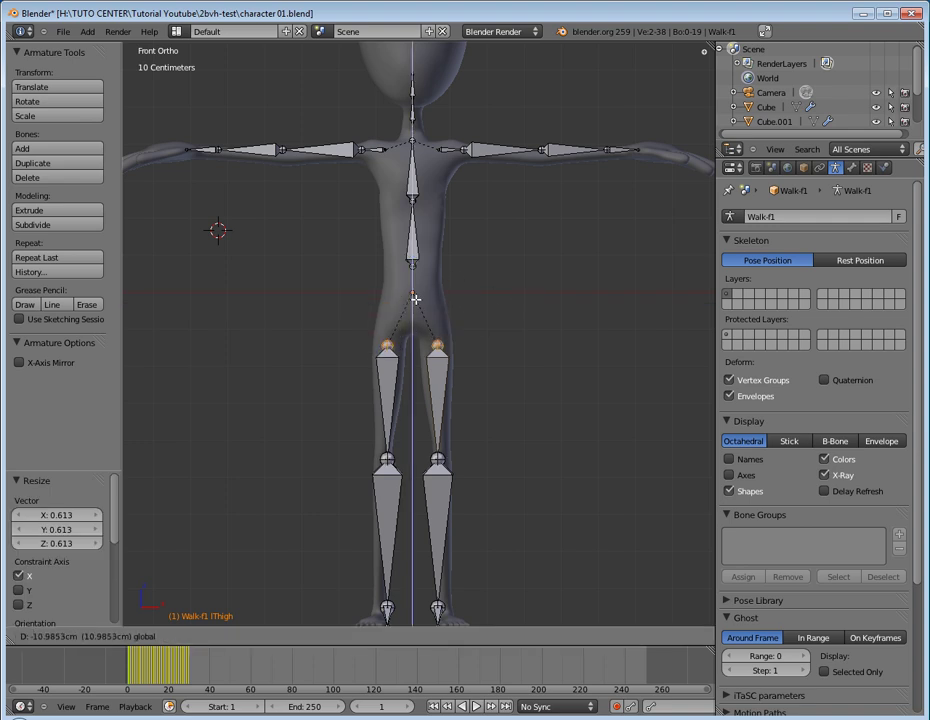
click(414, 274)
Step: Lower the abdomen joint along Z to the hips, then select both knee joints
right_click(414, 274)
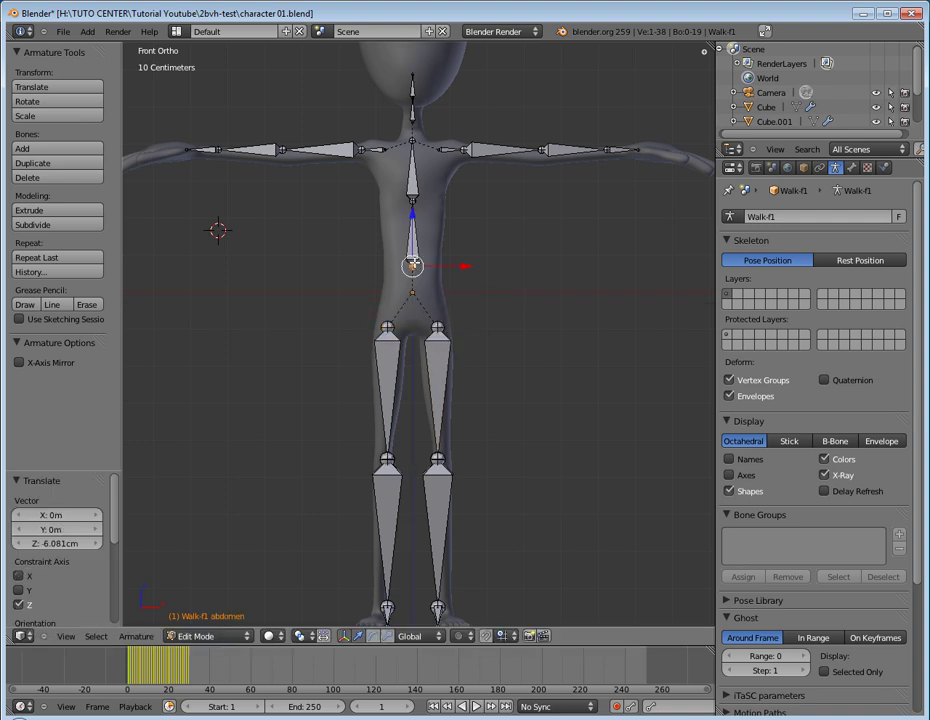
key(g)
key(z)
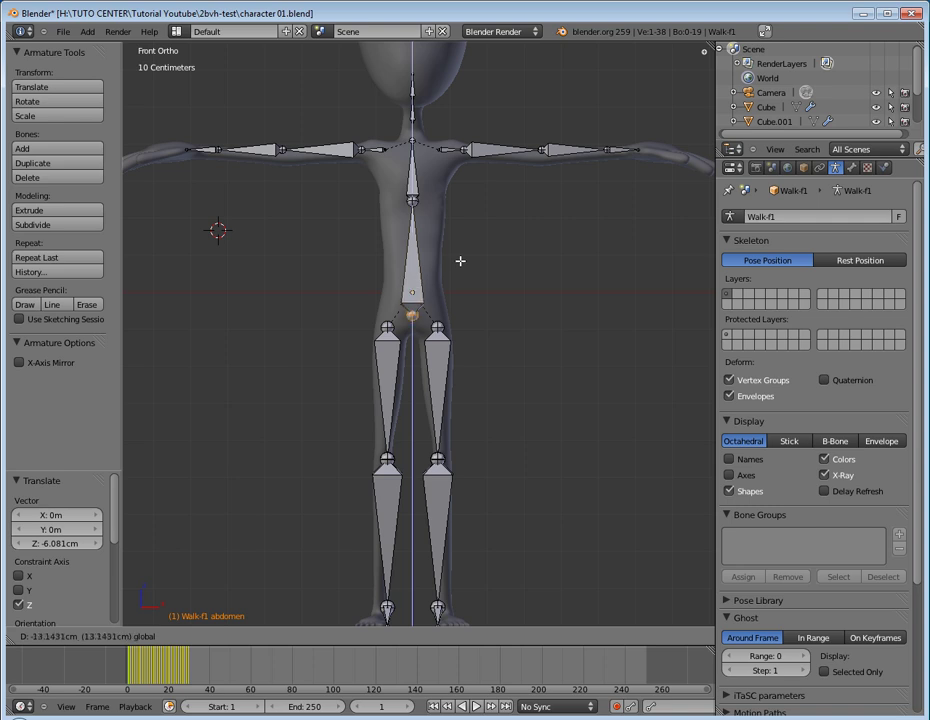
click(460, 262)
shift+middle_drag(456, 271, 455, 183)
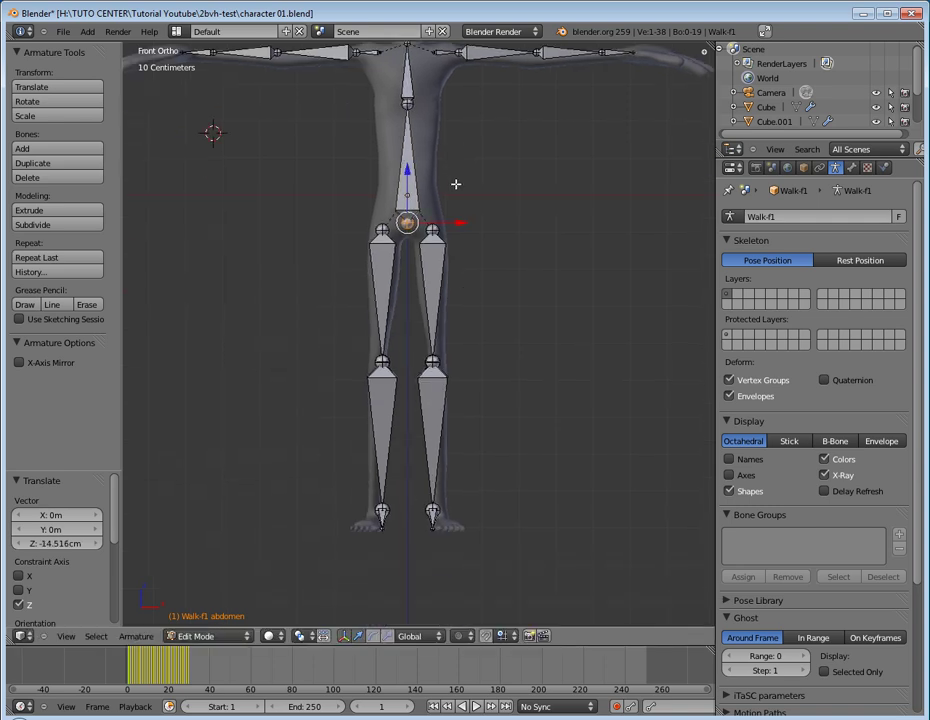
scroll(446, 318, up, 1)
right_click(374, 368)
shift+right_click(435, 368)
Step: Widen both knee joints to 1.122 along X
key(b)
drag(322, 352, 476, 380)
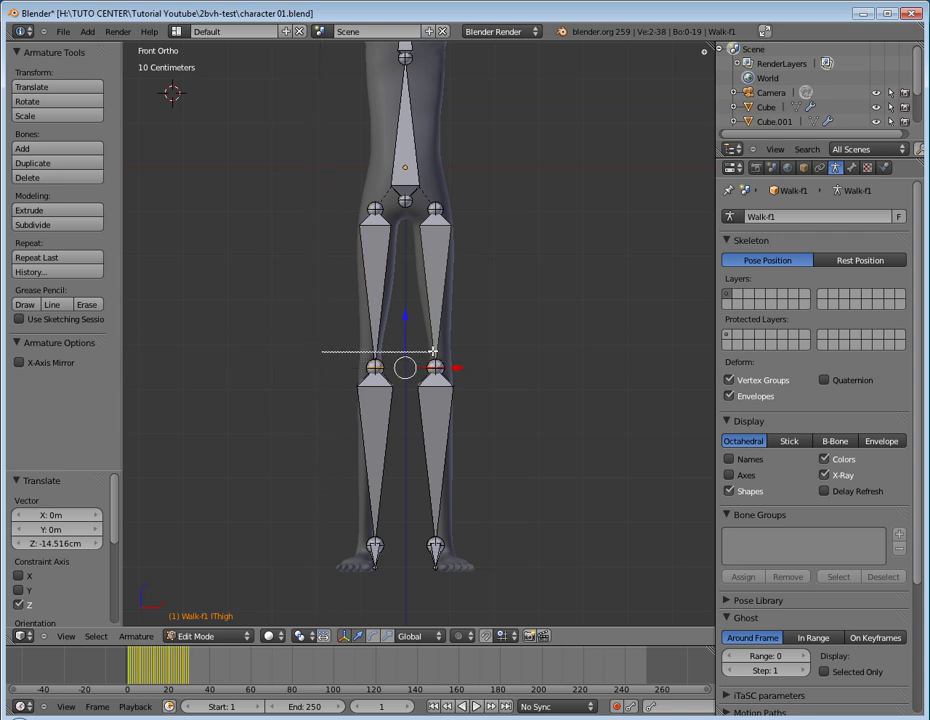
key(s)
key(x)
click(516, 366)
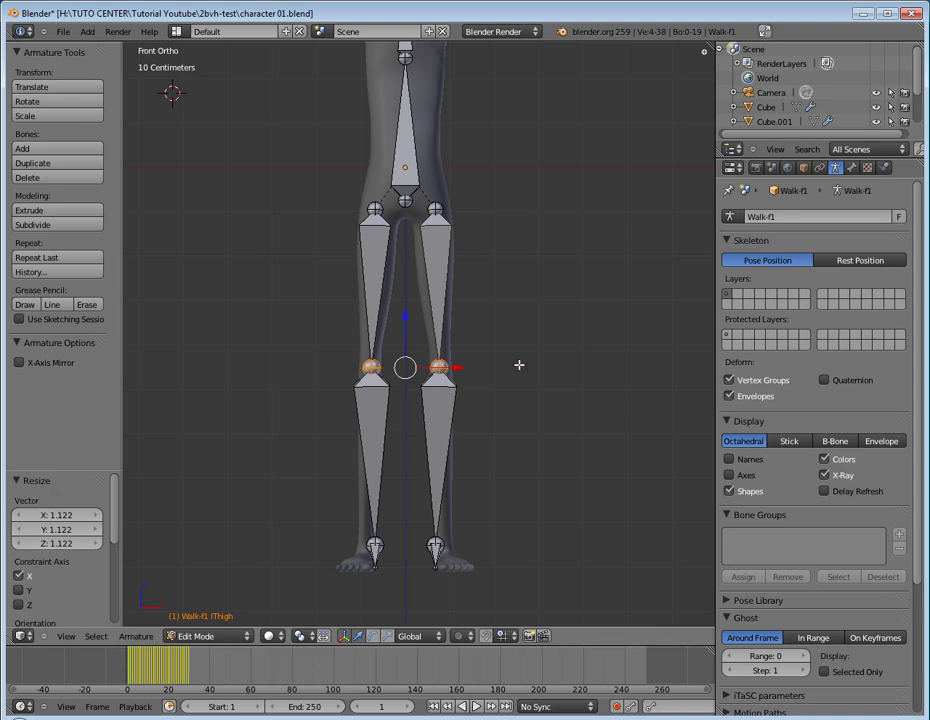
scroll(490, 395, up, 1)
Step: Widen both ankle joints to 1.331 along X
right_click(367, 587)
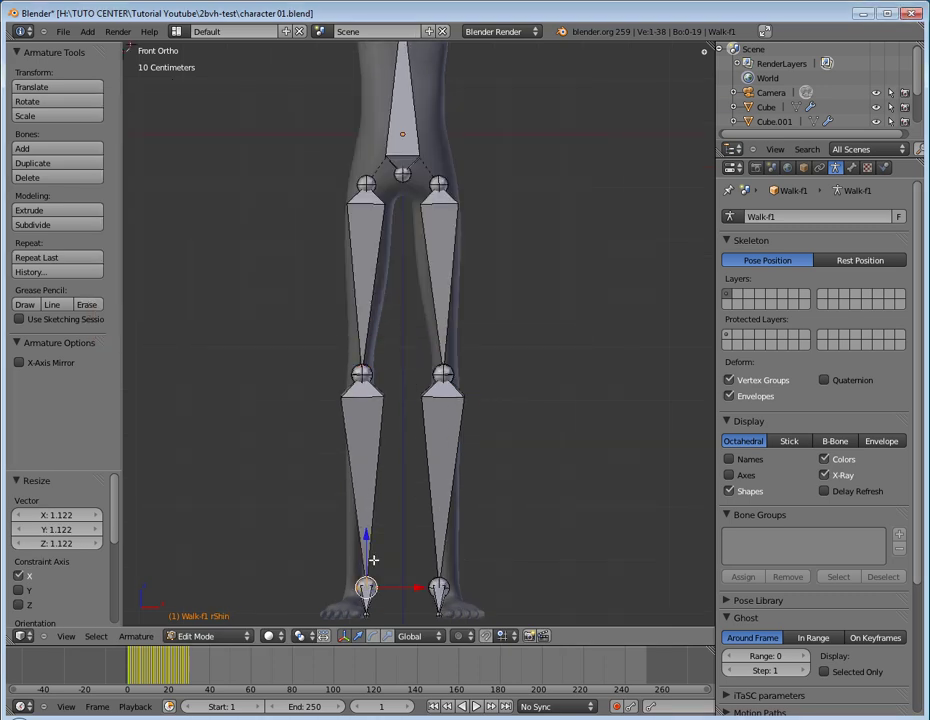
shift+middle_drag(367, 587, 367, 405)
key(b)
drag(326, 403, 450, 442)
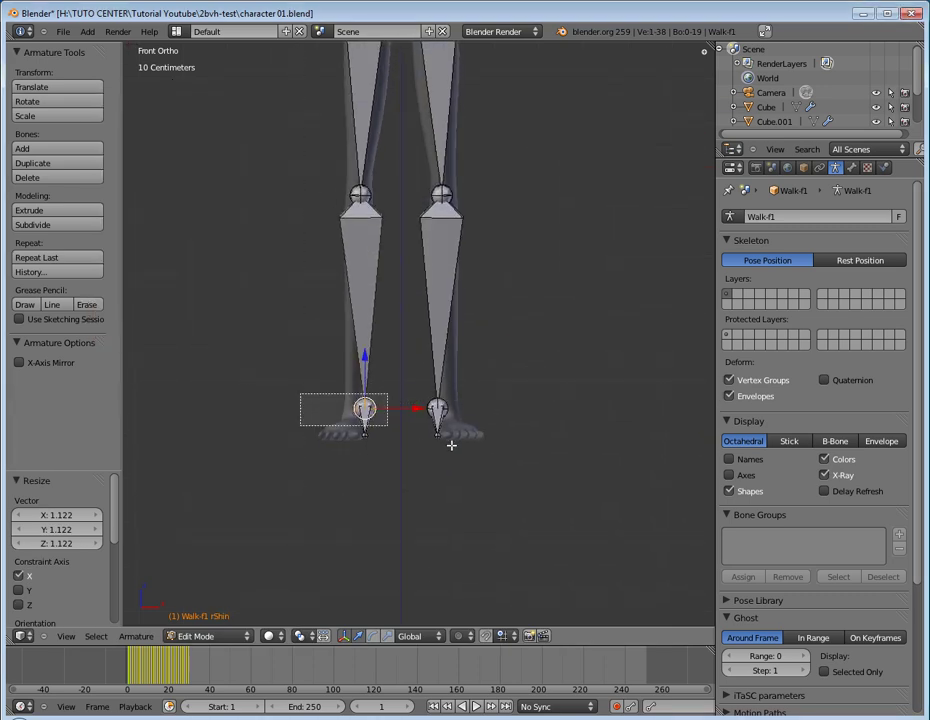
key(s)
key(x)
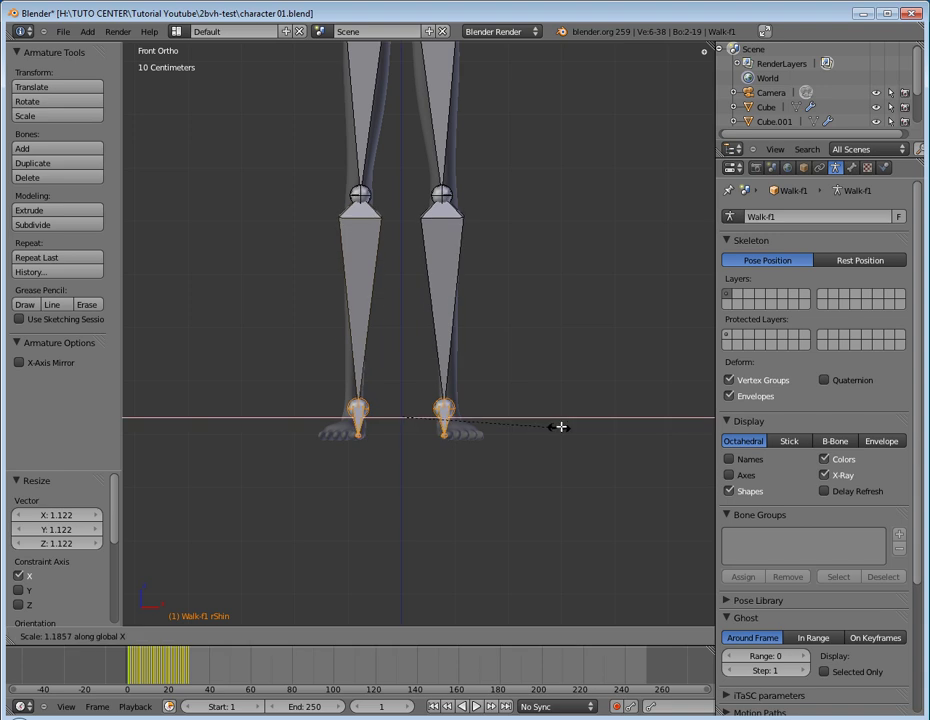
click(578, 412)
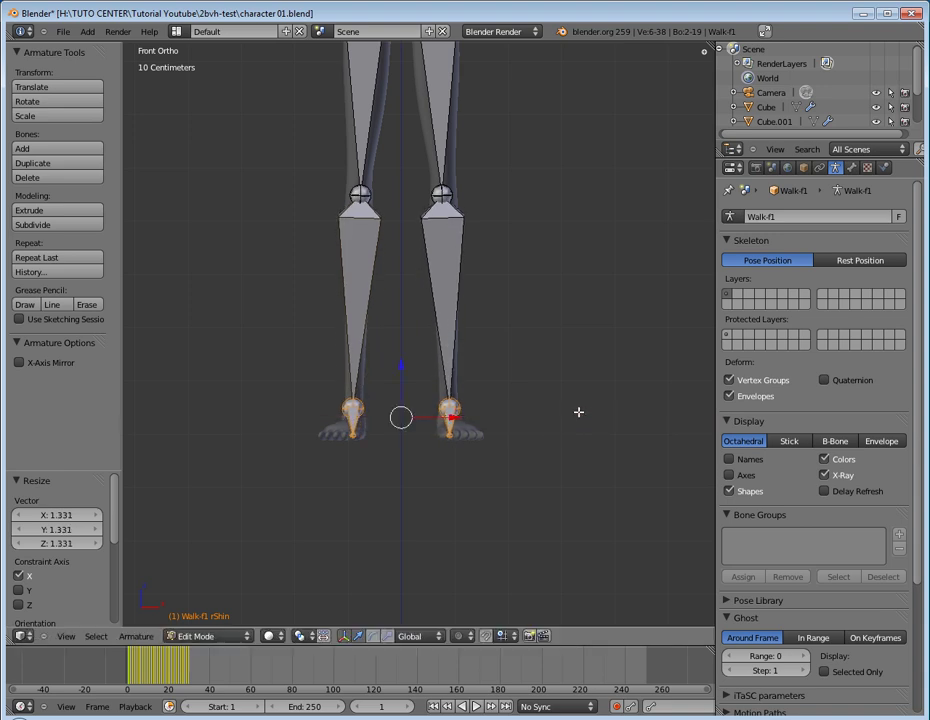
Step: Spread both foot bones to 1.295 along X, then view the legs from the right side
right_click(455, 434)
key(b)
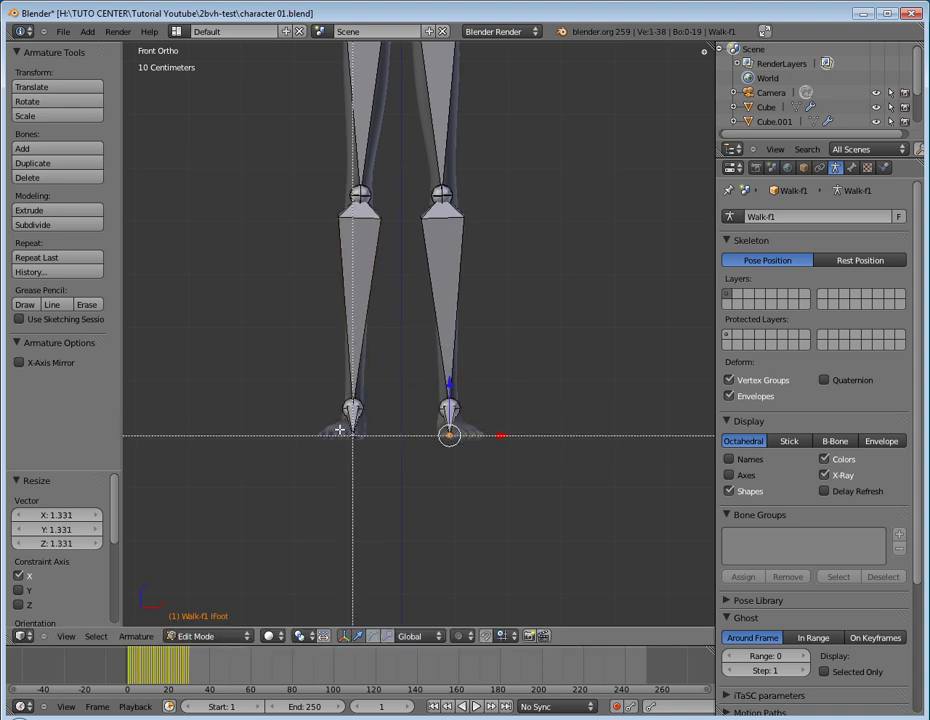
drag(326, 423, 484, 450)
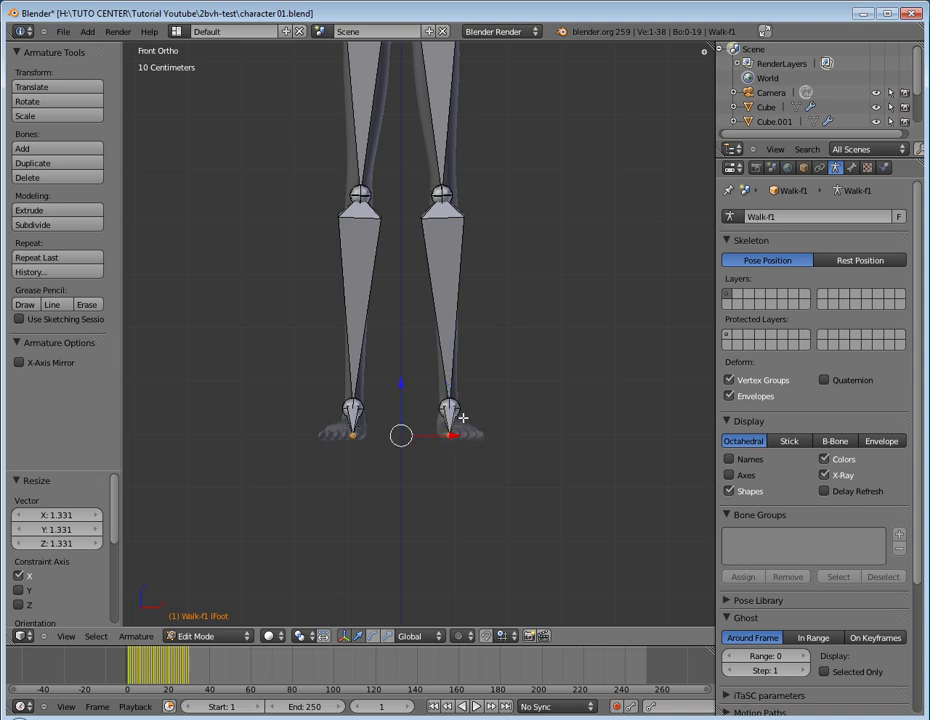
key(s)
key(x)
click(483, 422)
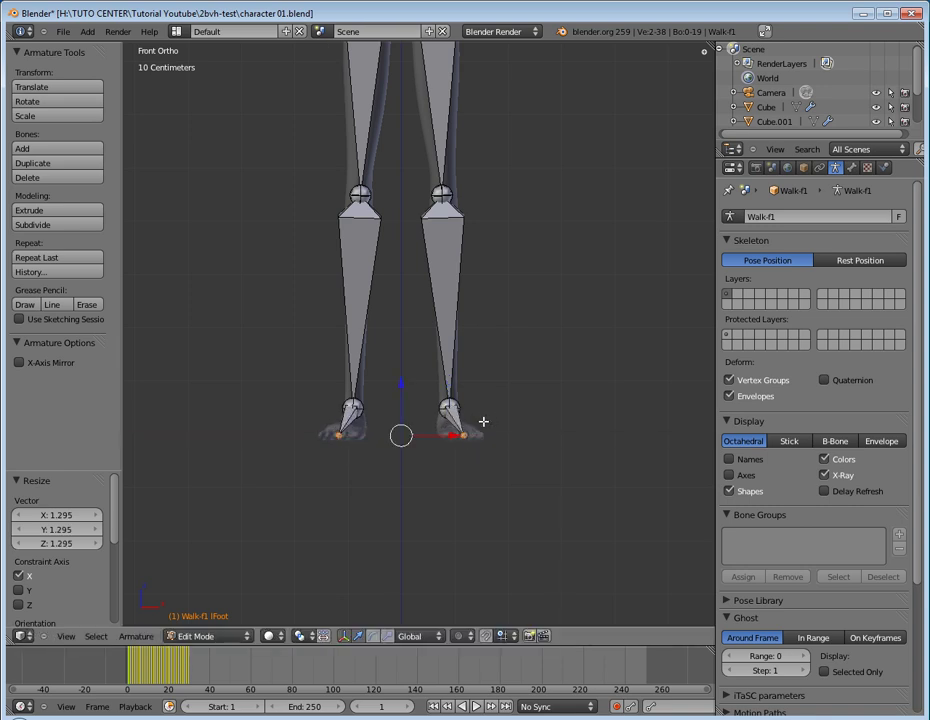
middle_drag(483, 422, 355, 405)
key(KP_1)
key(KP_3)
Step: Fit the right leg joints: knee 4.495 cm along Y, ankle forward, toe tip into foot
right_click(440, 223)
right_click(424, 200)
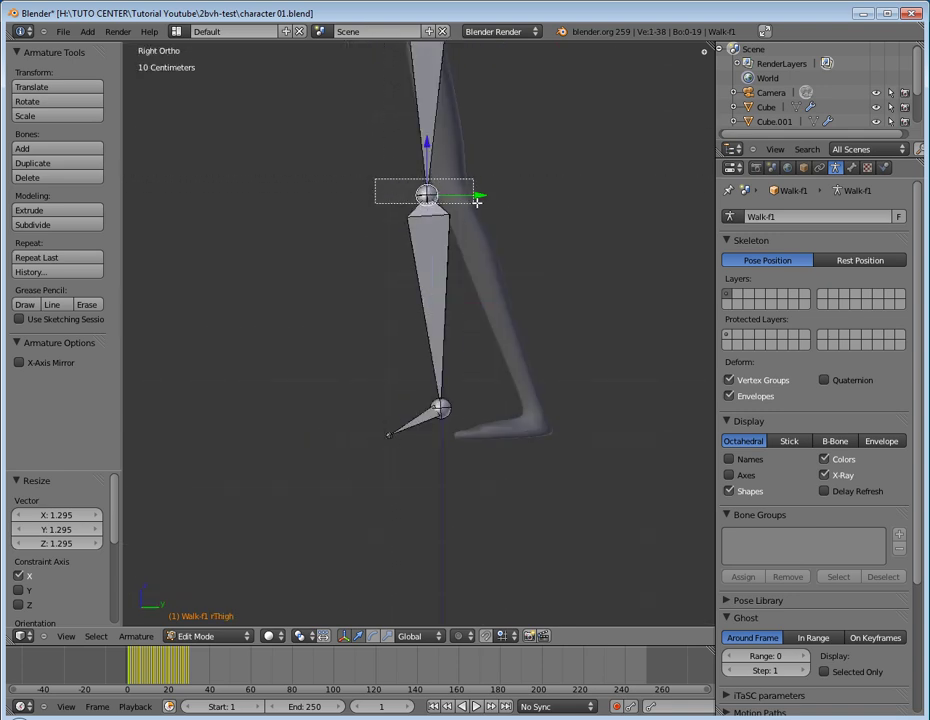
drag(478, 195, 486, 191)
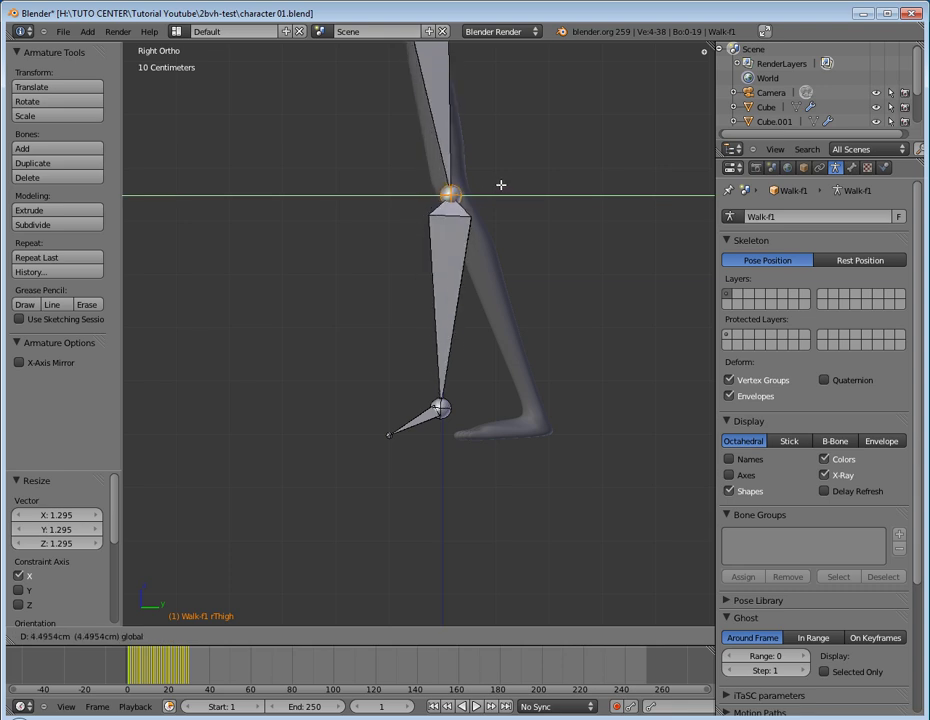
click(500, 188)
right_click(441, 405)
key(b)
mouse_move(407, 392)
mouse_down()
mouse_move(525, 448)
mouse_move(576, 404)
mouse_up()
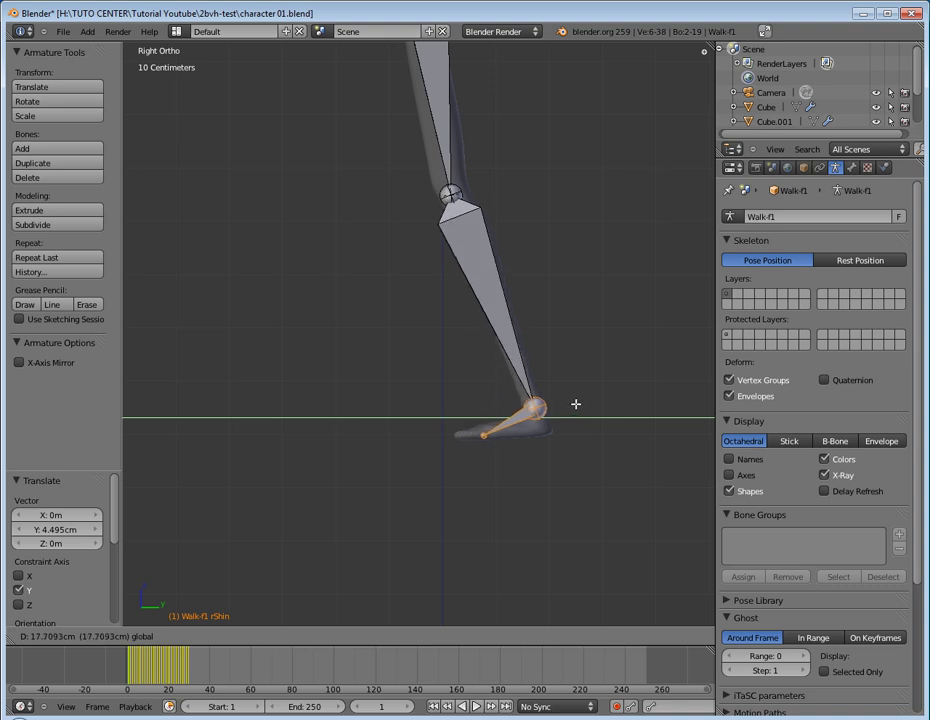
click(564, 405)
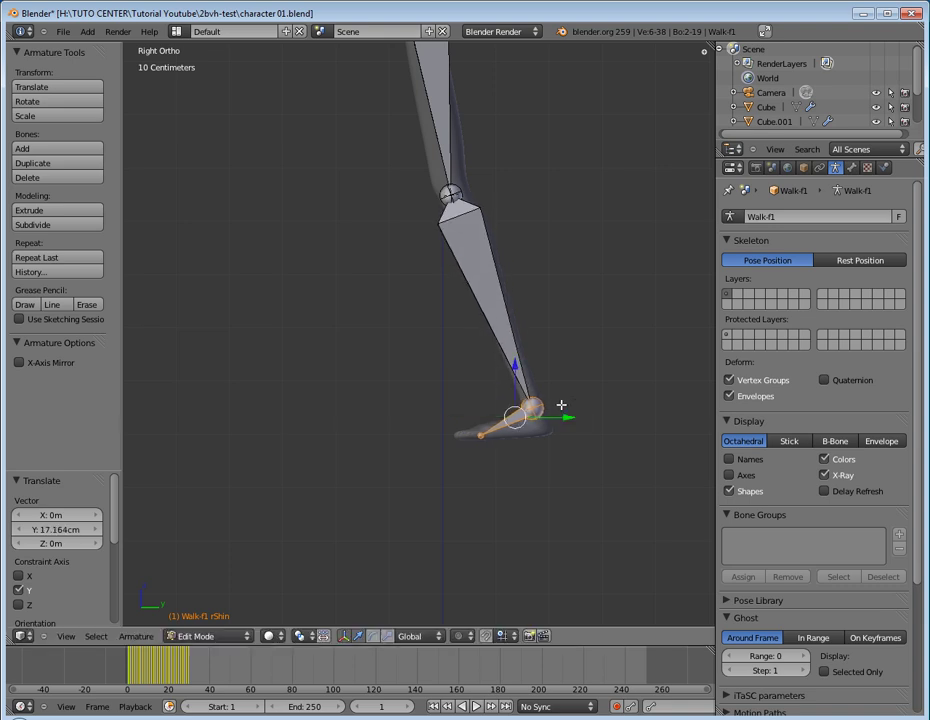
right_click(479, 437)
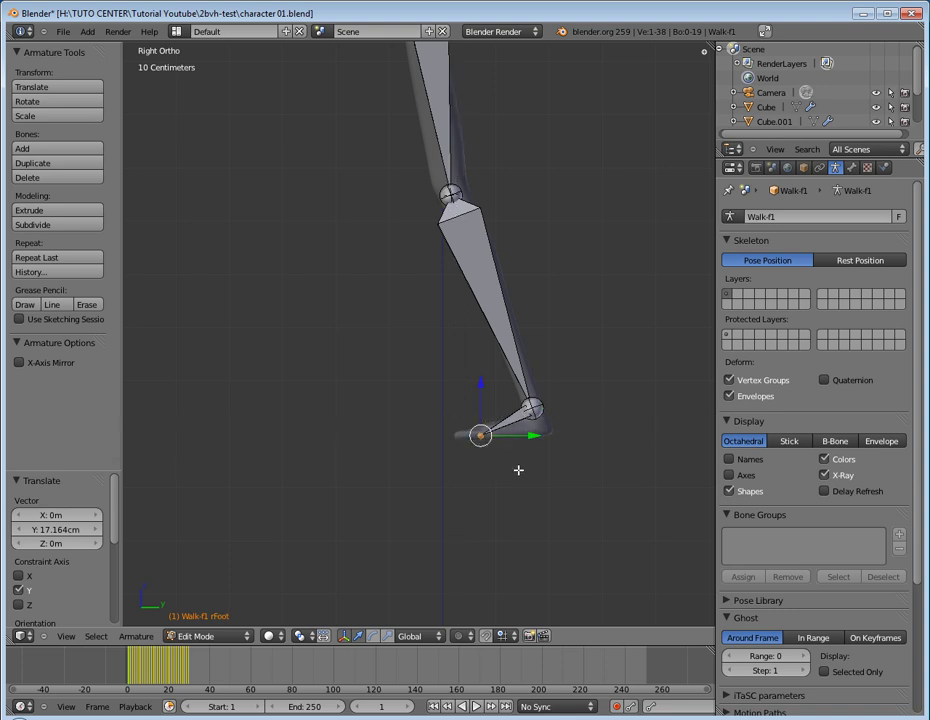
key(g)
click(500, 468)
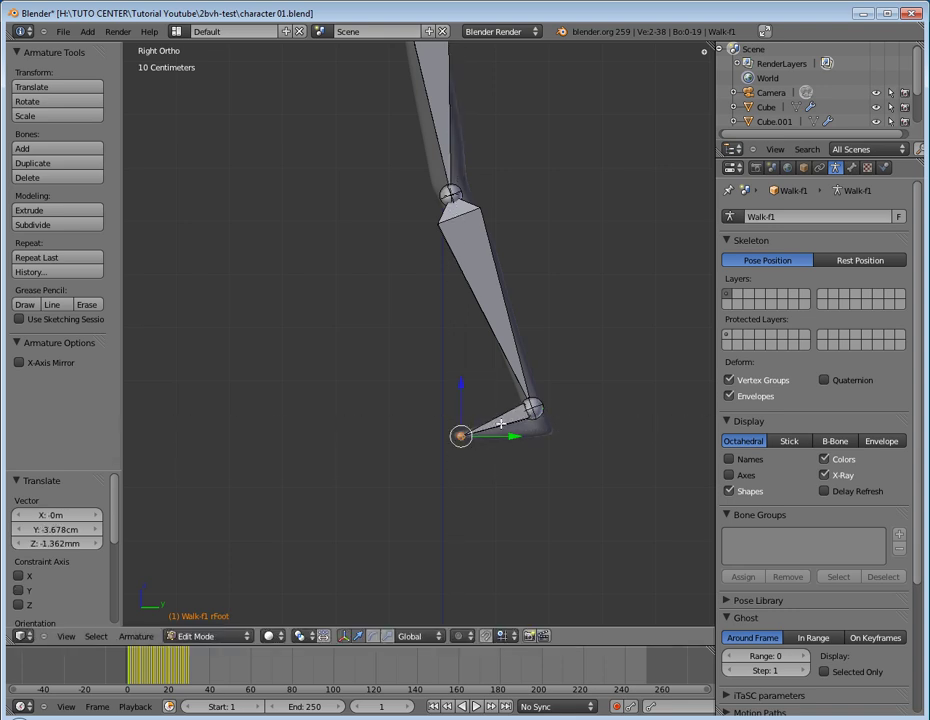
Step: Move both overlapping knee joints -1.419 cm along Y inside the leg
shift+middle_drag(433, 311, 492, 558)
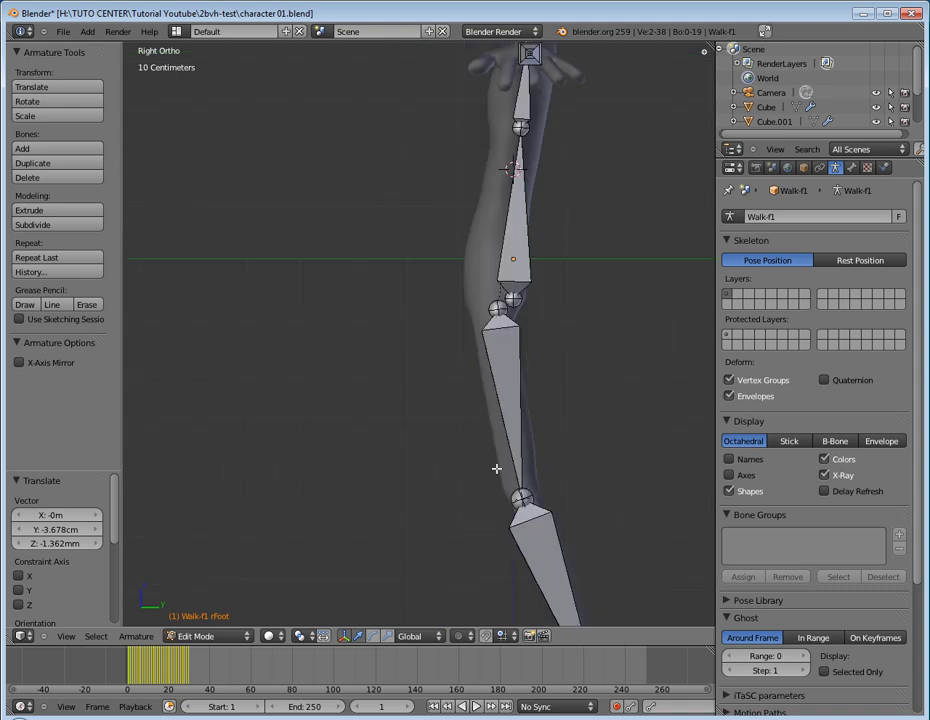
scroll(498, 403, up, 2)
right_click(547, 281)
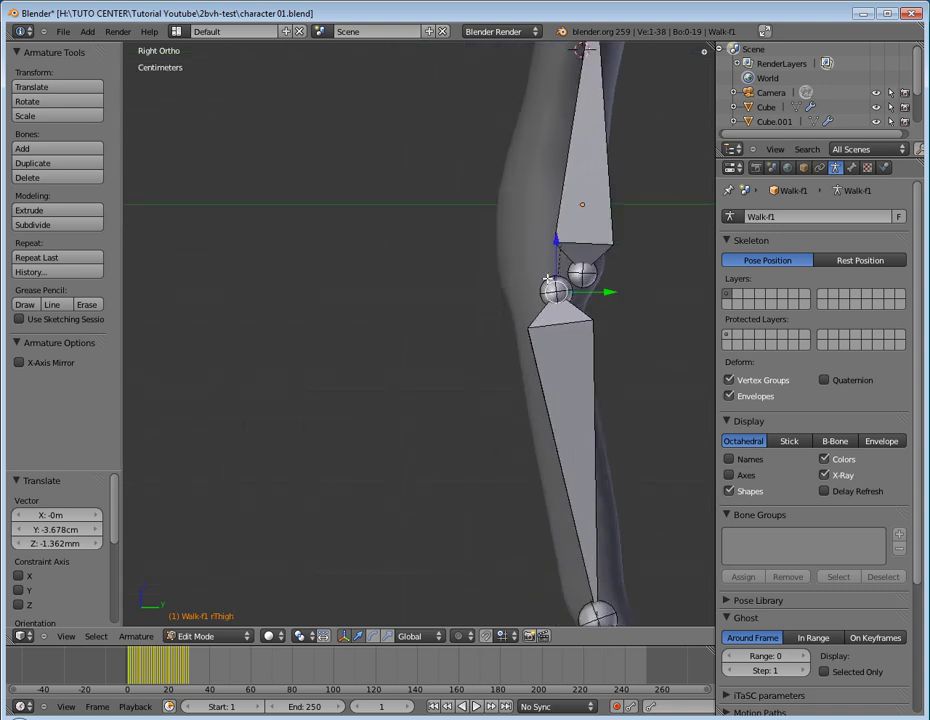
key(b)
drag(509, 248, 648, 306)
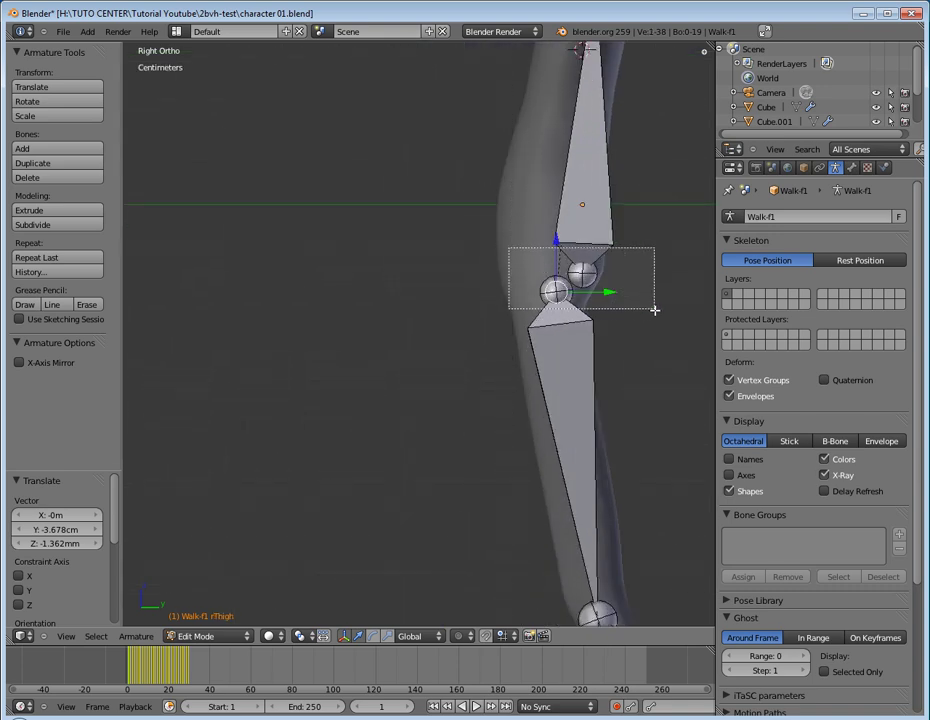
key(g)
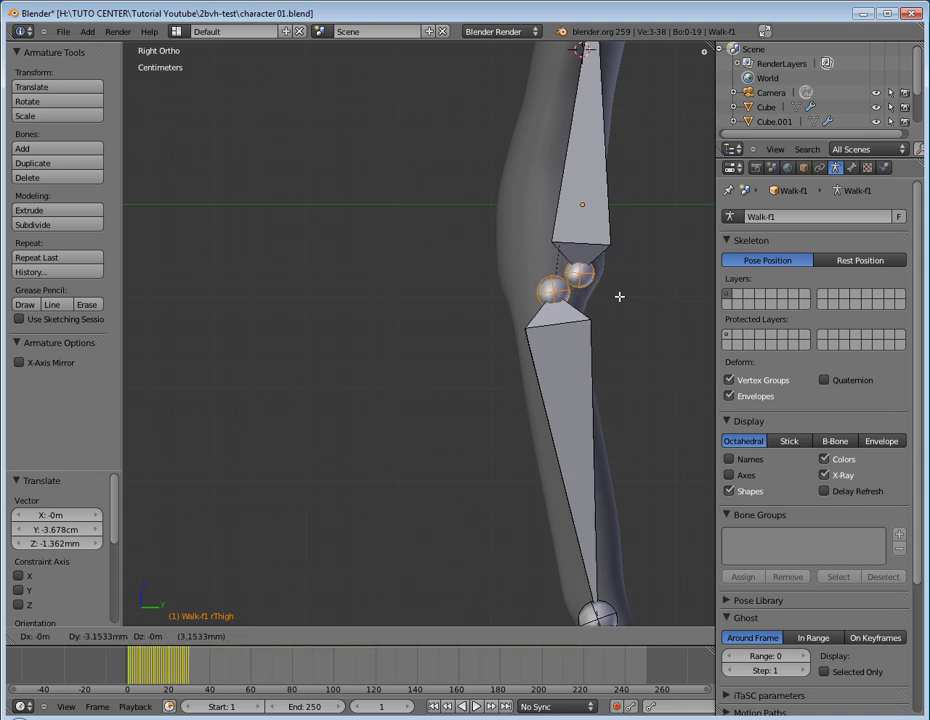
click(613, 293)
scroll(610, 292, down, 3)
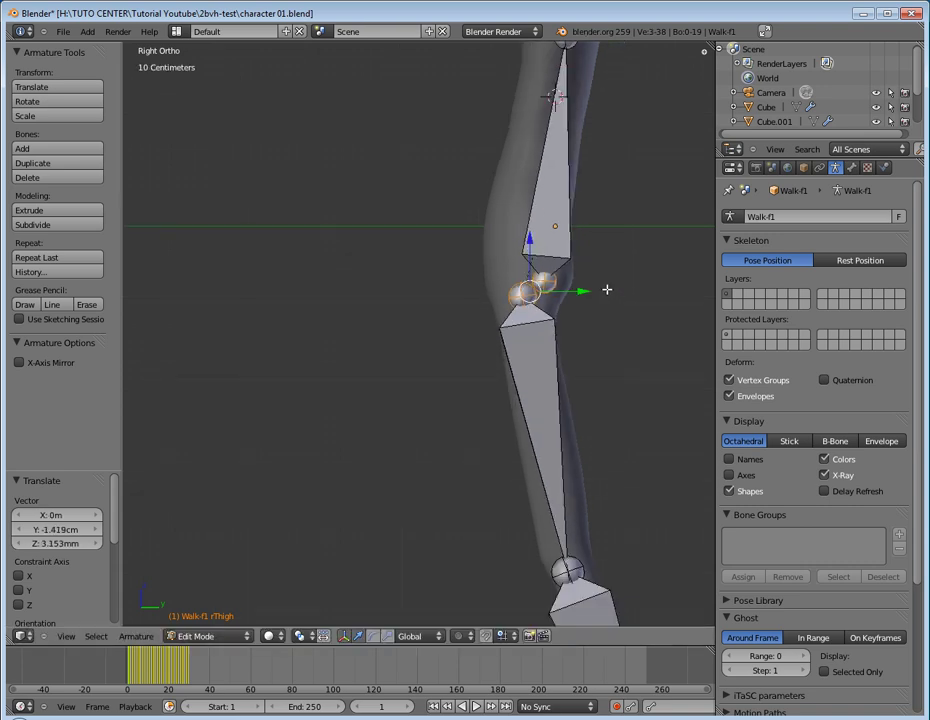
Step: In front view, raise the head bone's tip vertically to the top of the character's head
key(KP_1)
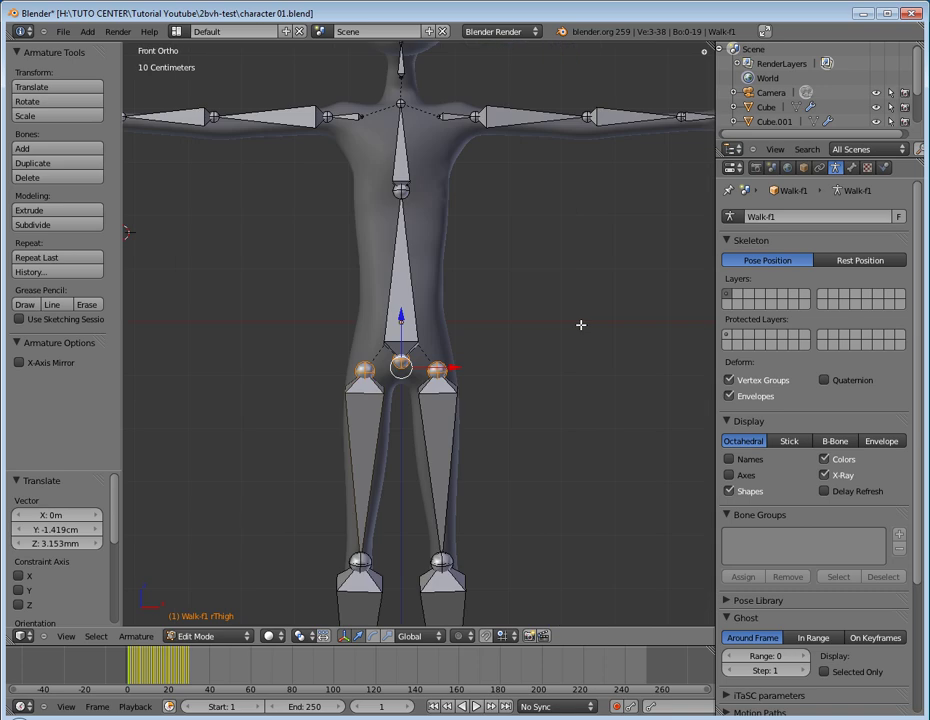
scroll(490, 378, up, 2)
scroll(536, 487, up, 2)
right_click(494, 281)
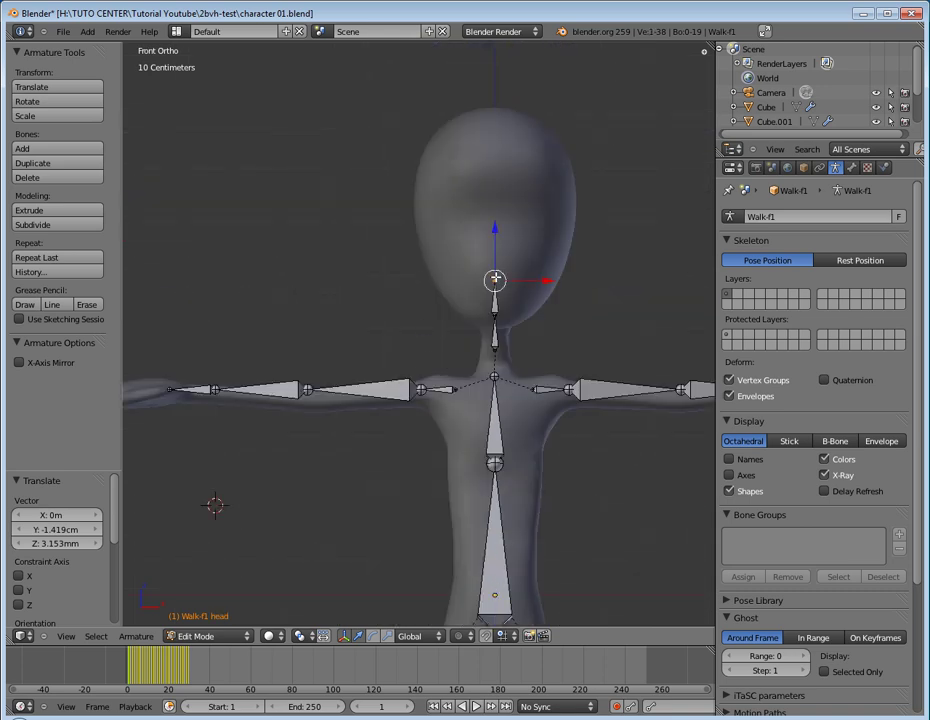
key(g)
key(z)
click(498, 143)
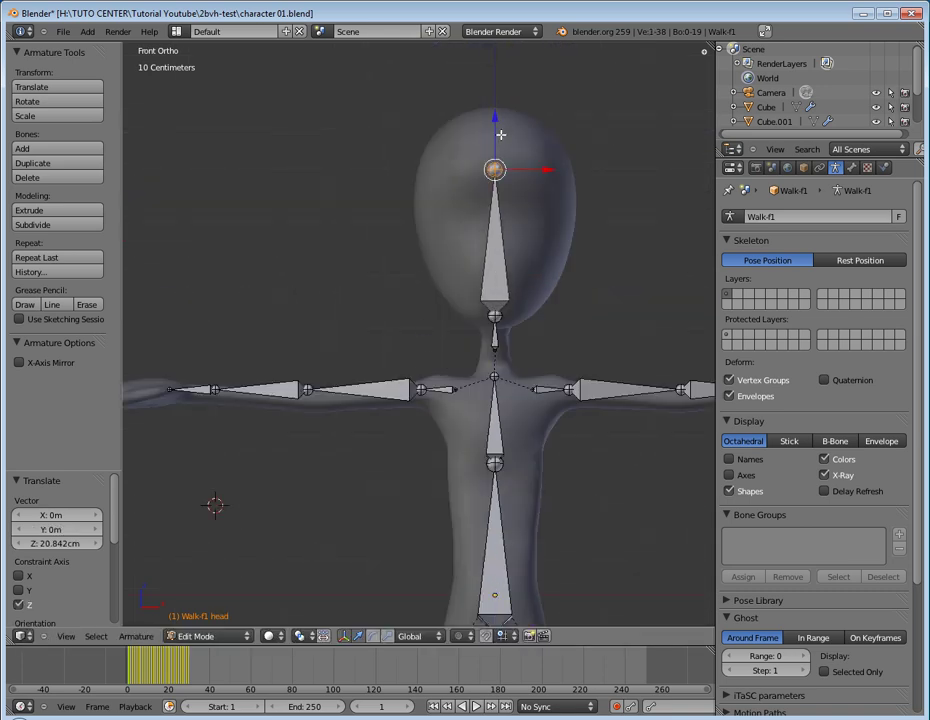
key(g)
key(z)
click(504, 73)
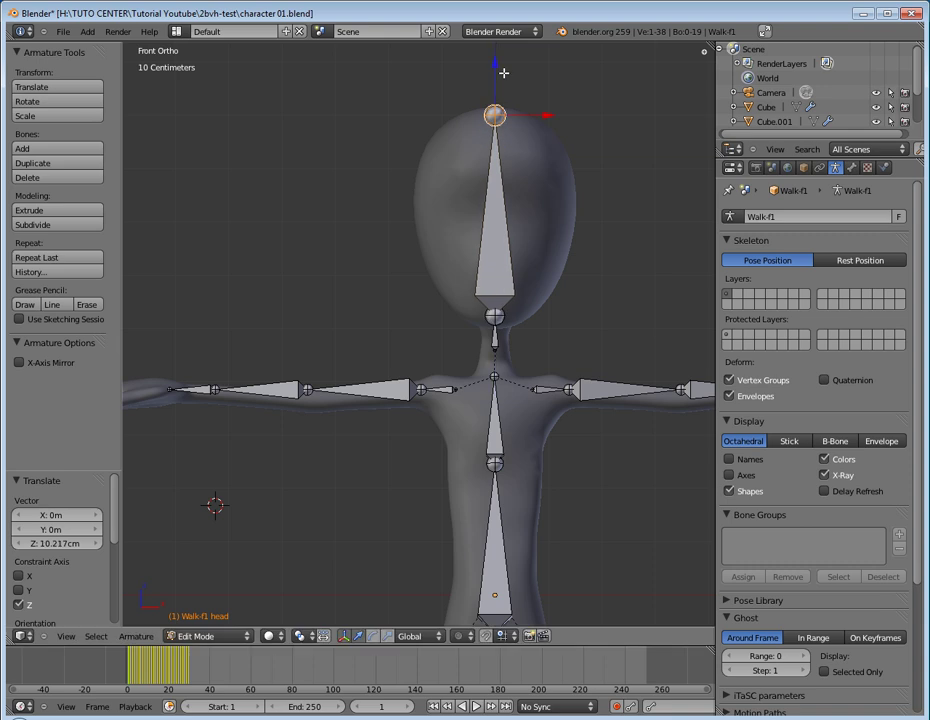
Step: In right side view, move the neck joints and the joint below them inside the neck
key(KP_3)
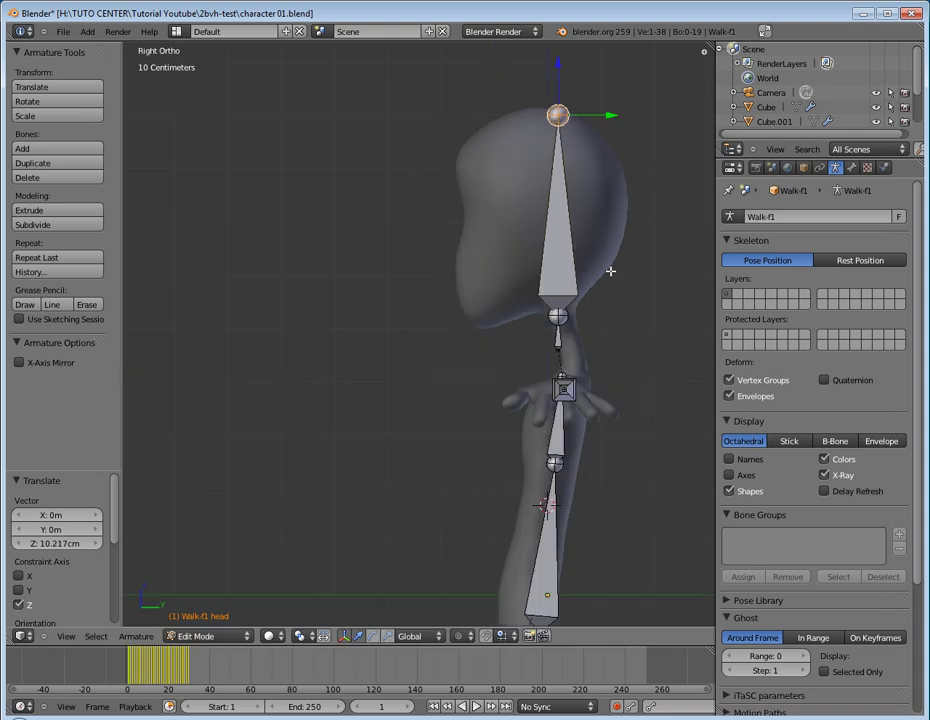
right_click(549, 322)
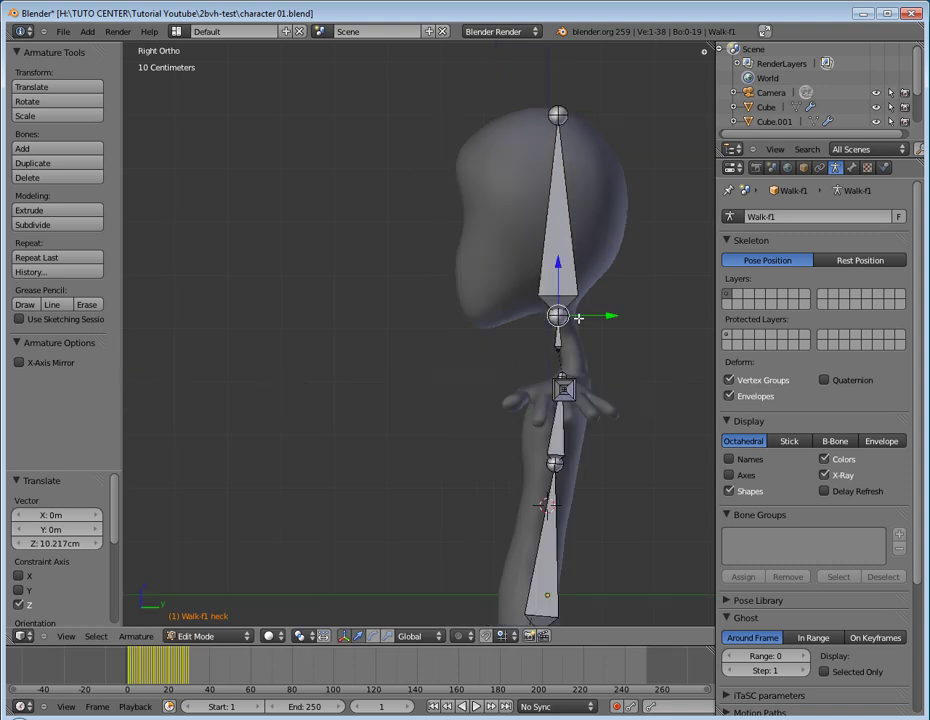
key(b)
drag(536, 297, 603, 330)
key(g)
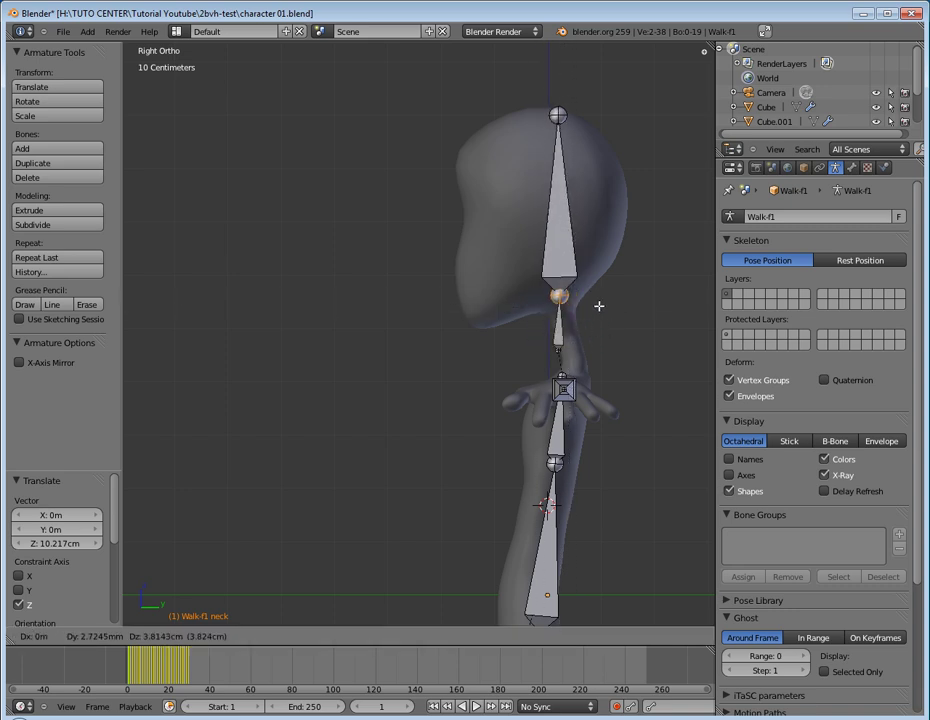
click(598, 310)
right_click(560, 349)
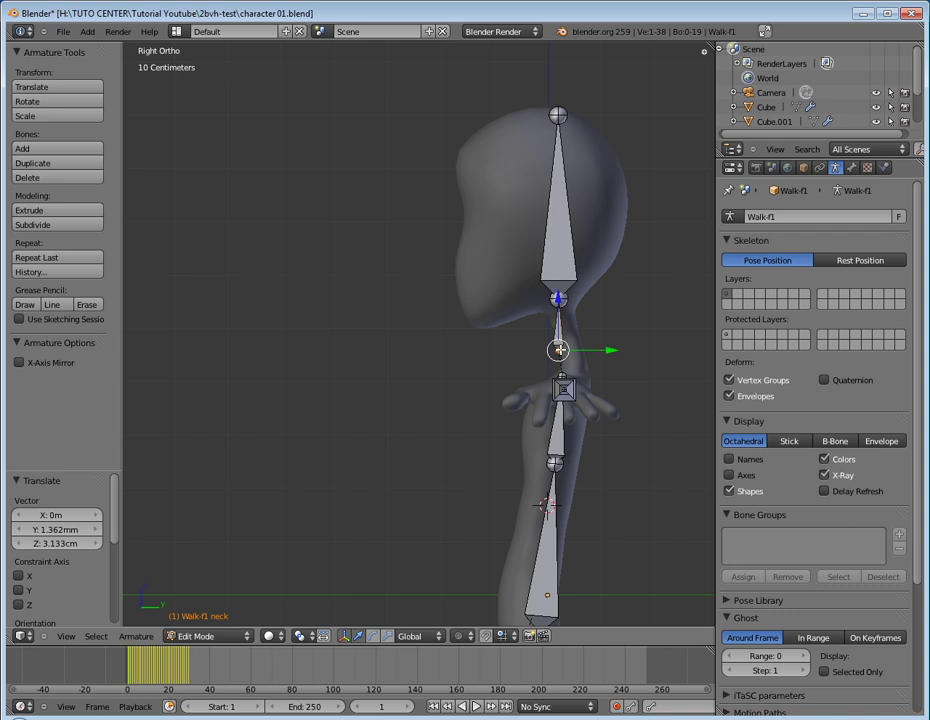
key(g)
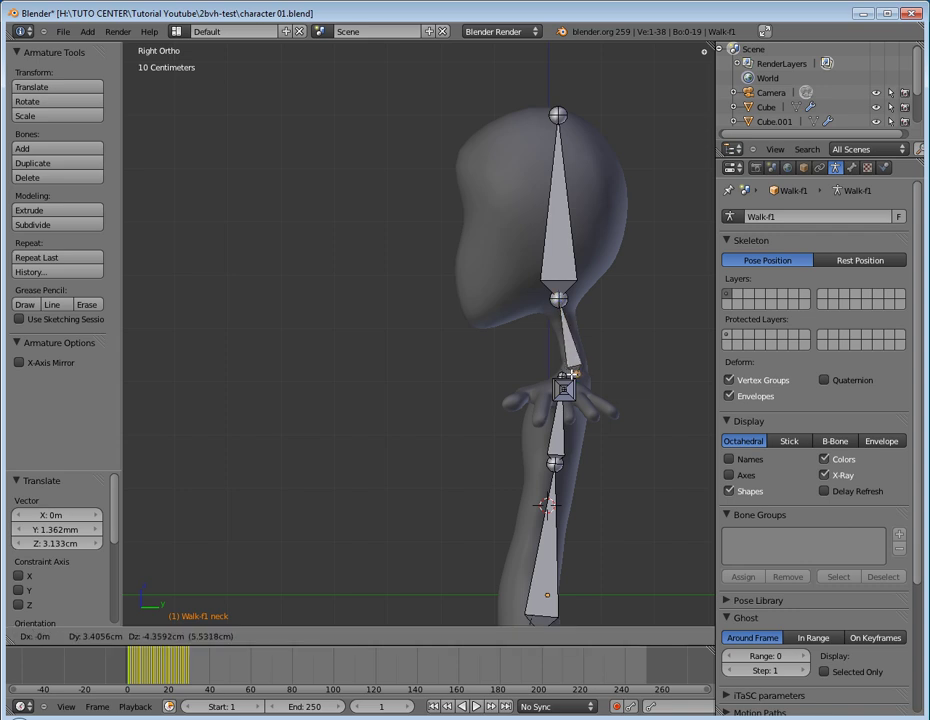
click(569, 373)
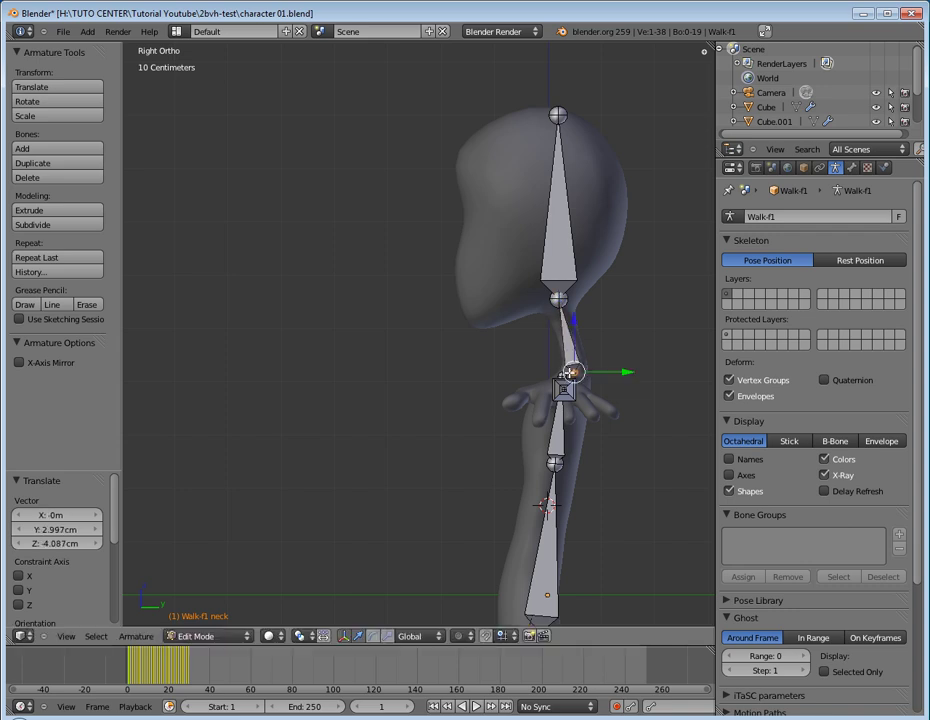
key(KP_1)
scroll(546, 365, down, 1)
scroll(546, 365, down, 2)
Step: Scale both hand-tip joints outward along X to 1.366
right_click(651, 365)
shift+right_click(462, 356)
key(b)
drag(247, 339, 291, 404)
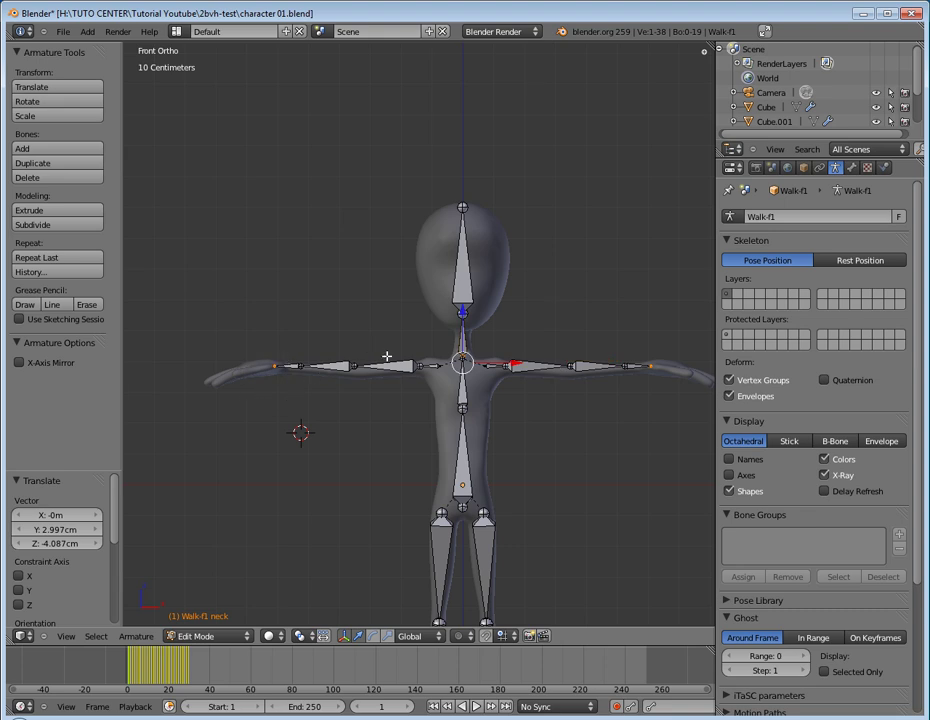
key(s)
key(x)
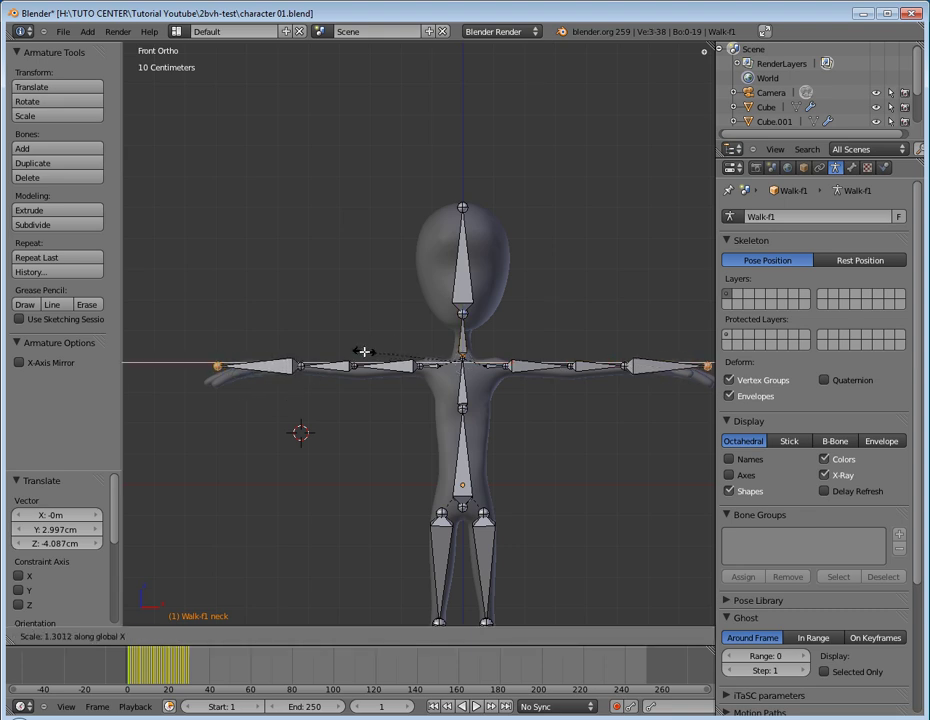
click(359, 353)
Step: Spread both forearm joints along X to 1.124
right_click(625, 366)
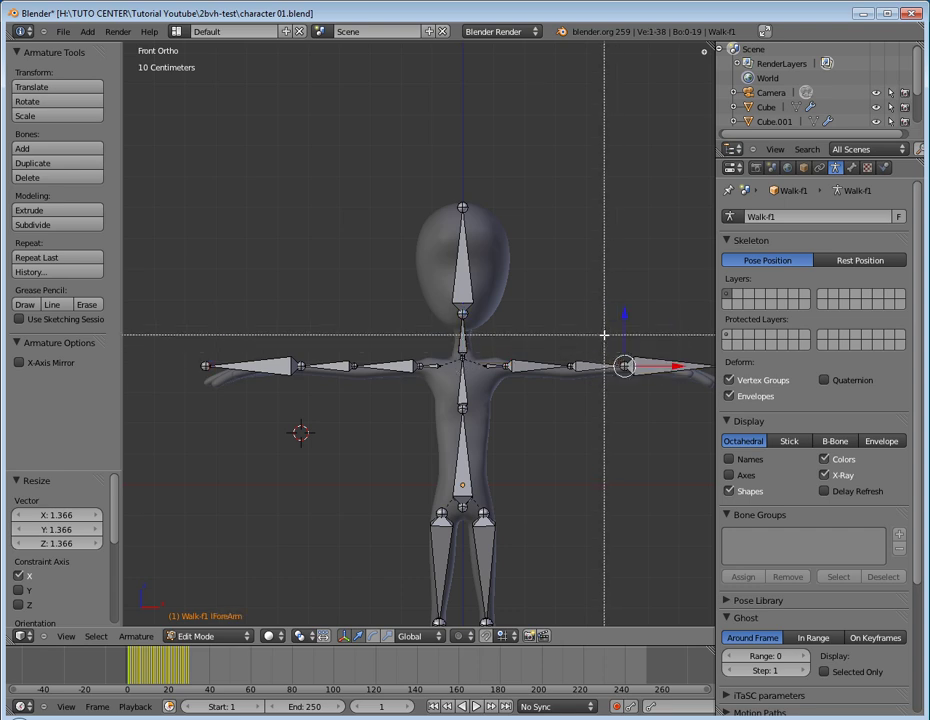
key(b)
drag(283, 344, 315, 381)
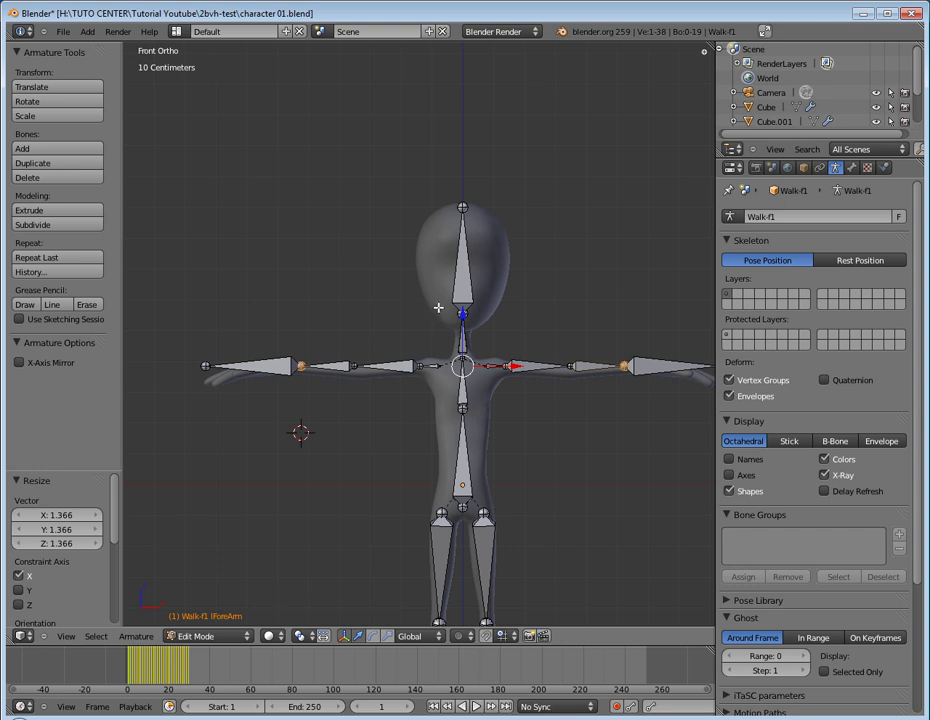
key(s)
key(x)
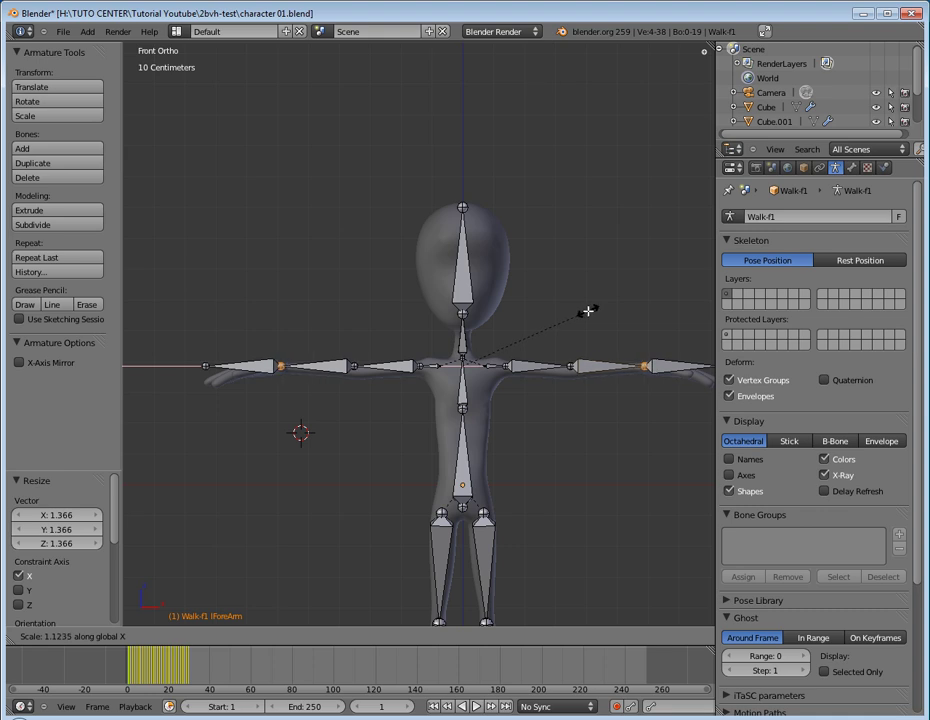
click(588, 311)
Step: Scale the two shoulder joints along X to 1.122
right_click(352, 363)
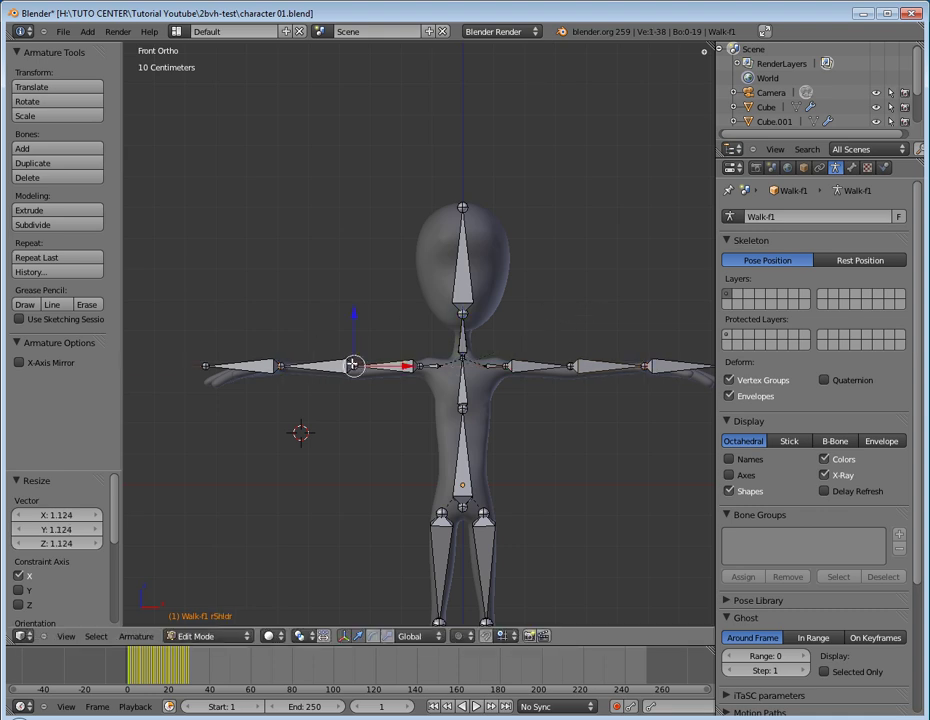
right_click(353, 365)
shift+right_click(570, 366)
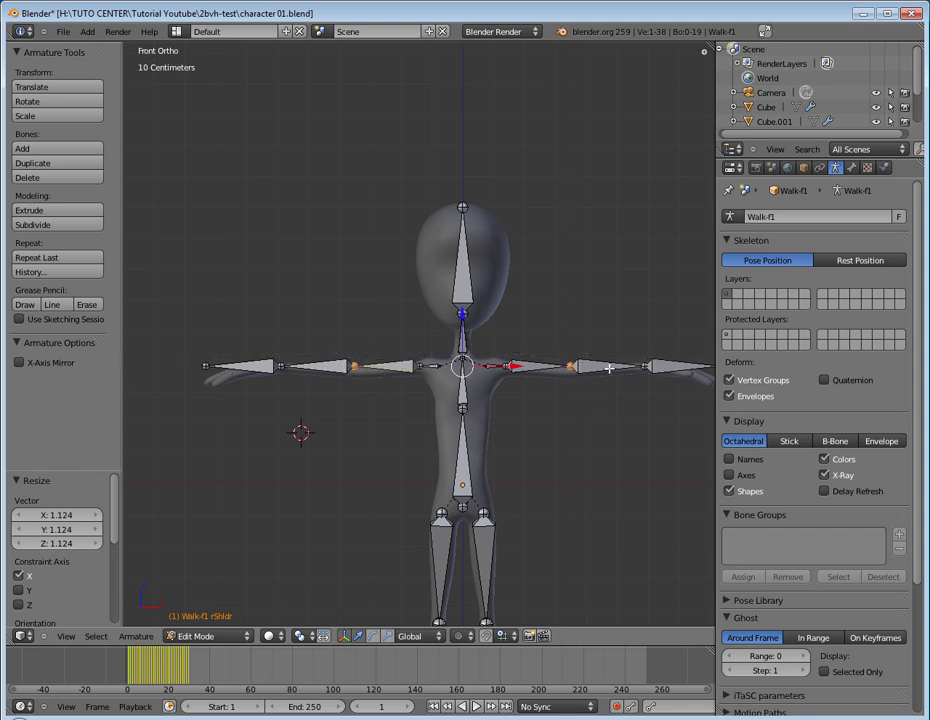
key(s)
key(x)
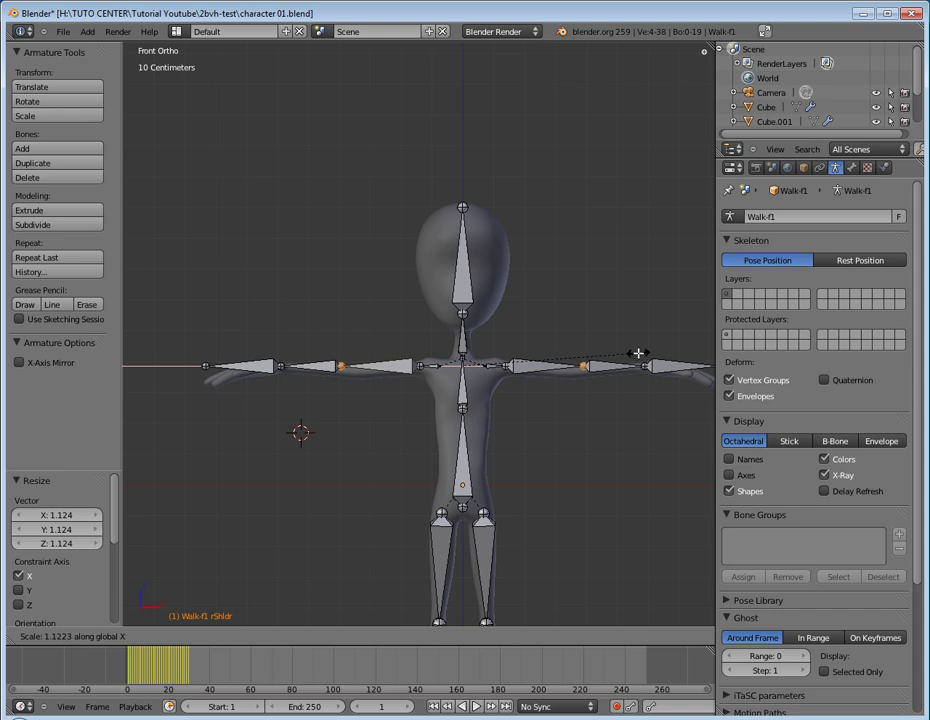
click(638, 353)
Step: Narrow the lCollar bone and centre chest joint along X to 0.762
right_click(508, 365)
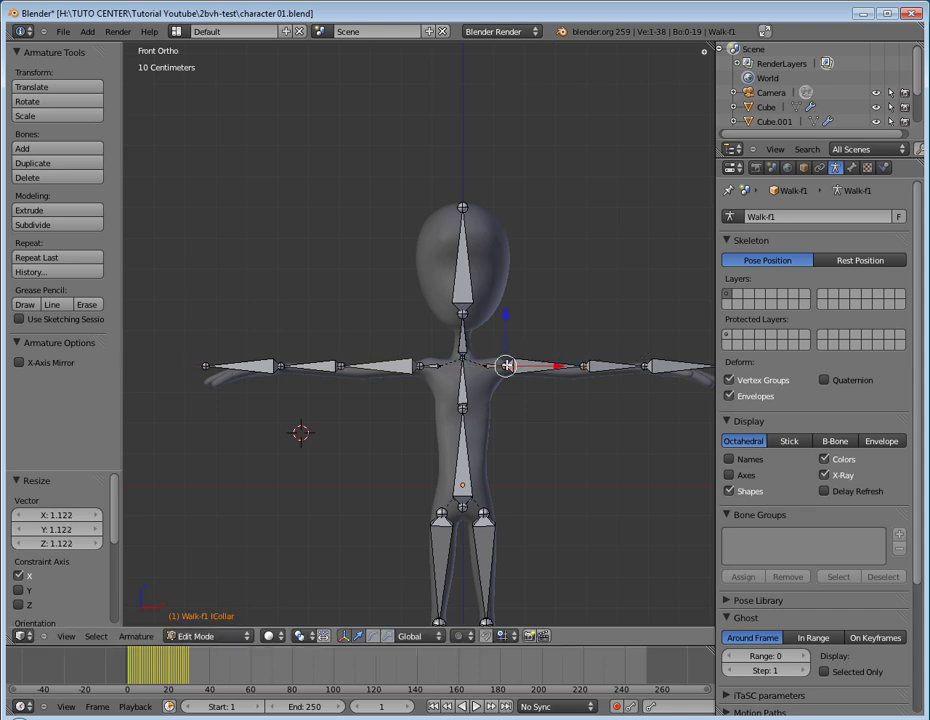
scroll(507, 365, up, 3)
right_click(538, 391)
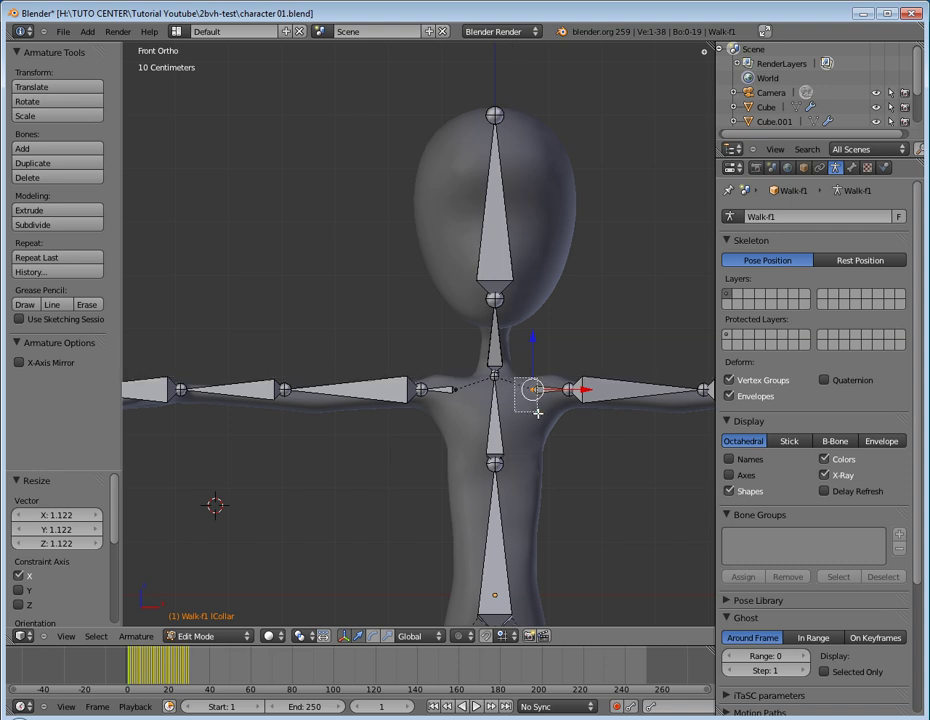
shift+right_click(449, 388)
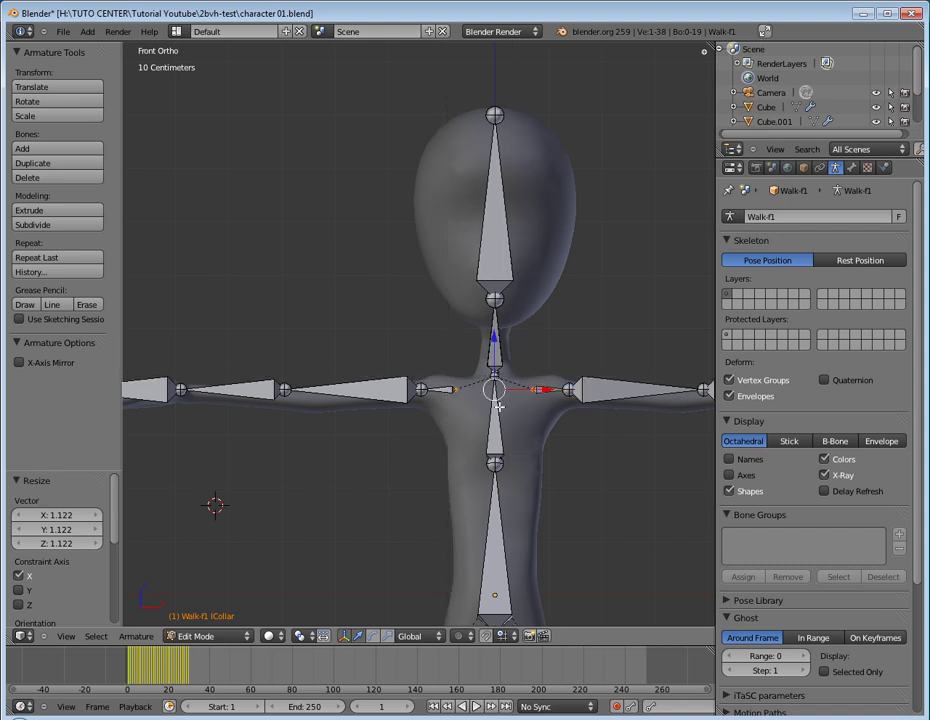
key(s)
key(x)
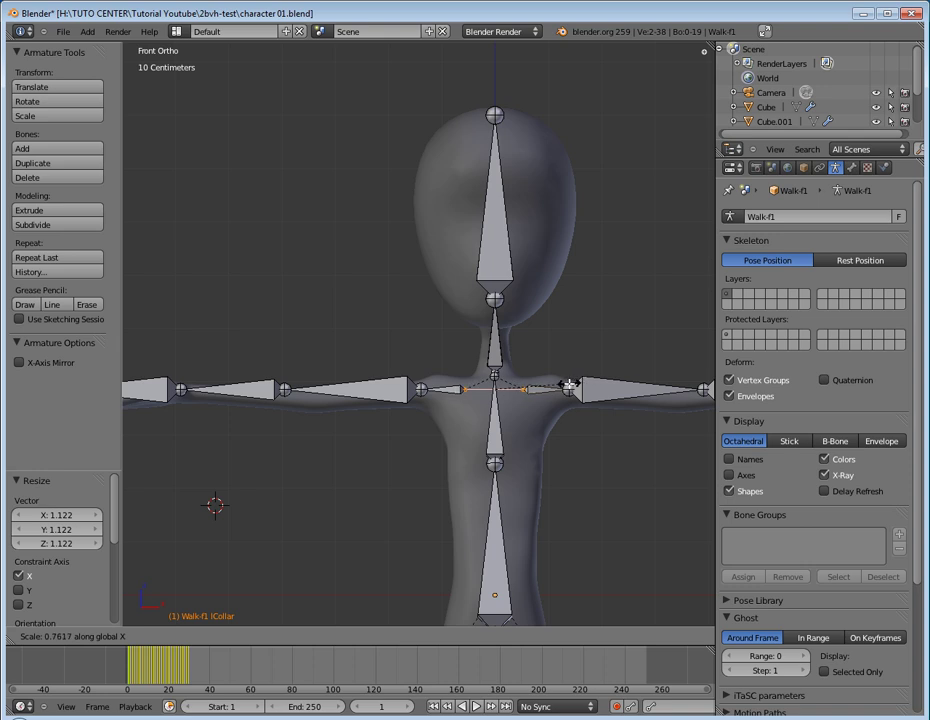
click(568, 384)
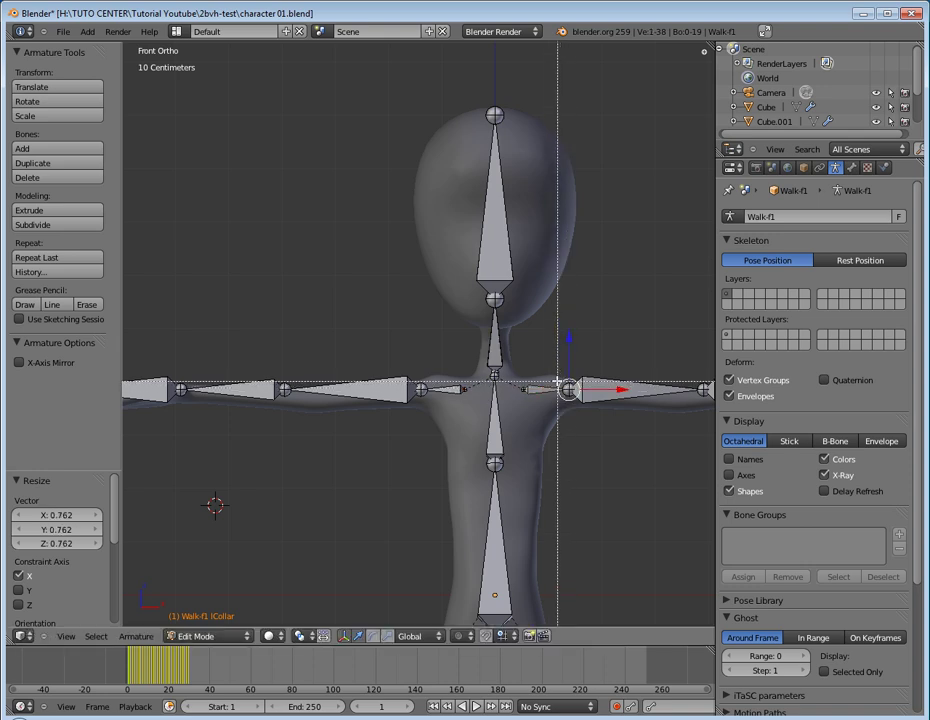
Step: Add the other collar joint and pull the collar joints inward along X to 0.849
shift+right_click(420, 388)
key(s)
key(x)
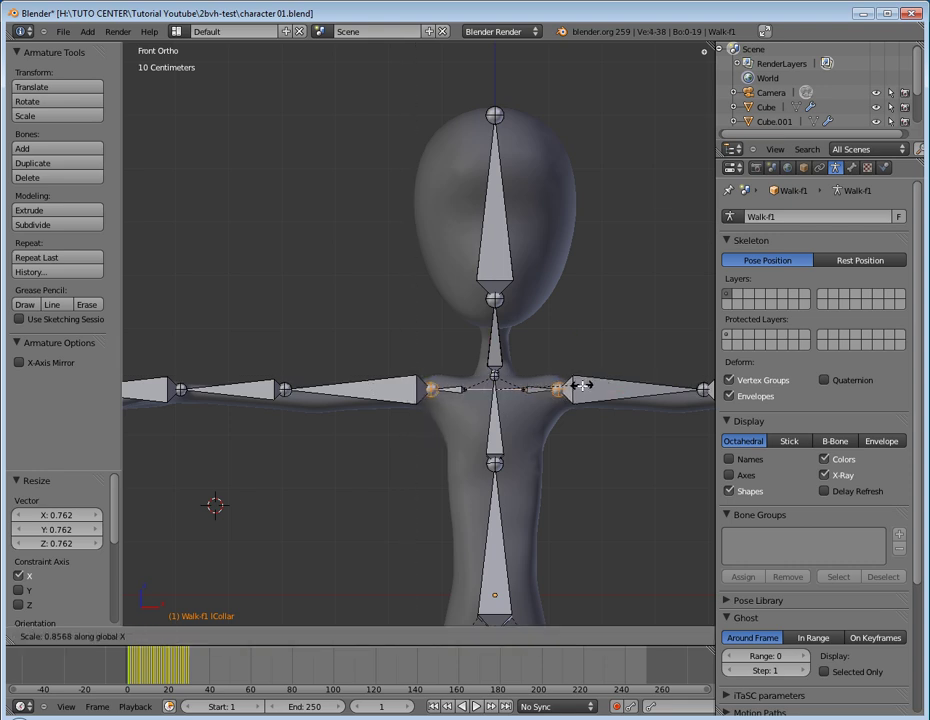
click(581, 386)
scroll(520, 338, down, 2)
scroll(520, 338, down, 2)
scroll(520, 338, down, 3)
middle_drag(522, 338, 467, 357)
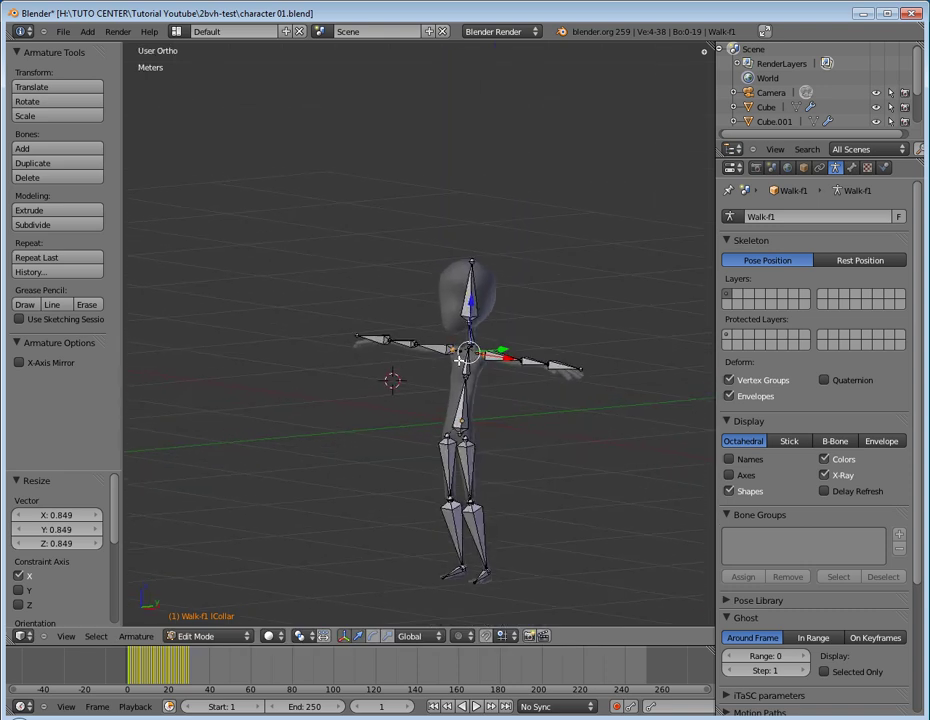
Step: Lower both hand joints 4.068 cm along Z and leave Edit Mode
key(KP_1)
right_click(290, 354)
right_click(593, 354)
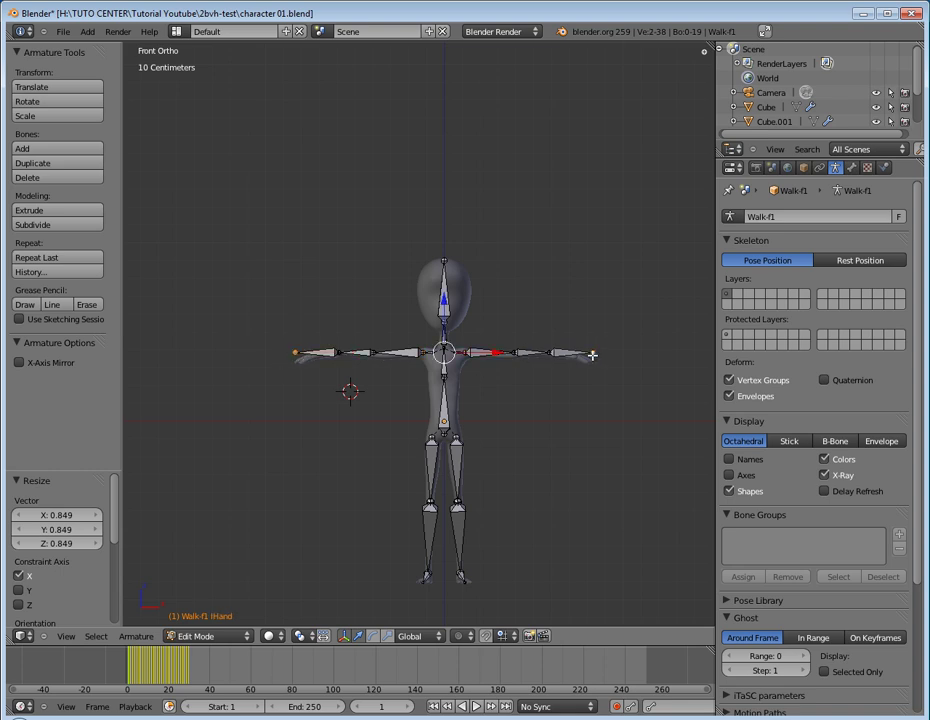
key(g)
key(z)
click(447, 308)
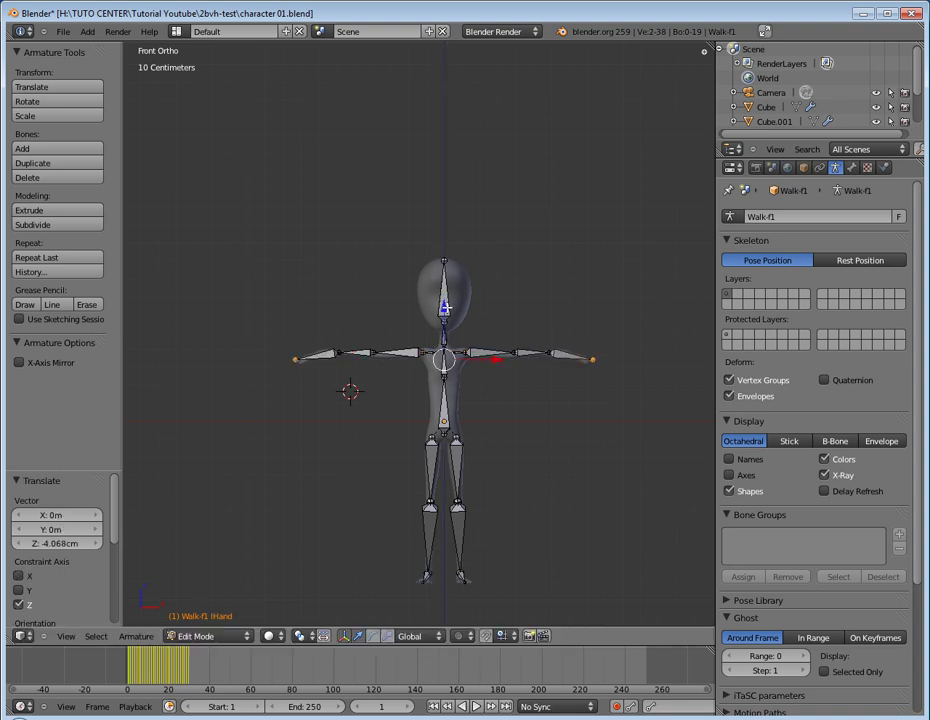
middle_drag(504, 284, 432, 305)
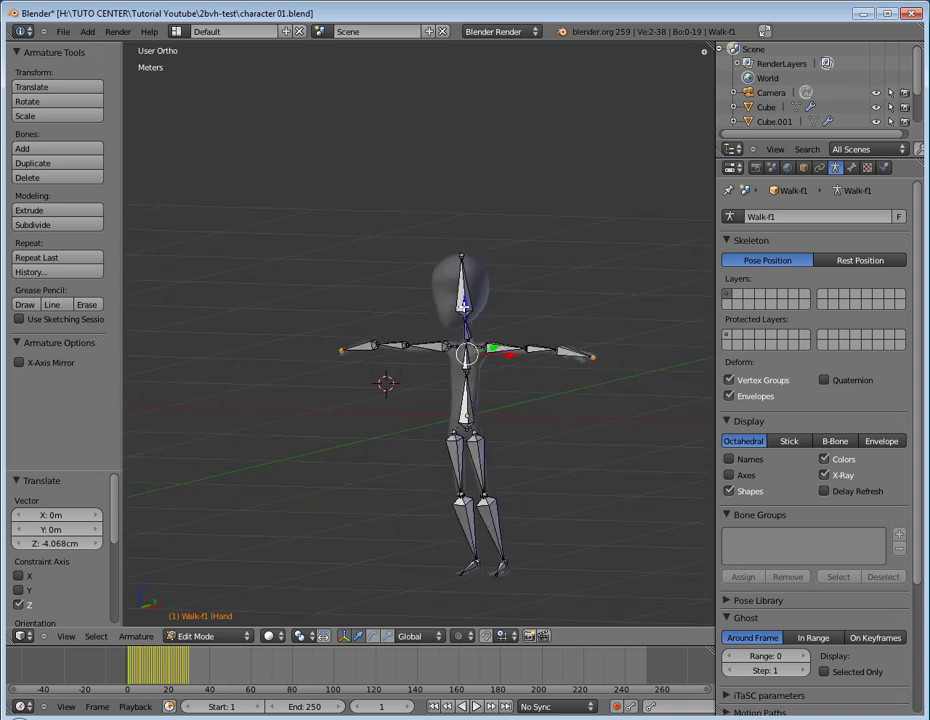
key(KP_1)
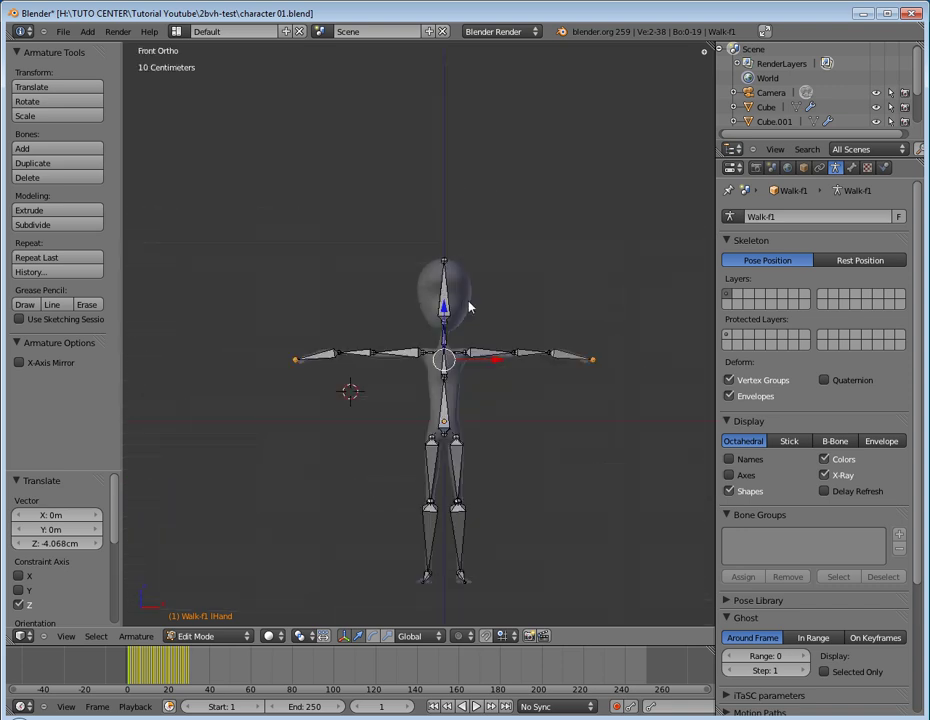
key(Tab)
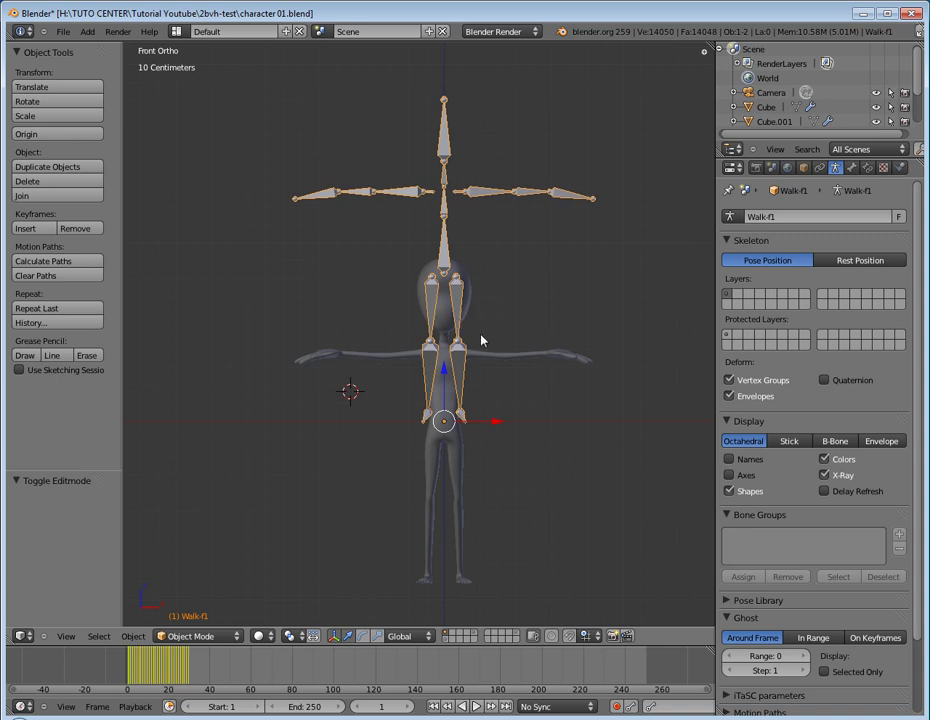
Step: Parent the character mesh to the Walk-f1 armature using automatic weights
right_click(465, 310)
shift+right_click(488, 196)
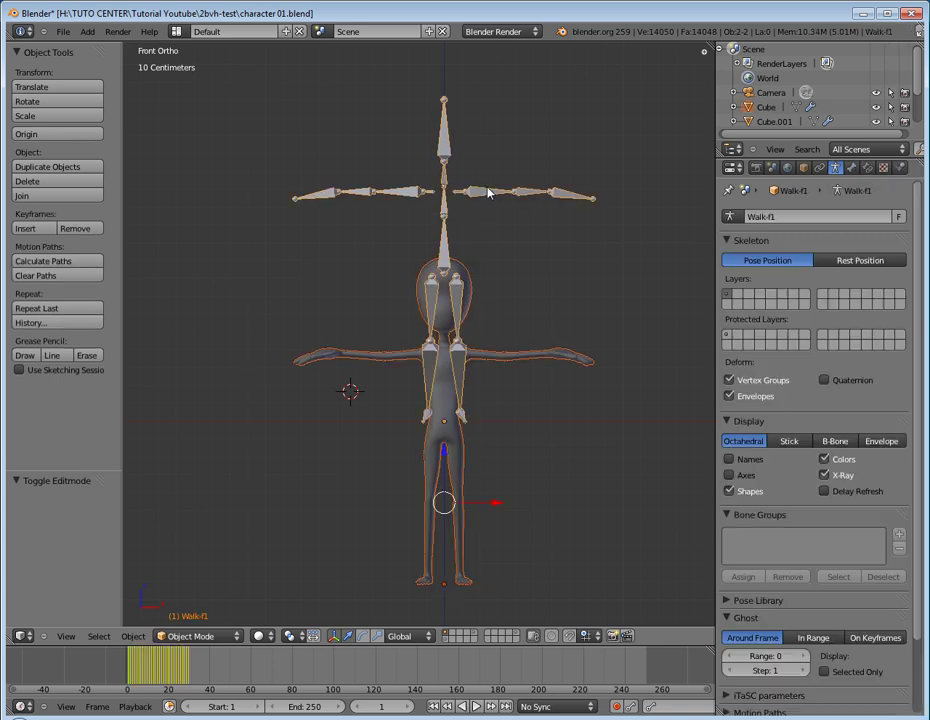
key(ctrl+p)
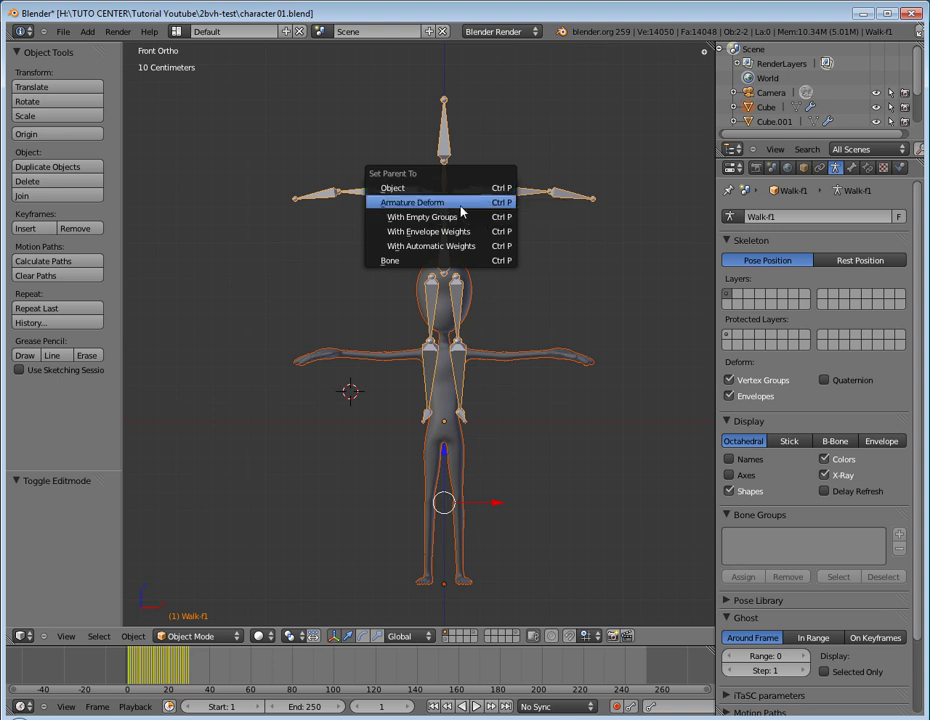
click(463, 251)
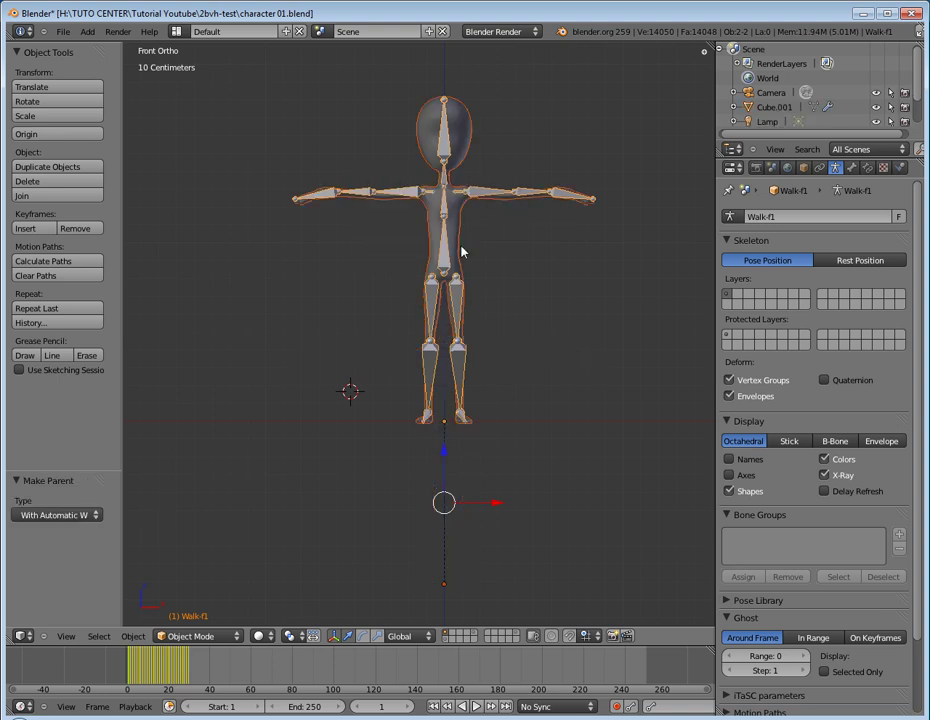
mouse_move(505, 243)
middle_down()
mouse_move(523, 249)
mouse_move(480, 295)
mouse_move(415, 264)
mouse_move(372, 318)
mouse_move(409, 318)
middle_up()
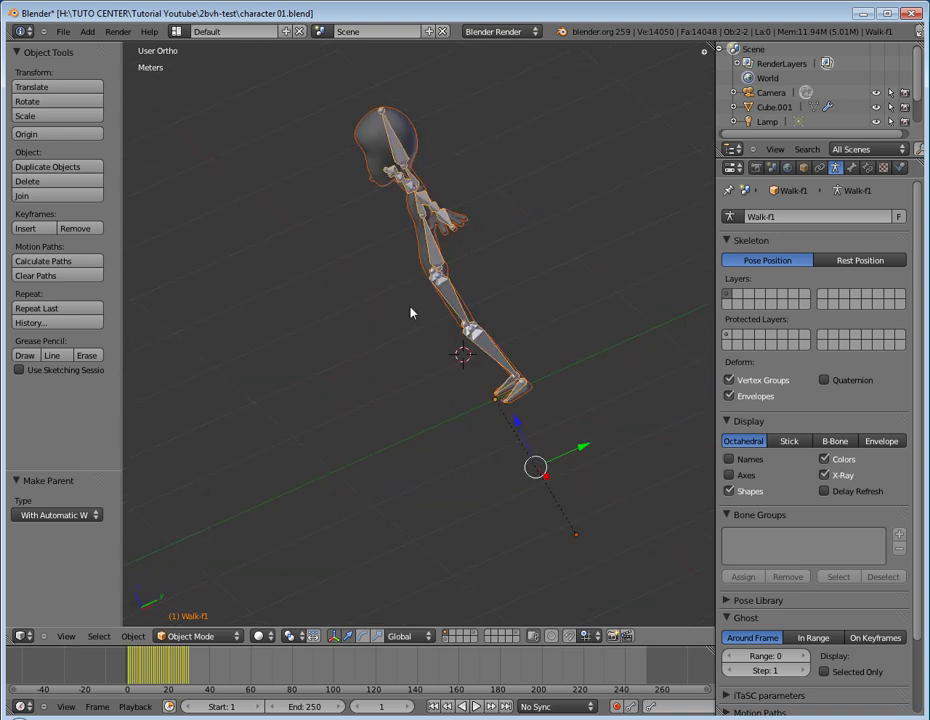
Step: Play the walk animation, then set frame 30 as the end of the range
key(alt+a)
middle_drag(390, 292, 492, 280)
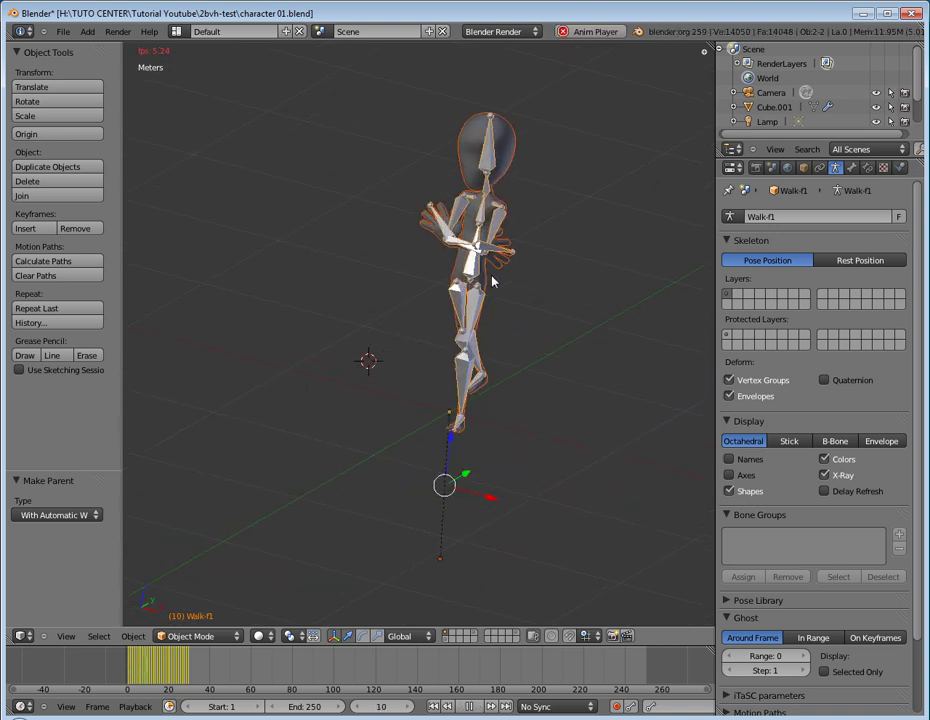
mouse_move(432, 305)
middle_down()
mouse_move(496, 301)
mouse_move(540, 313)
mouse_move(548, 334)
middle_up()
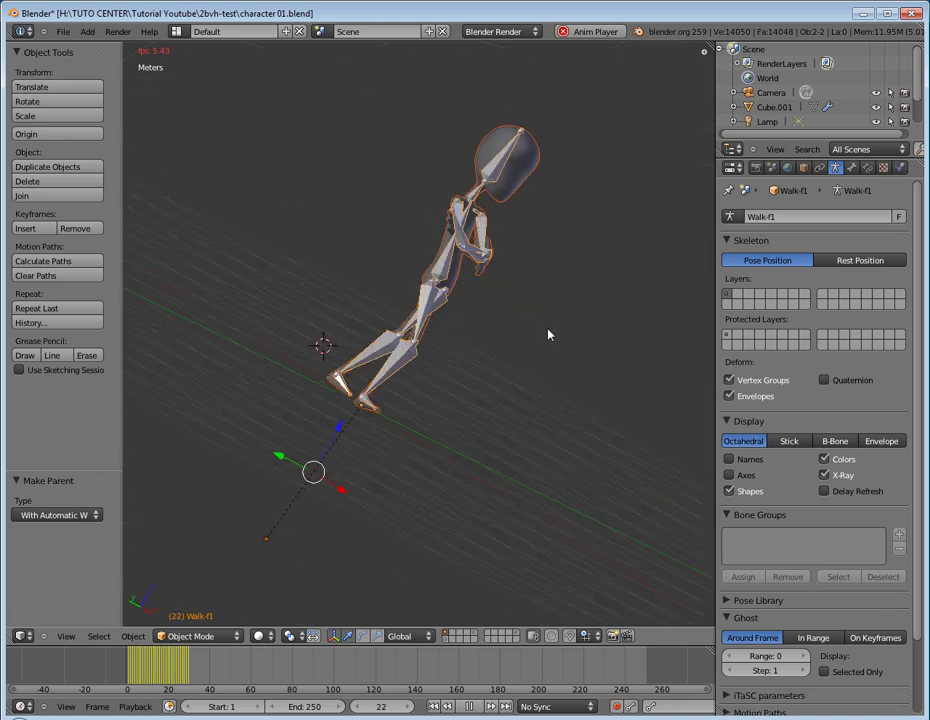
key(Escape)
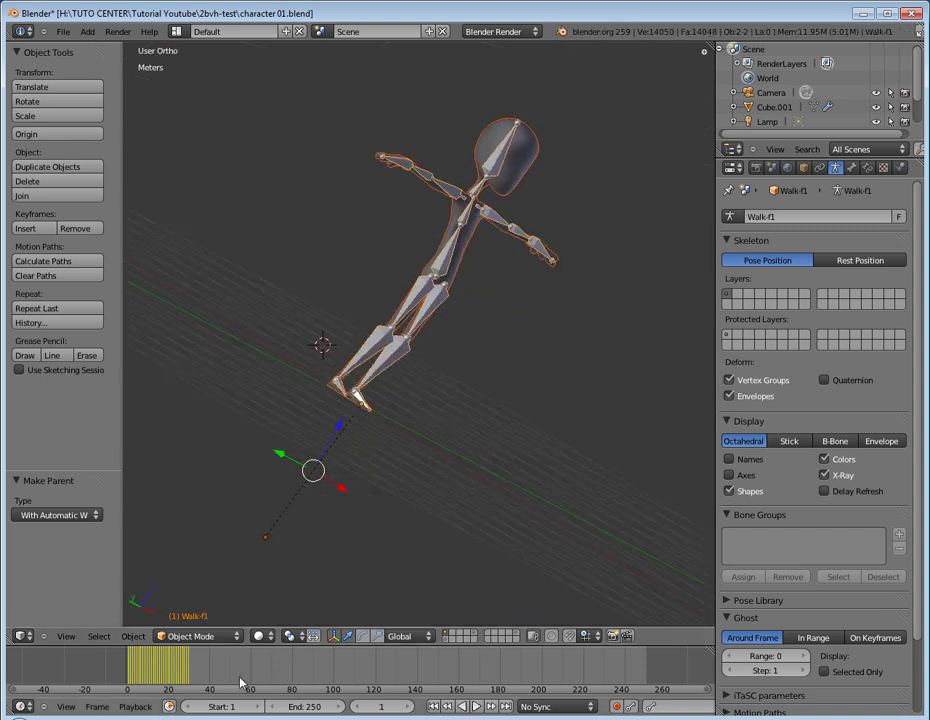
click(193, 681)
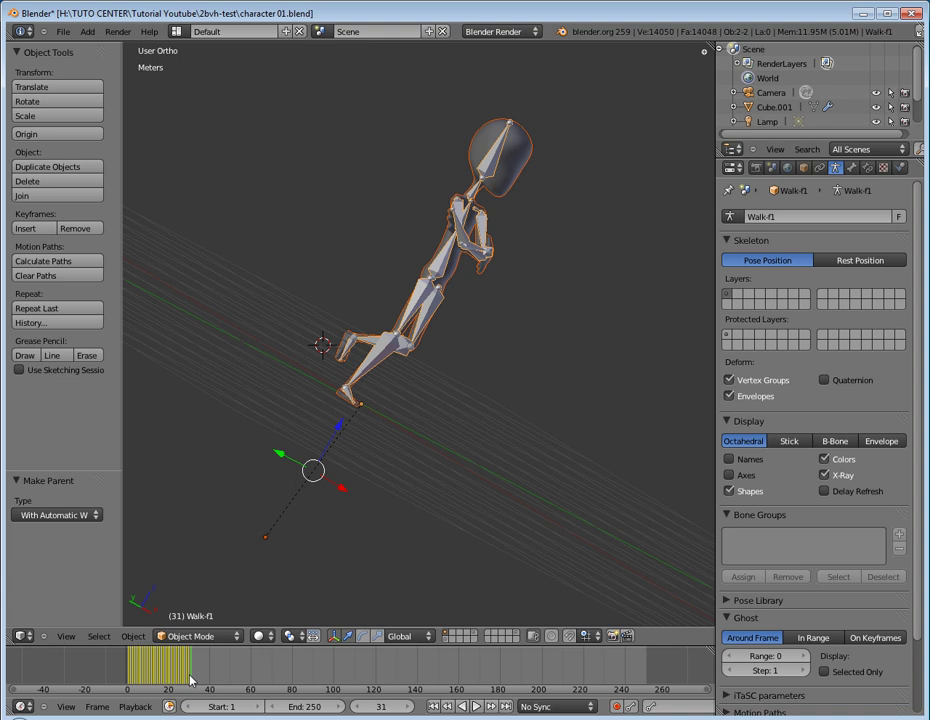
drag(190, 681, 187, 681)
key(e)
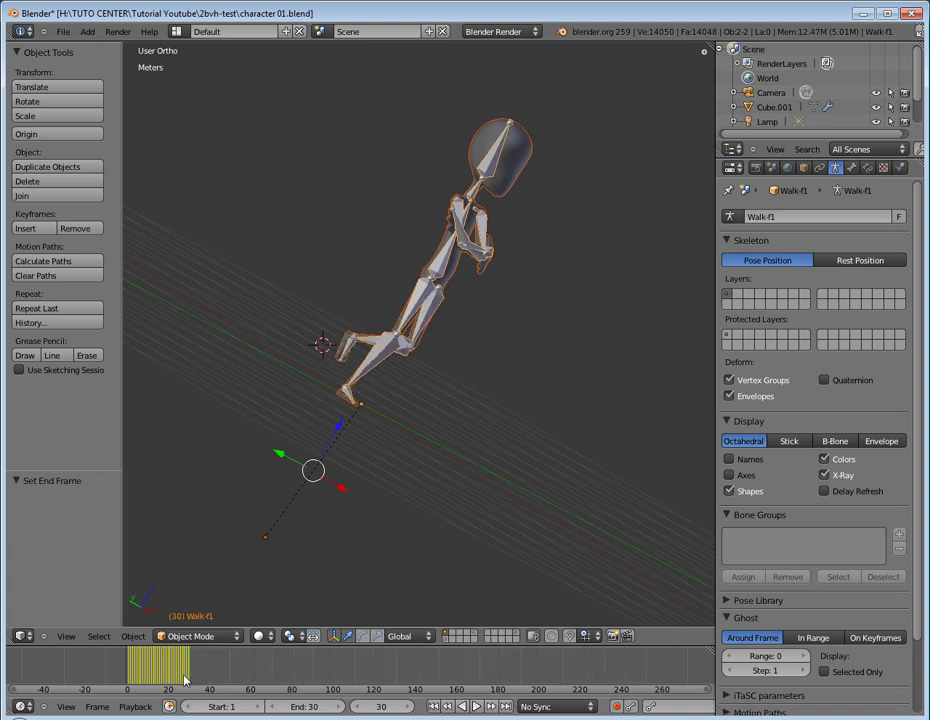
Step: Play the shortened animation, then move the current frame to frame 2
key(alt+a)
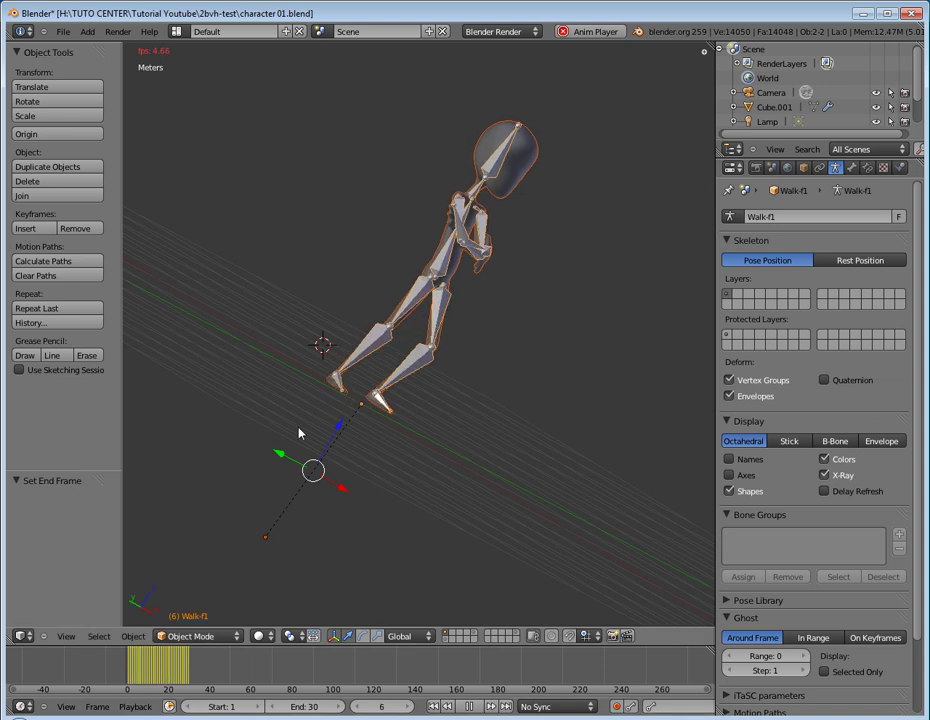
key(Escape)
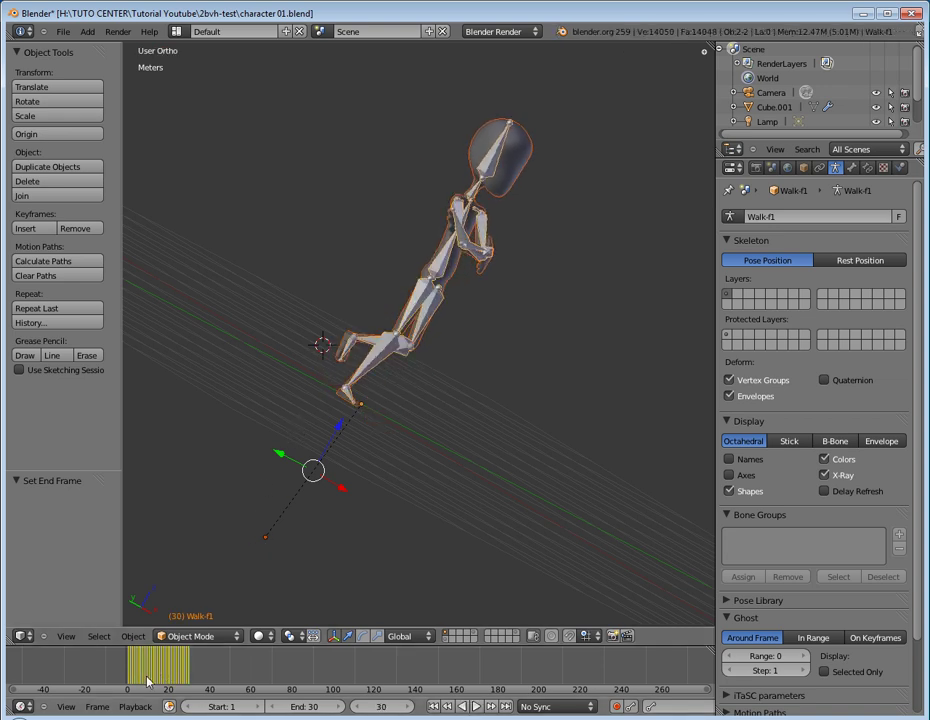
click(145, 680)
drag(145, 680, 139, 675)
key(Left)
key(Left)
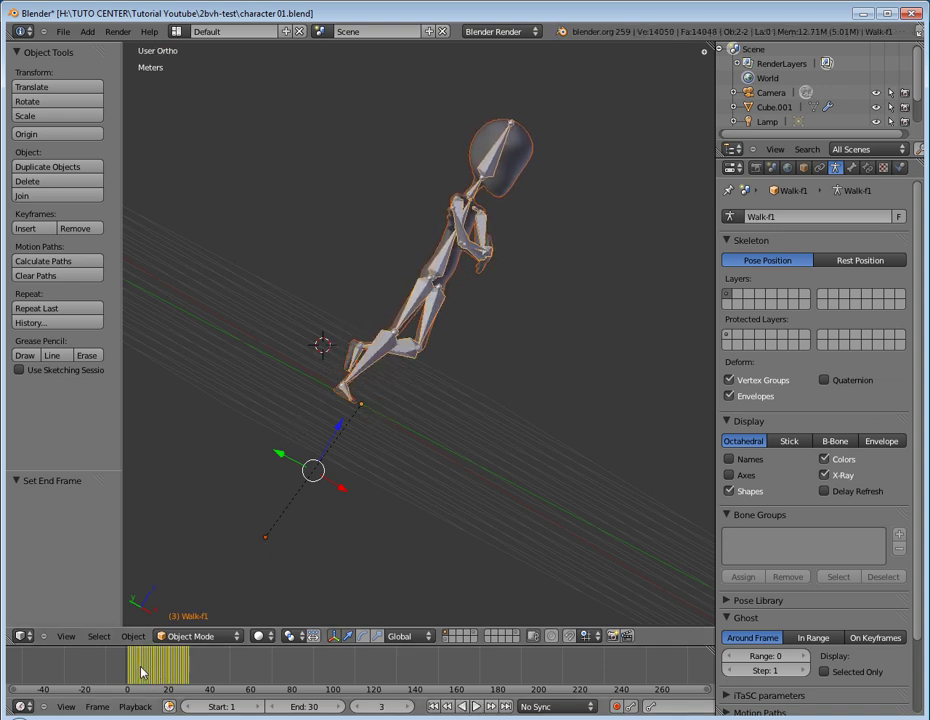
key(Left)
key(Left)
key(Left)
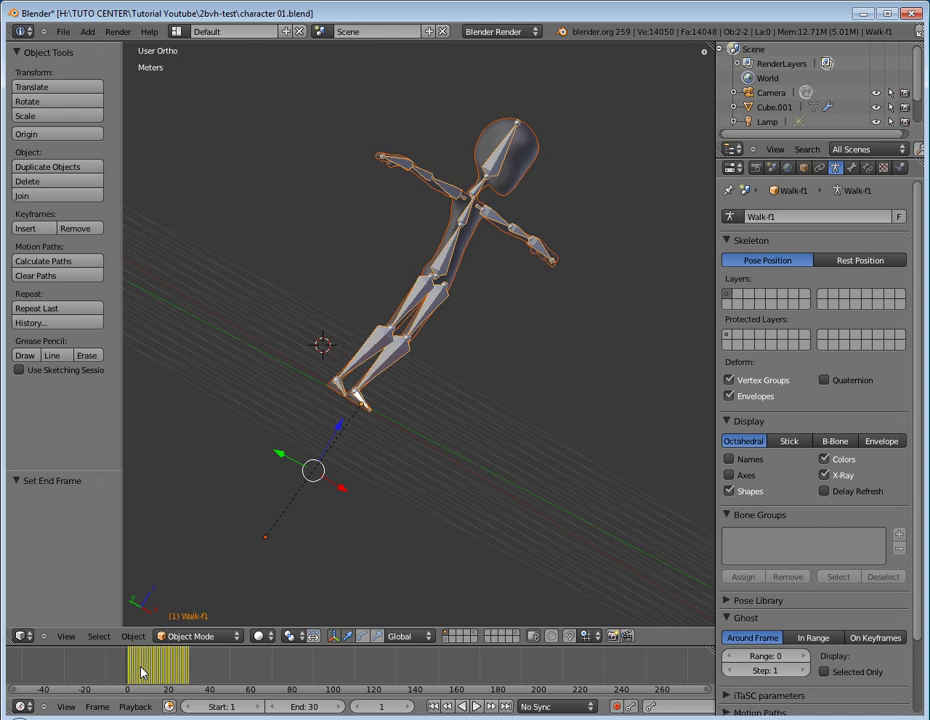
key(Right)
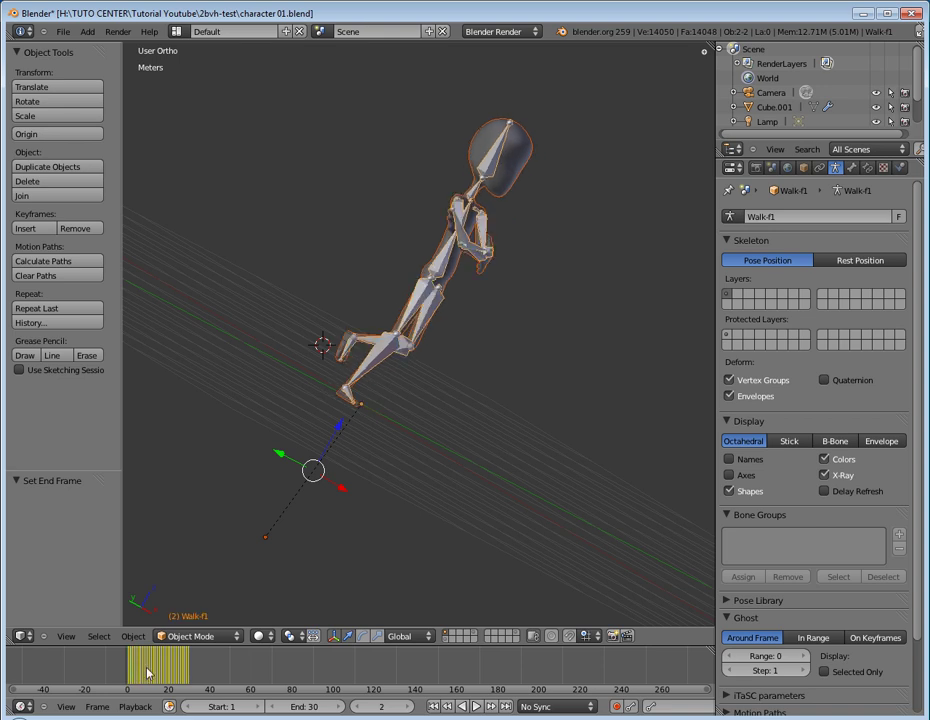
Step: Set frame 2 as the range start and play the trimmed walk cycle
key(s)
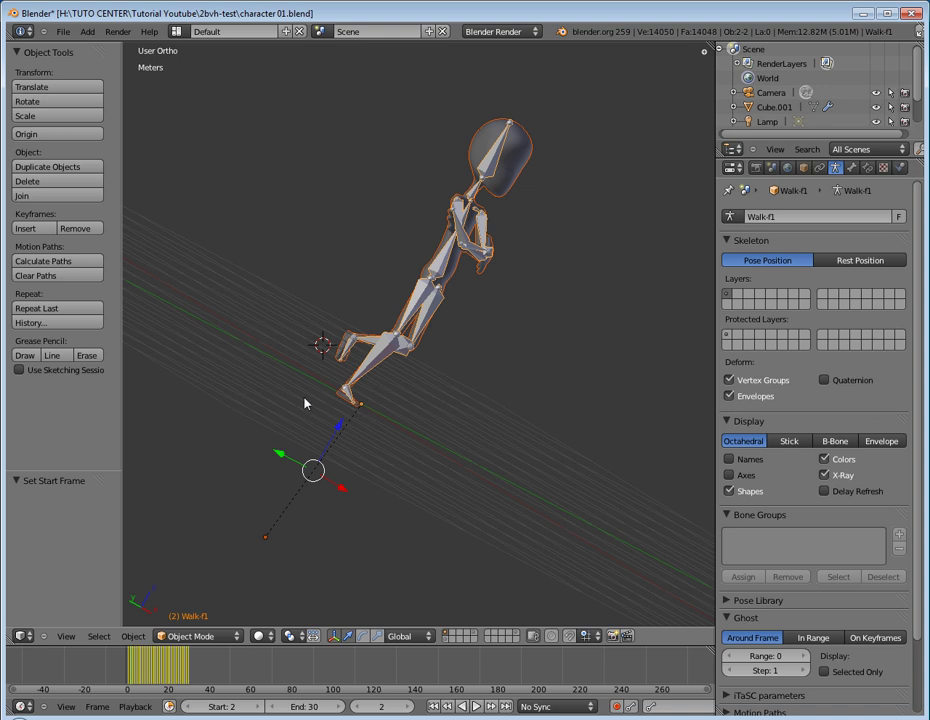
key(alt+a)
middle_drag(409, 405, 332, 390)
middle_drag(409, 337, 322, 307)
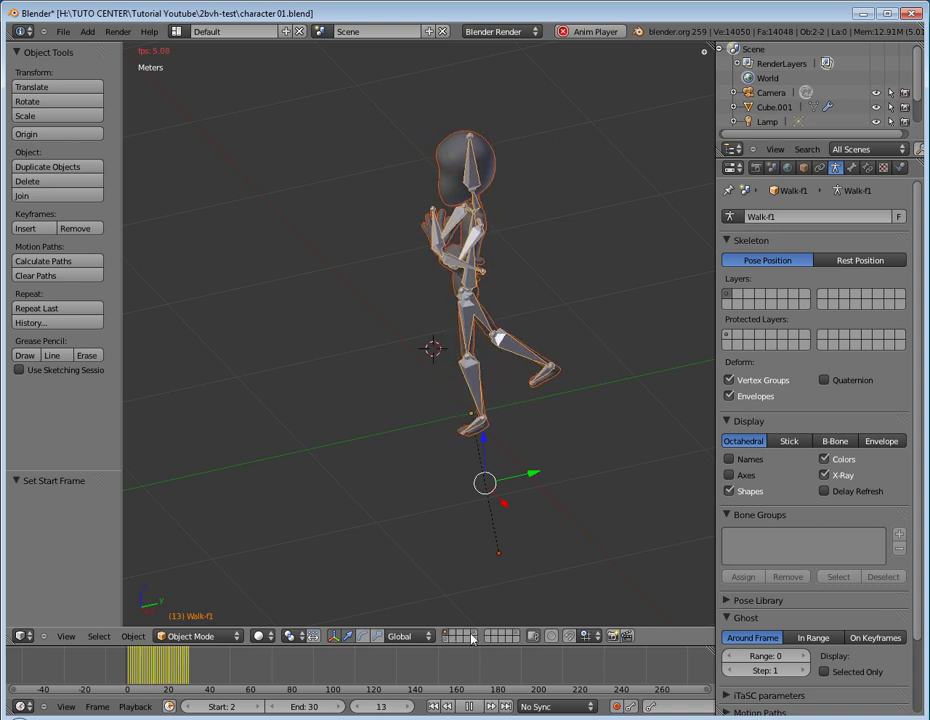
Step: Review the walk across scene layers, then stop playback and step back to frame 1
click(475, 637)
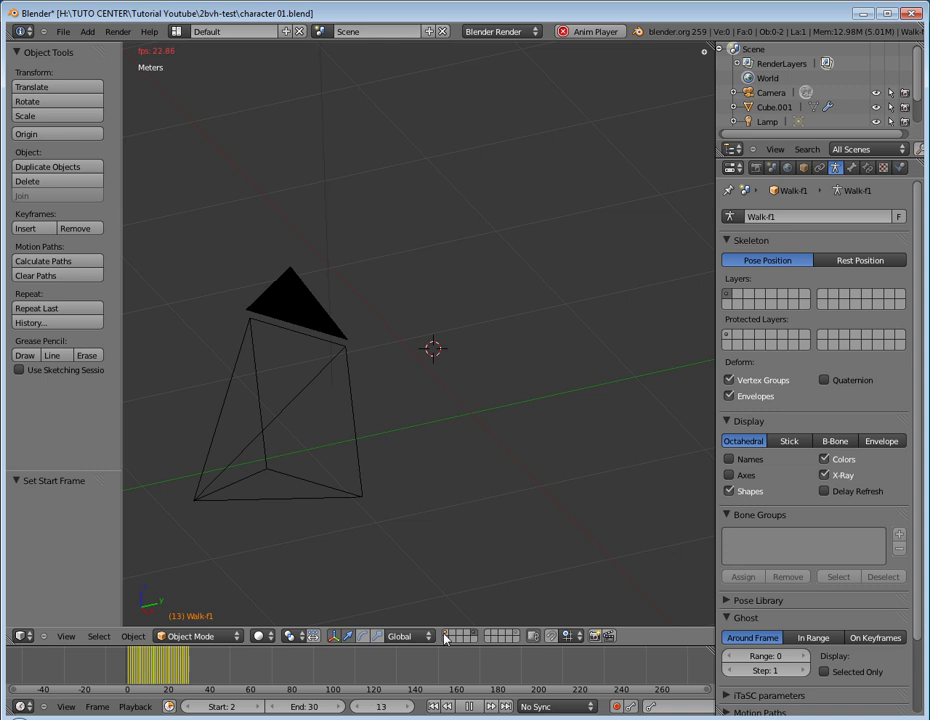
click(445, 637)
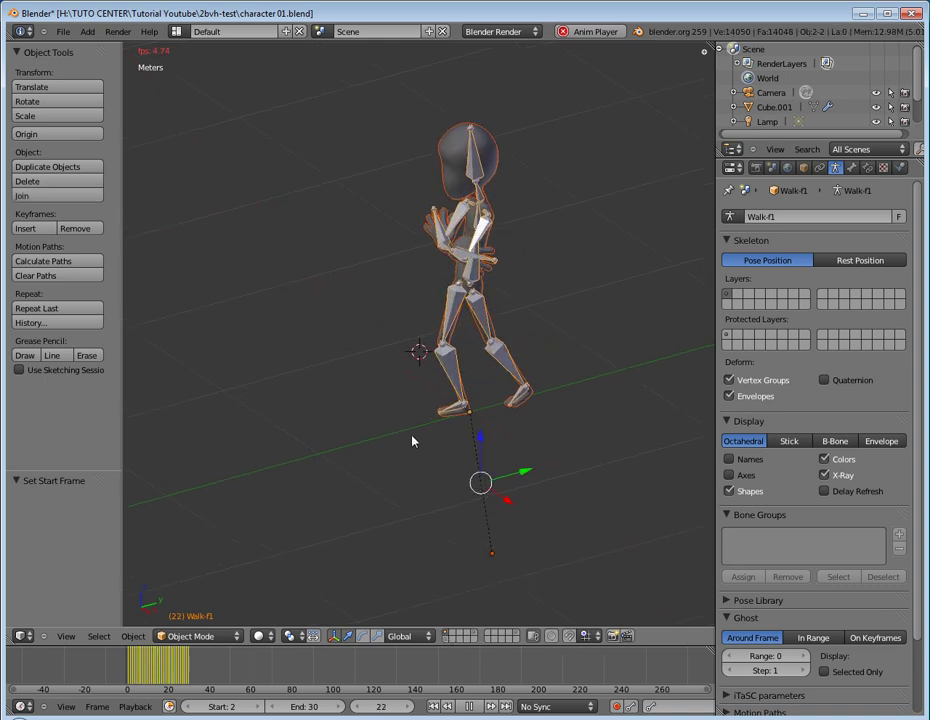
middle_drag(384, 392, 544, 390)
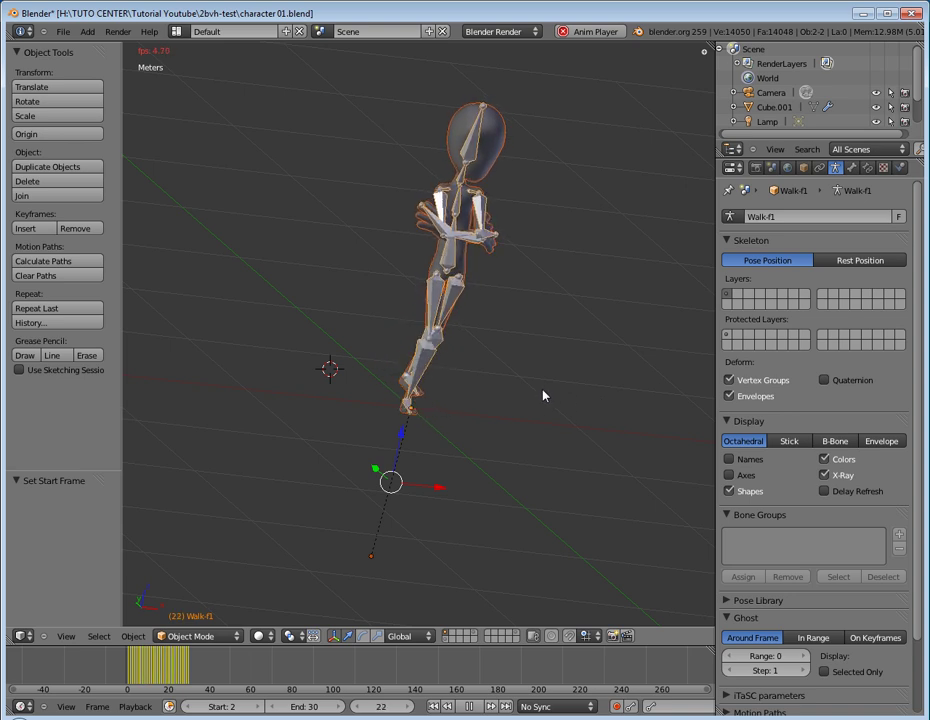
mouse_move(460, 377)
middle_down()
mouse_move(257, 379)
mouse_move(426, 360)
middle_up()
key(KP_1)
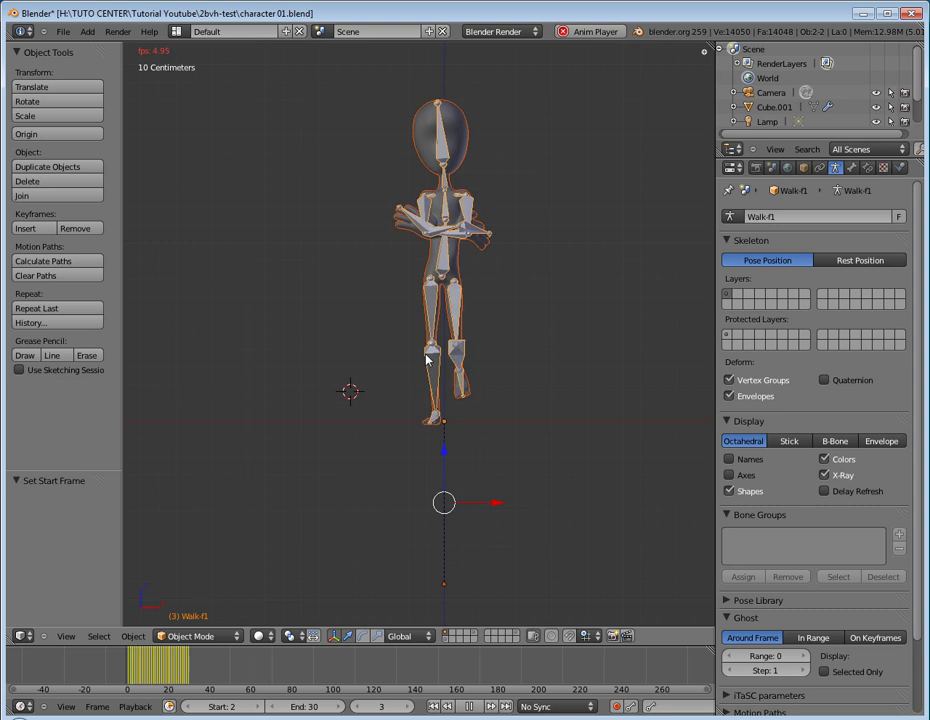
key(Escape)
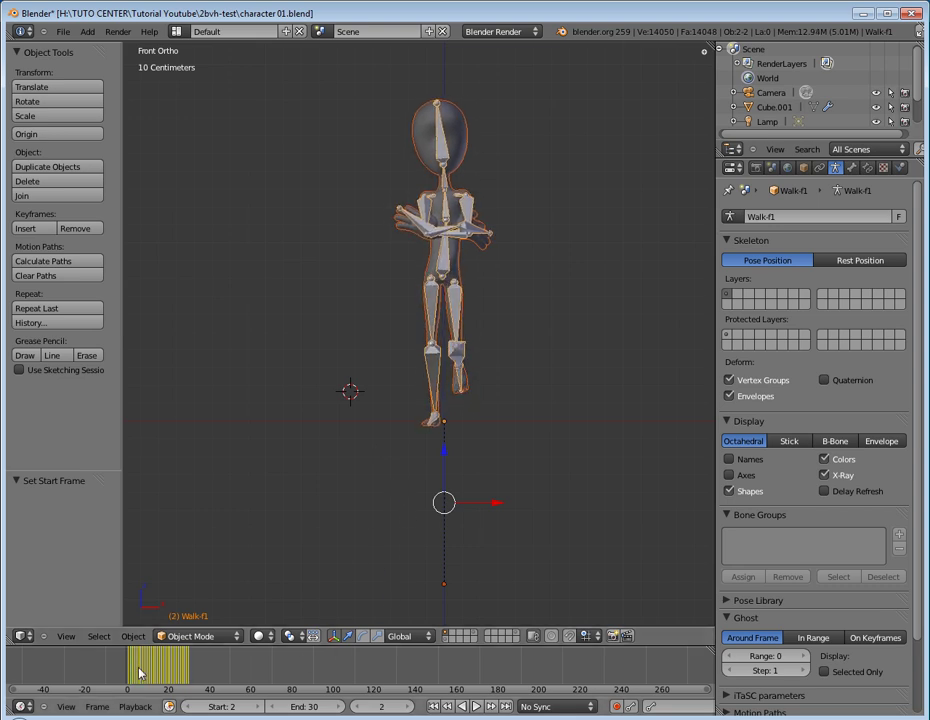
key(Left)
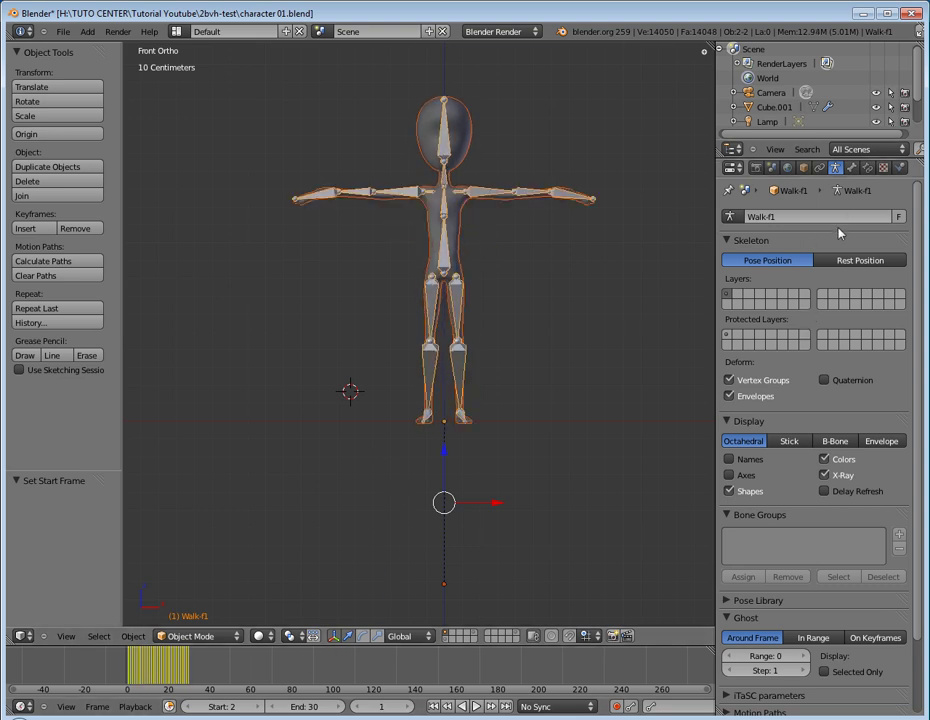
Step: Turn off the character mesh's Subsurf modifier in the viewport
right_click(465, 137)
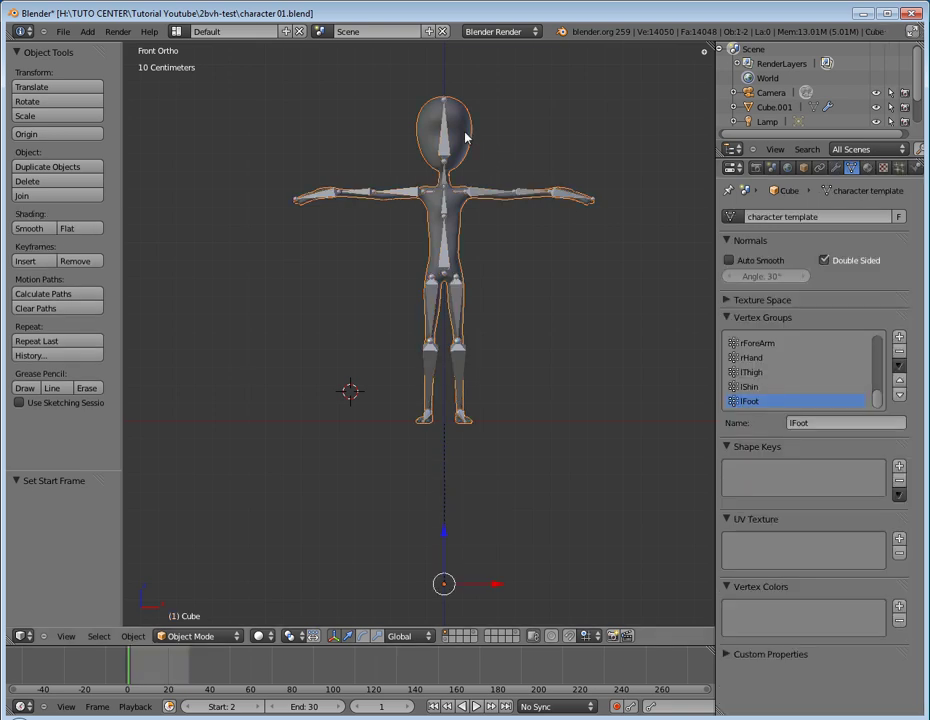
click(835, 167)
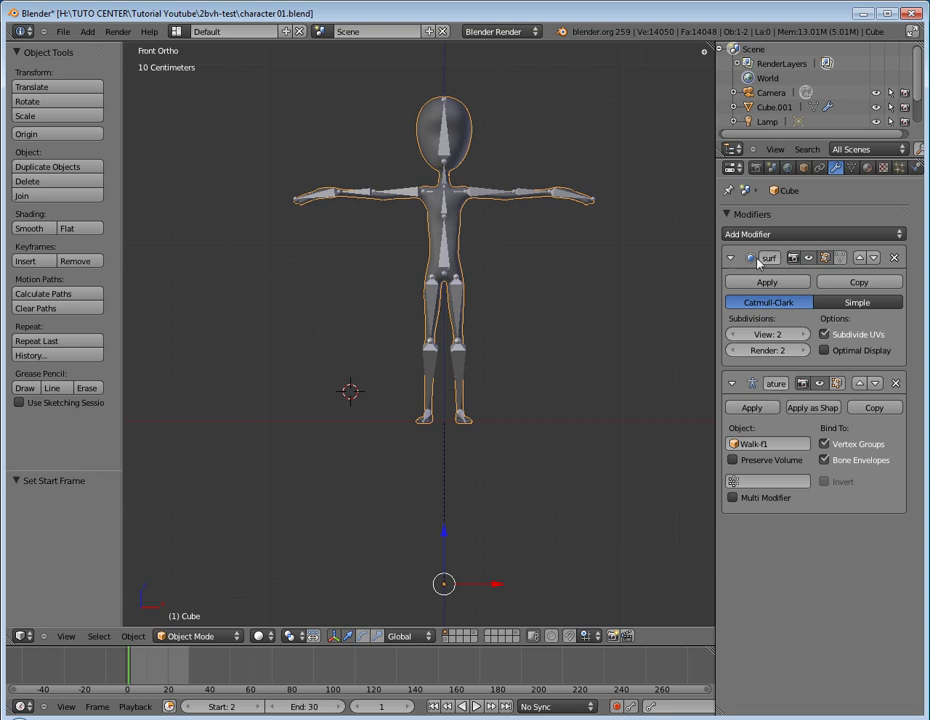
click(801, 259)
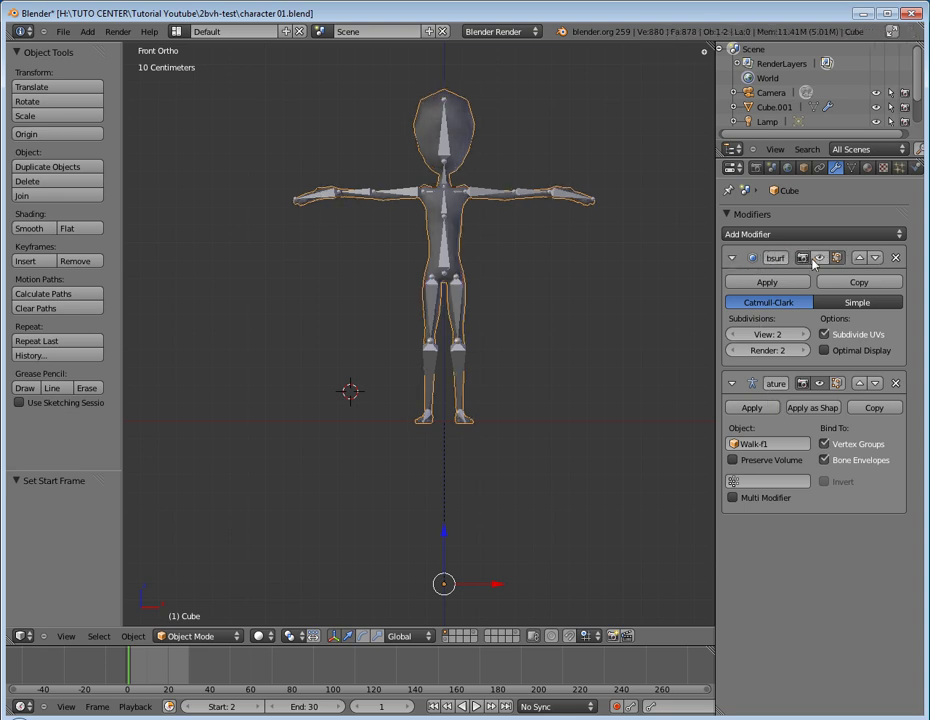
Step: Preview the walk animation, stop it, and bring up Blender's taskbar jump list
key(alt+a)
mouse_move(513, 262)
middle_down()
mouse_move(407, 311)
mouse_move(436, 332)
mouse_move(536, 295)
mouse_move(394, 328)
mouse_move(579, 268)
mouse_move(363, 311)
mouse_move(499, 271)
mouse_move(374, 303)
mouse_move(403, 297)
middle_up()
key(Escape)
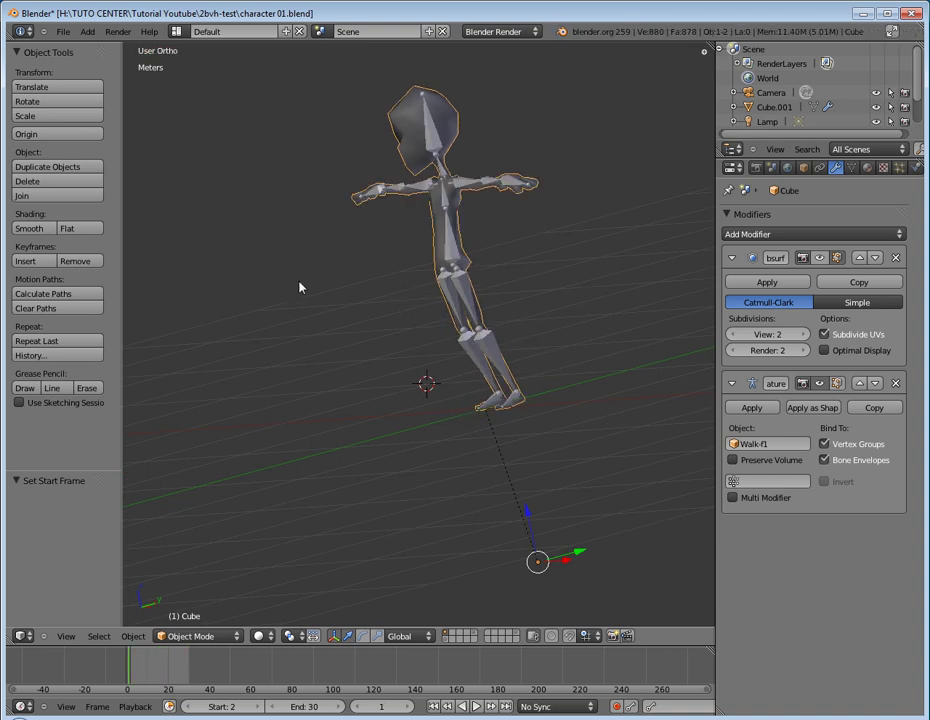
right_click(100, 719)
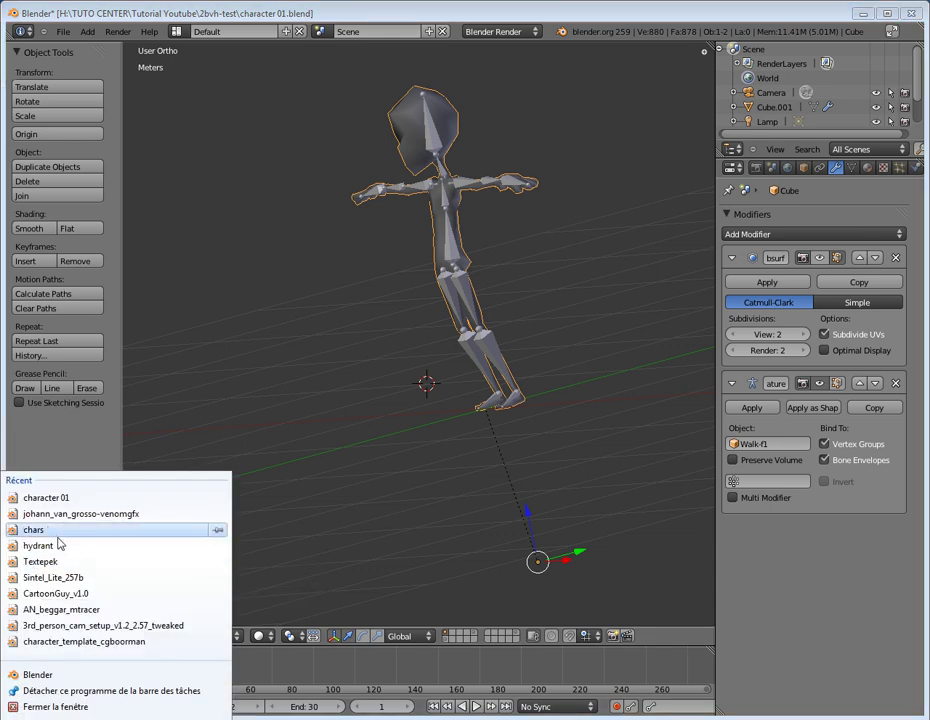
Step: Start a second Blender, delete its default cube, and begin a BVH import
click(59, 683)
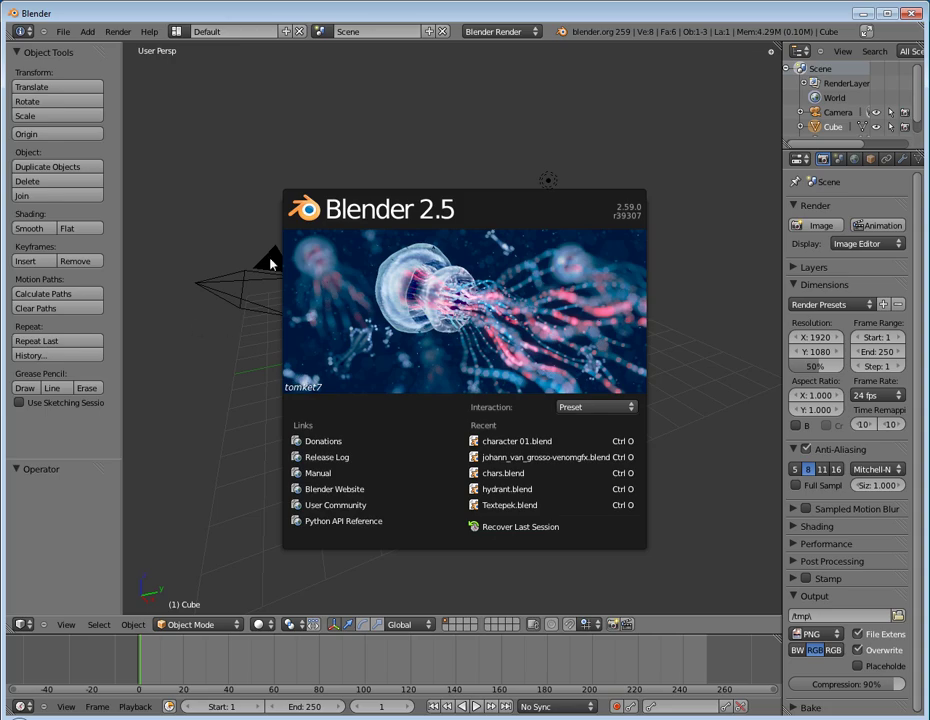
click(250, 206)
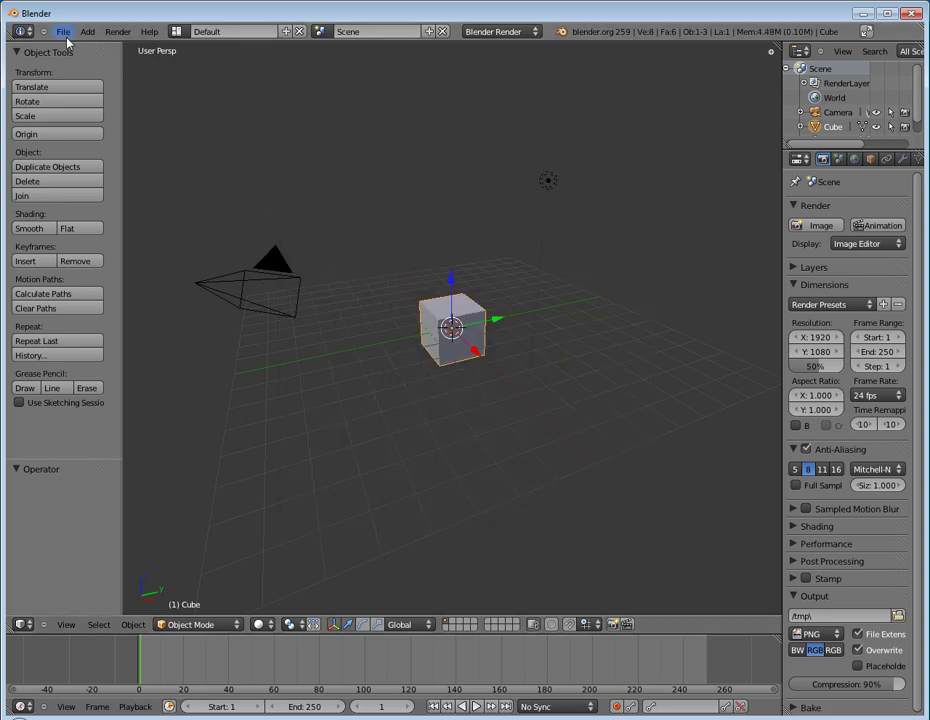
key(x)
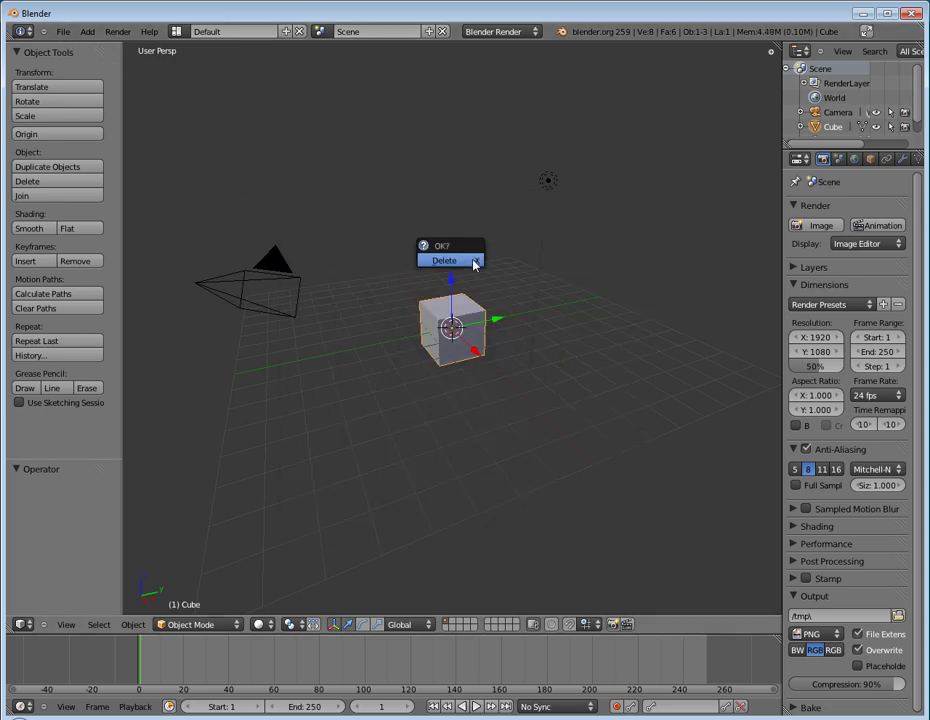
click(462, 258)
click(64, 36)
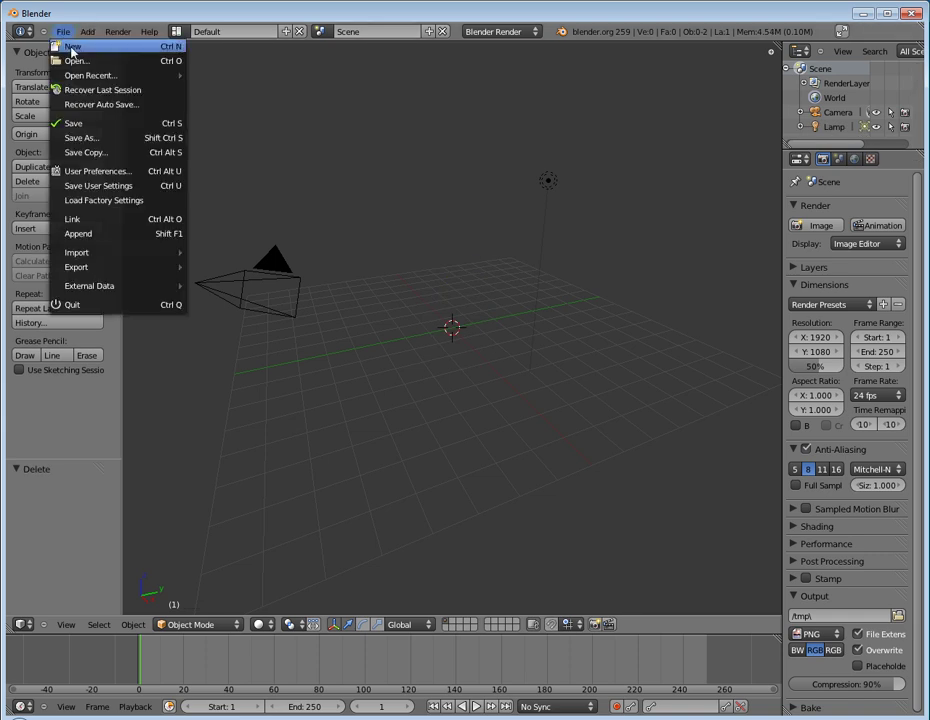
mouse_move(116, 253)
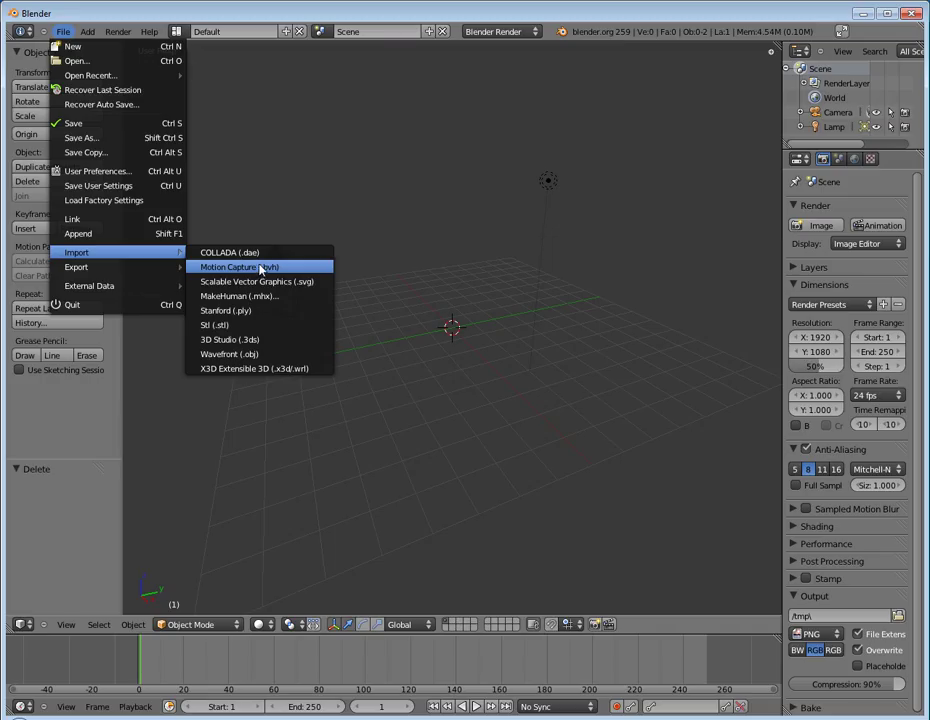
click(262, 270)
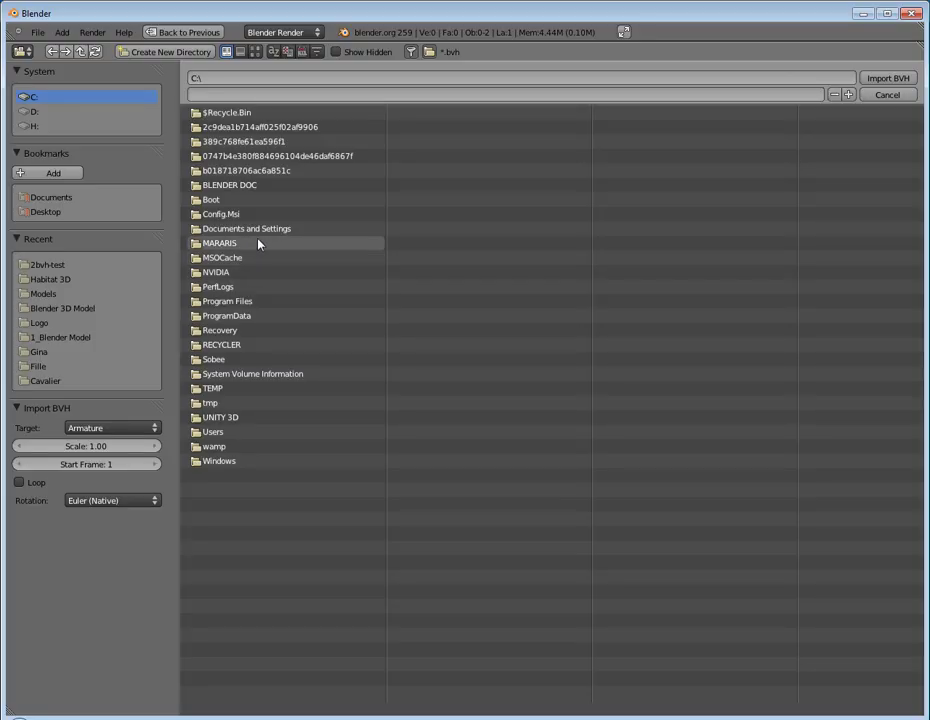
Step: Import Idle-f1.bvh from the D: drive's 2bvh-test folder and orbit to inspect it
click(38, 112)
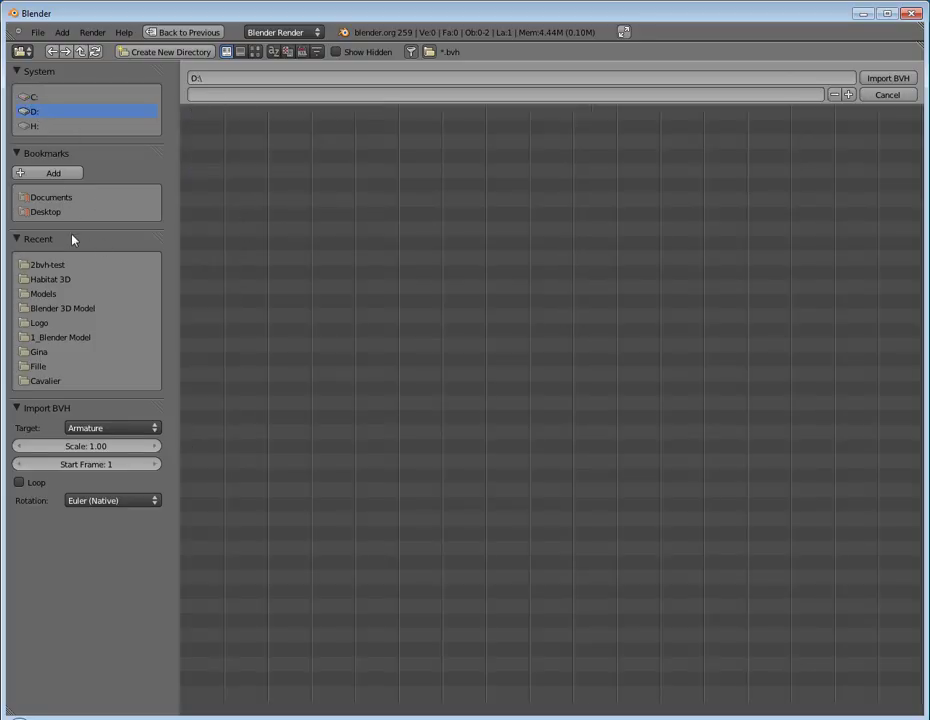
click(64, 265)
click(225, 128)
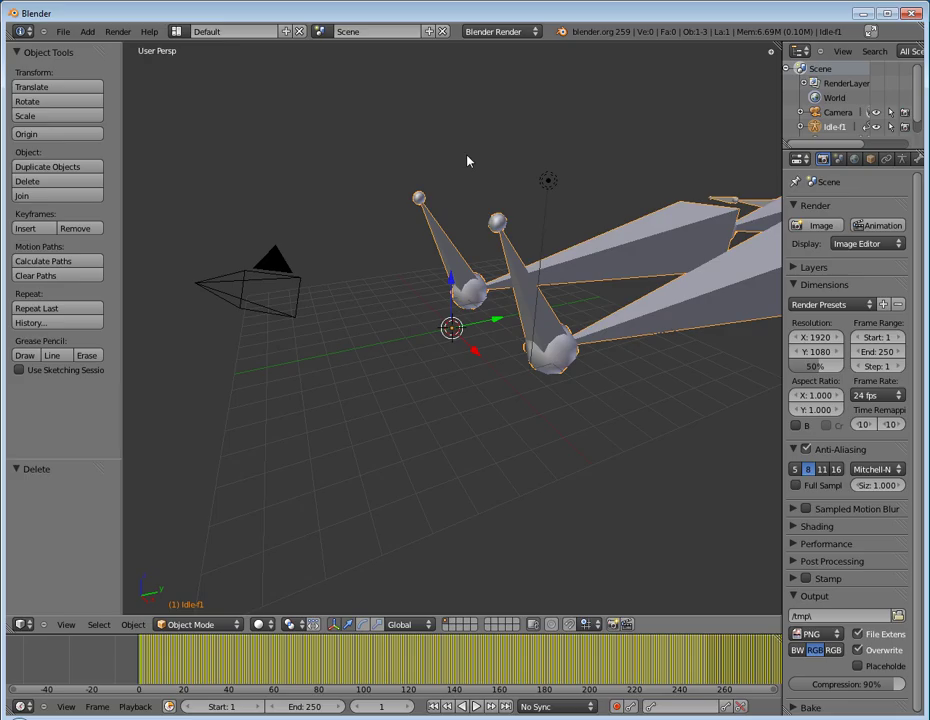
middle_drag(447, 197, 473, 375)
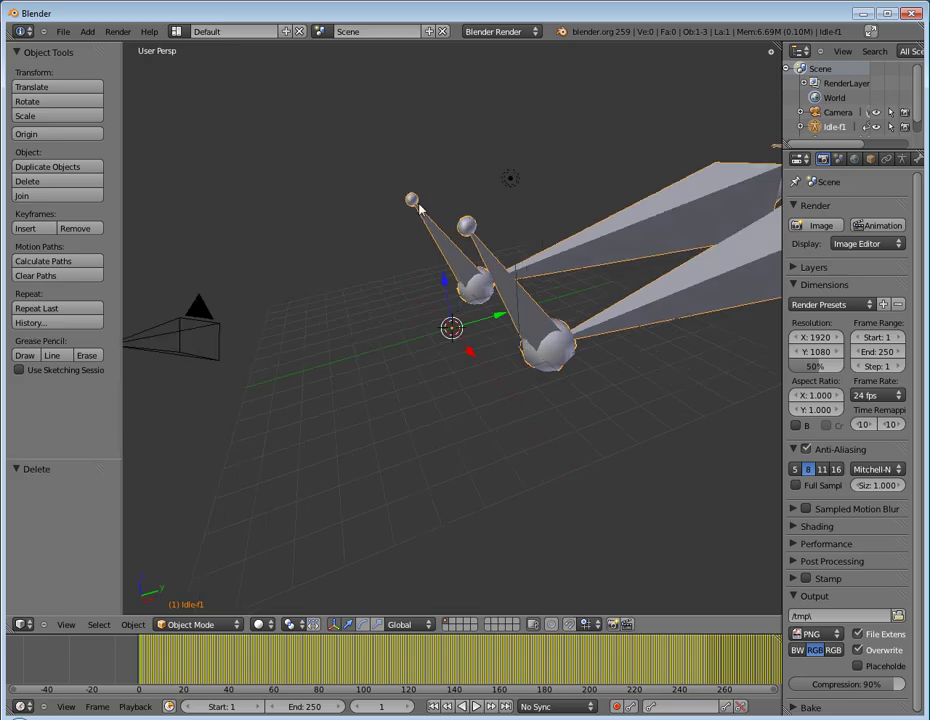
click(64, 31)
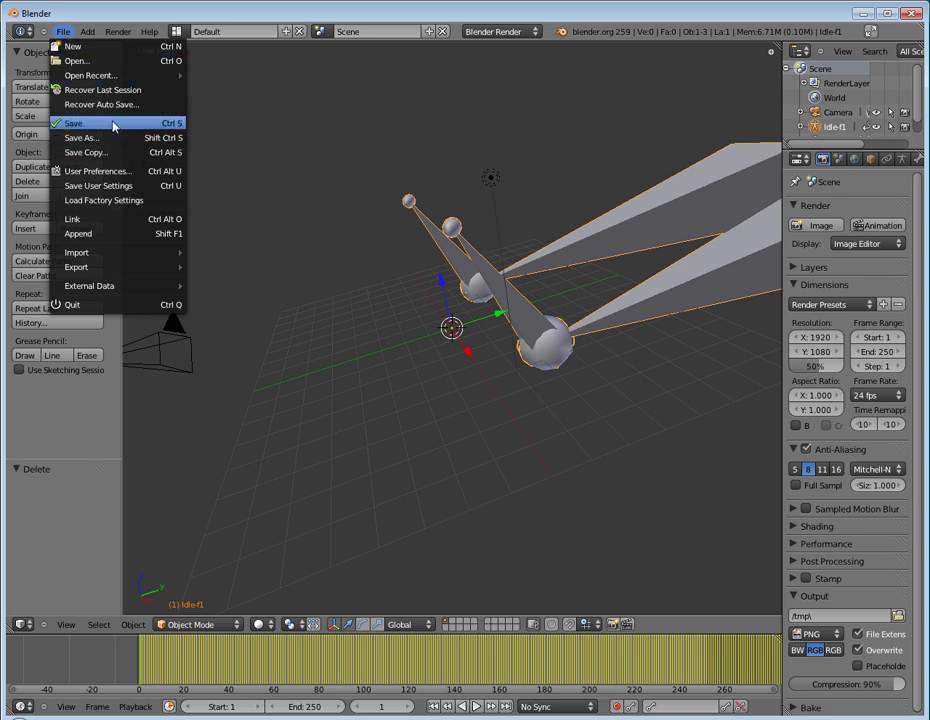
Step: Stand the Idle-f1 armature upright with a -90° X rotation, then open Save As
scroll(373, 139, down, 2)
scroll(373, 139, down, 2)
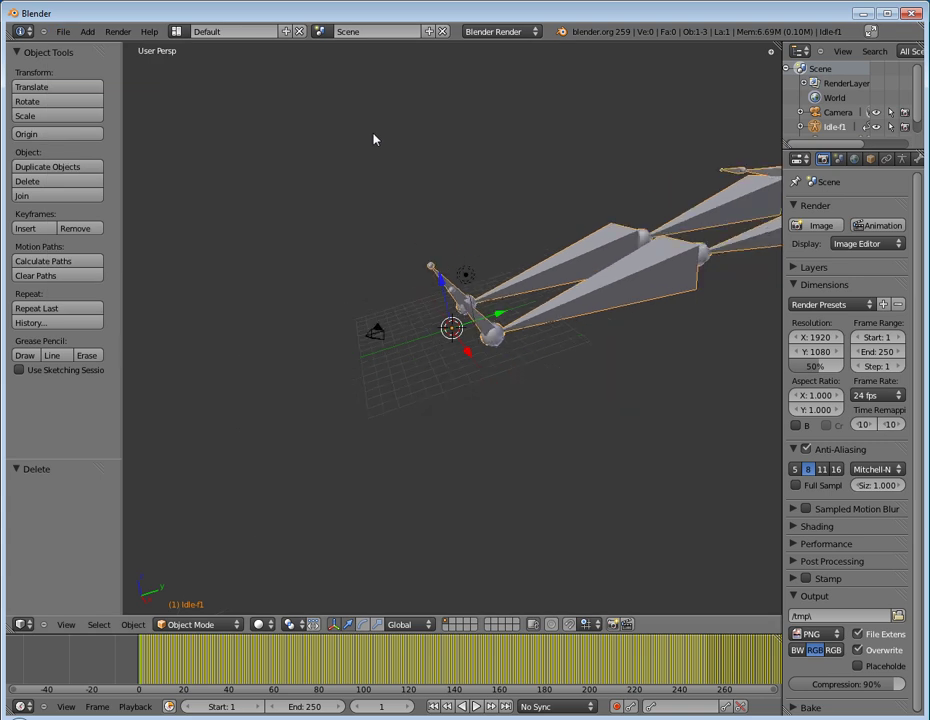
key(KP_1)
key(KP_3)
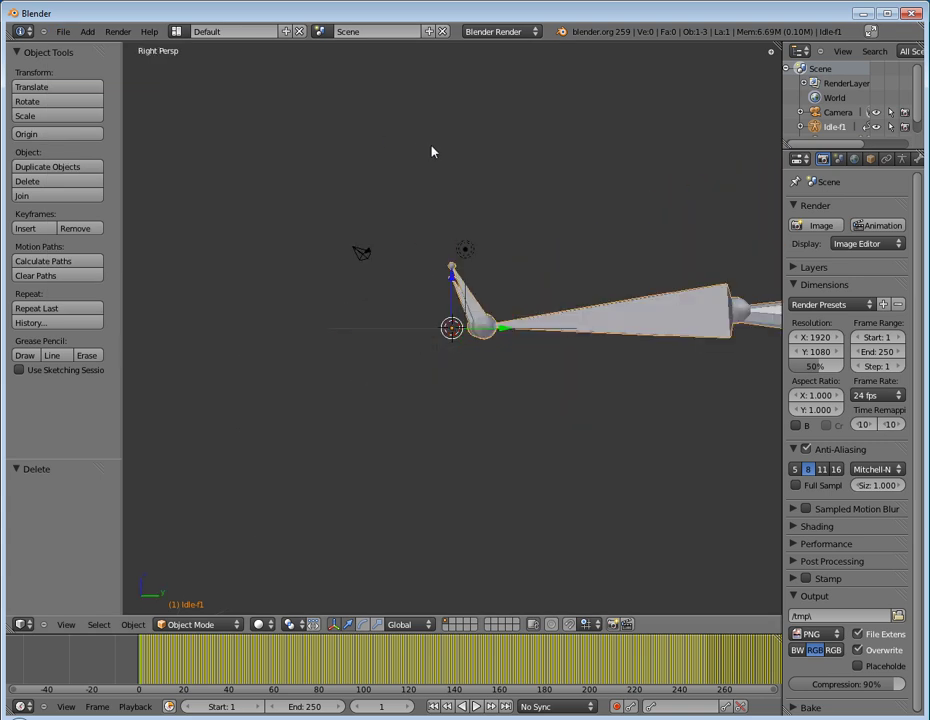
mouse_move(432, 152)
middle_down()
mouse_move(492, 166)
mouse_move(623, 235)
mouse_move(648, 264)
middle_up()
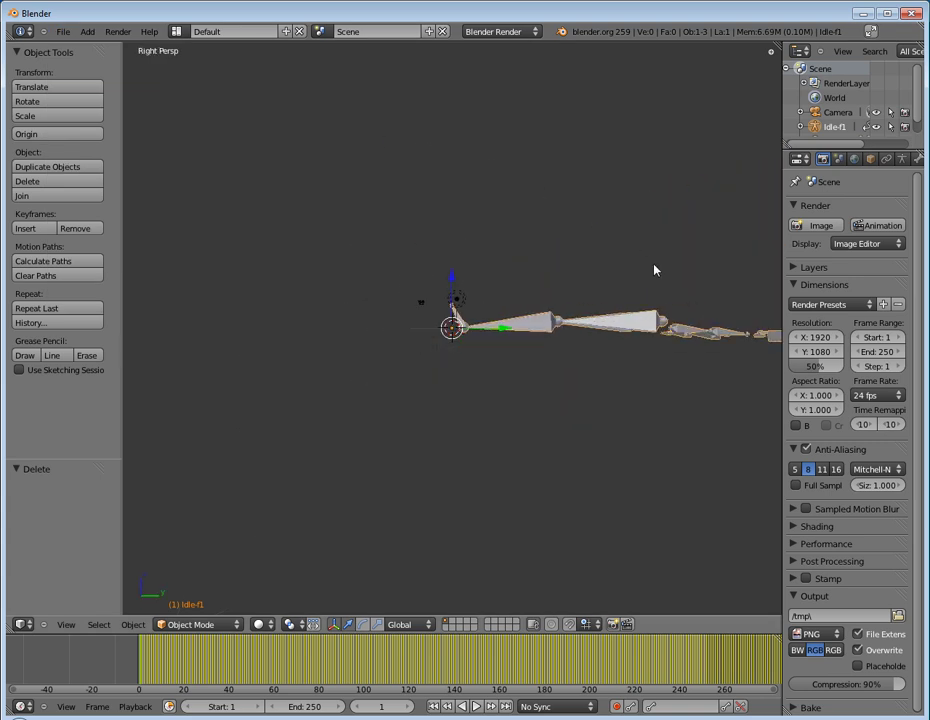
text(r)
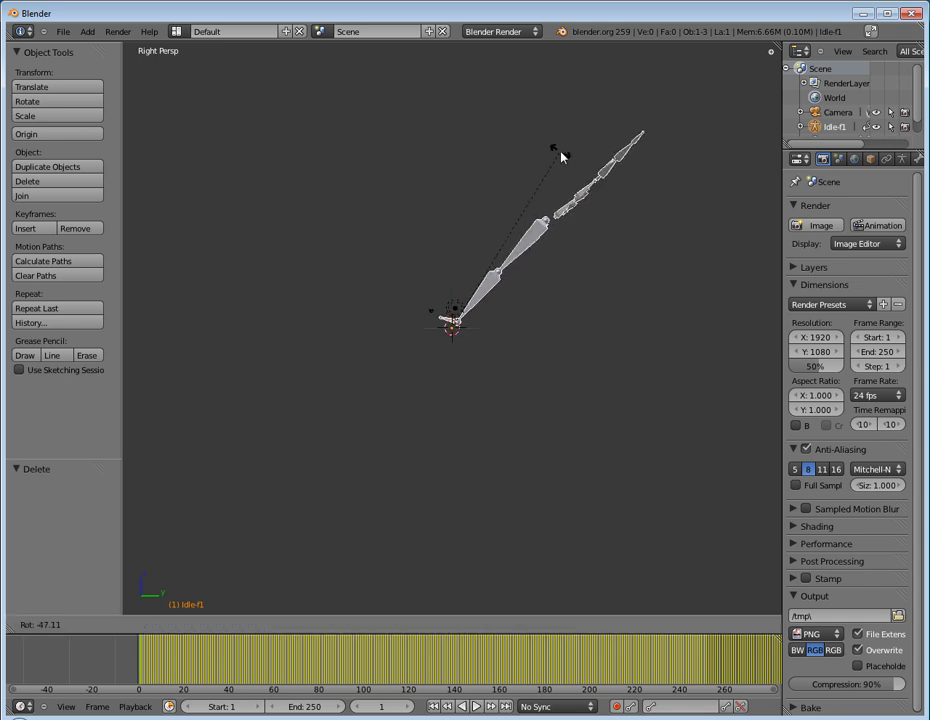
text(90)
key(Return)
key(ctrl+z)
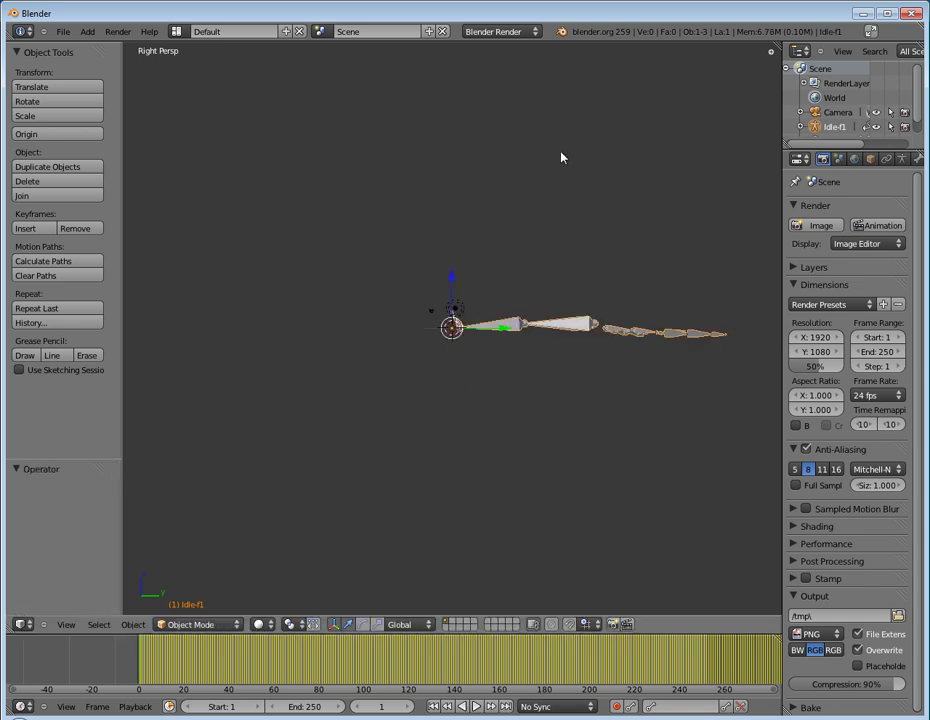
text(r-)
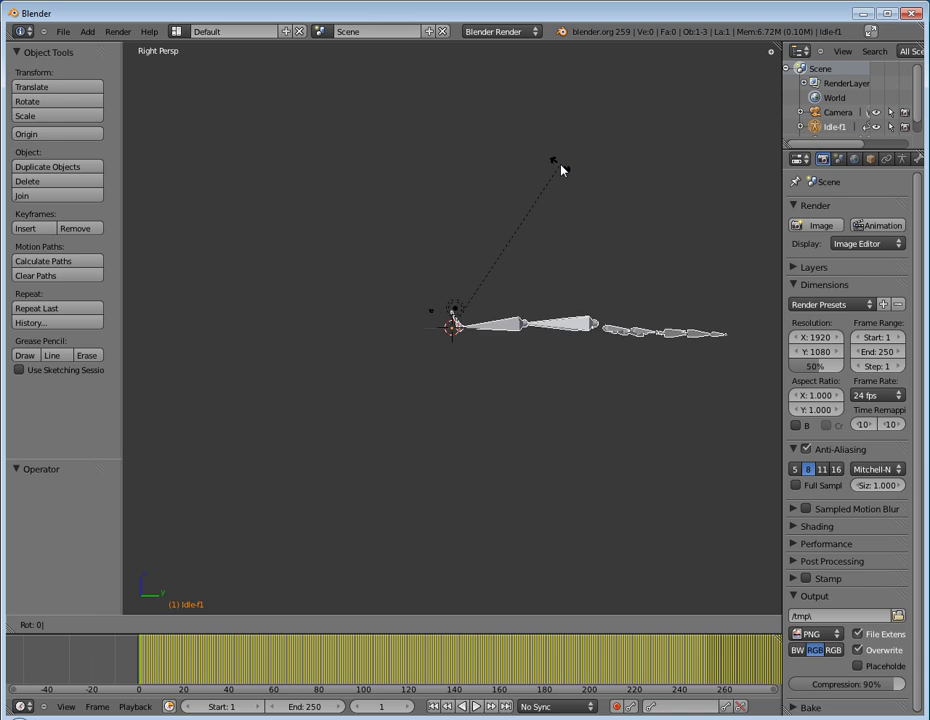
text(90)
key(Return)
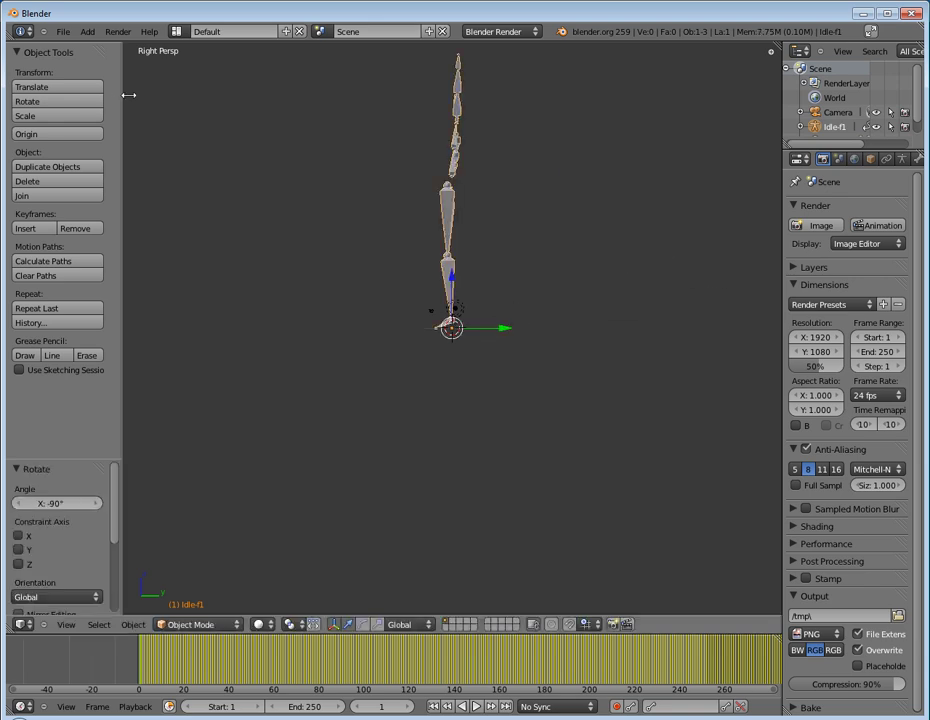
key(ctrl+s)
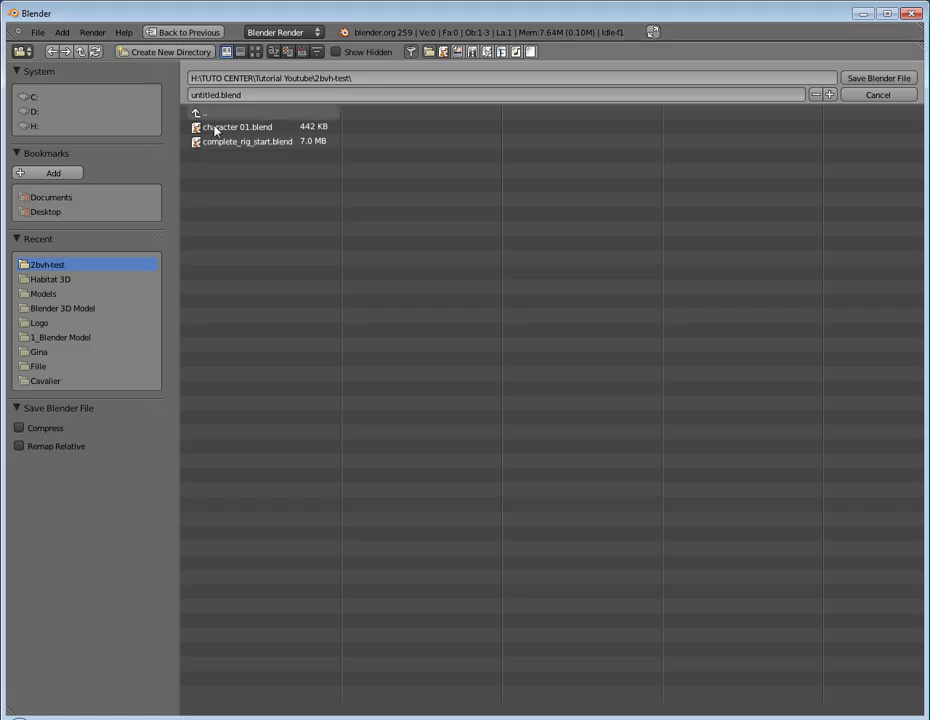
Step: Save the scene as 001.blend in 2bvh-test and close that Blender window
click(269, 95)
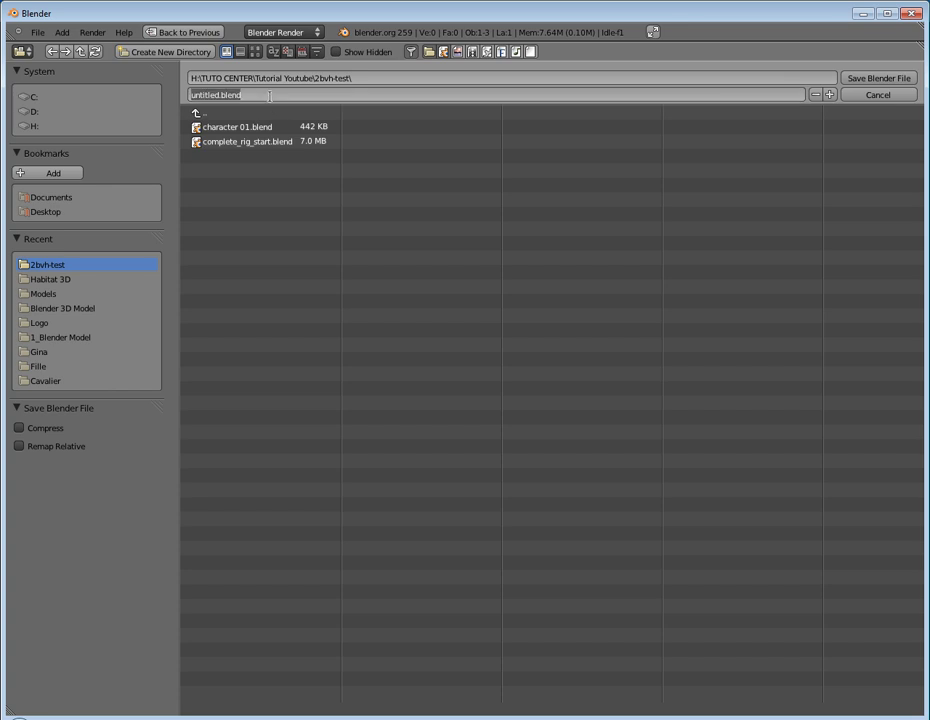
key(BackSpace)
text(001)
key(Return)
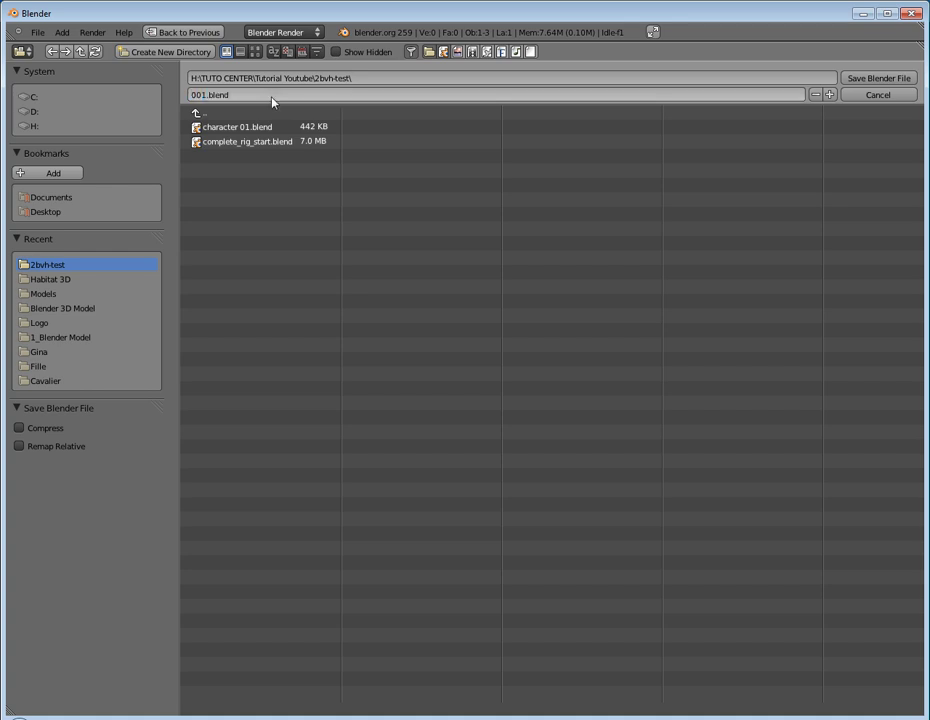
click(878, 78)
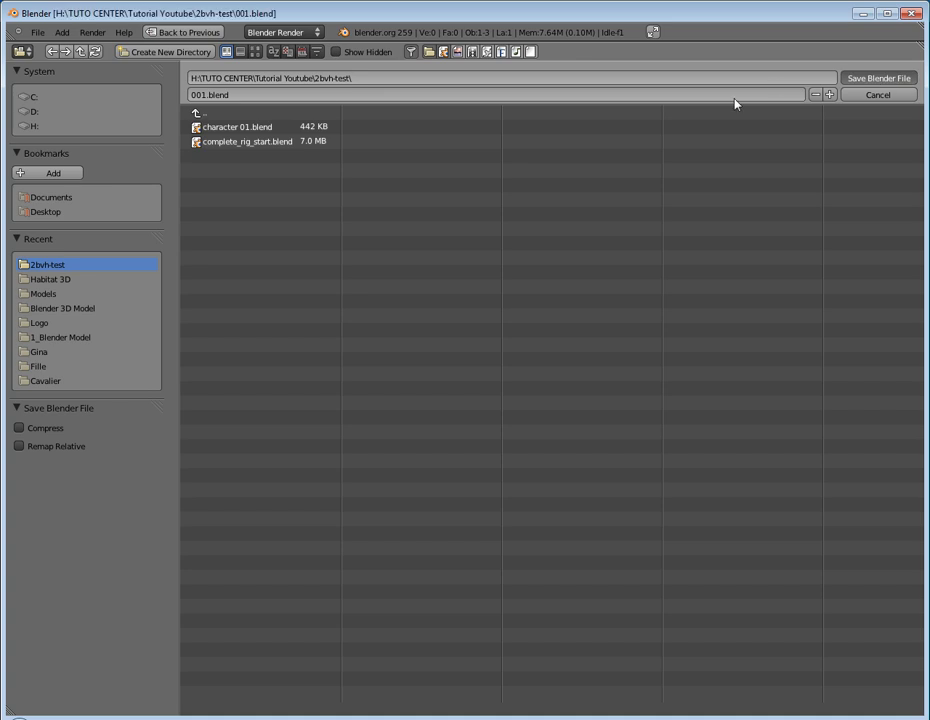
click(910, 13)
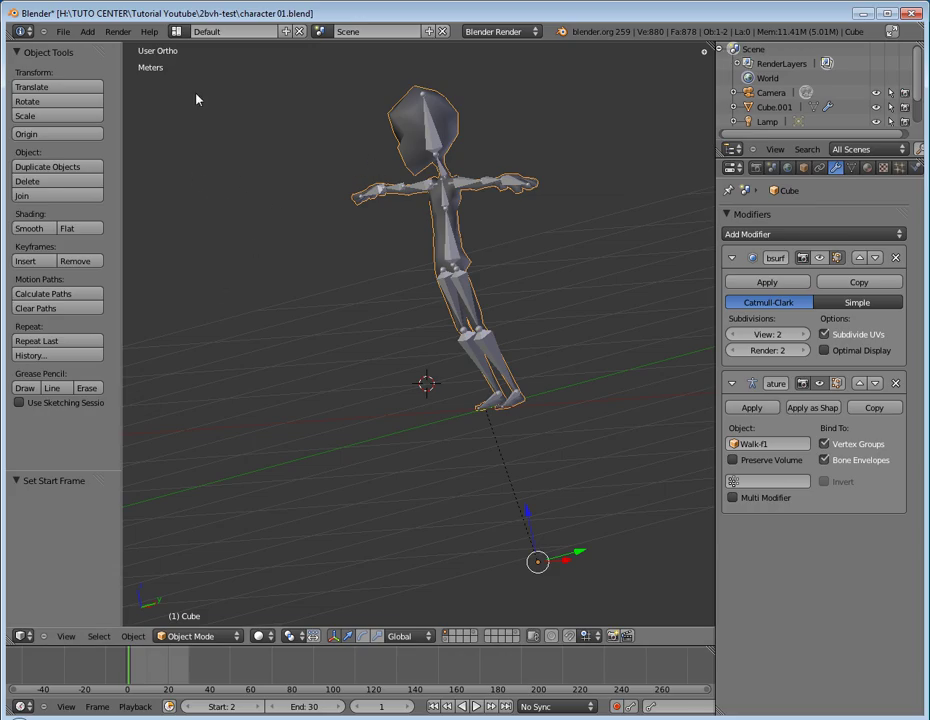
Step: Append the Idle-f1 action from 001.blend's Action folder in 2bvh-test into the character file
click(58, 32)
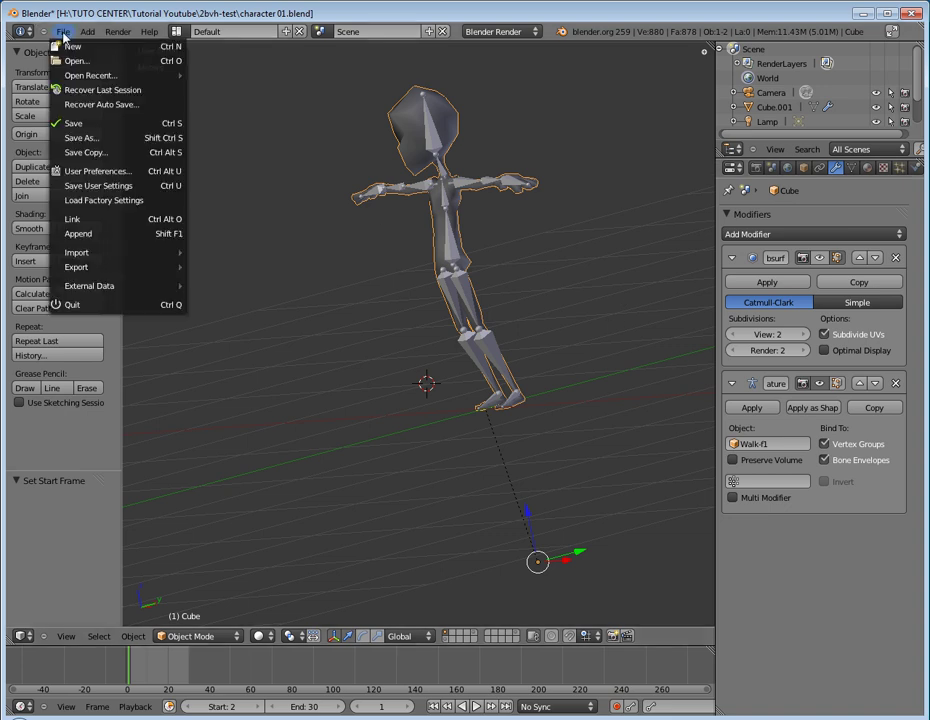
click(159, 236)
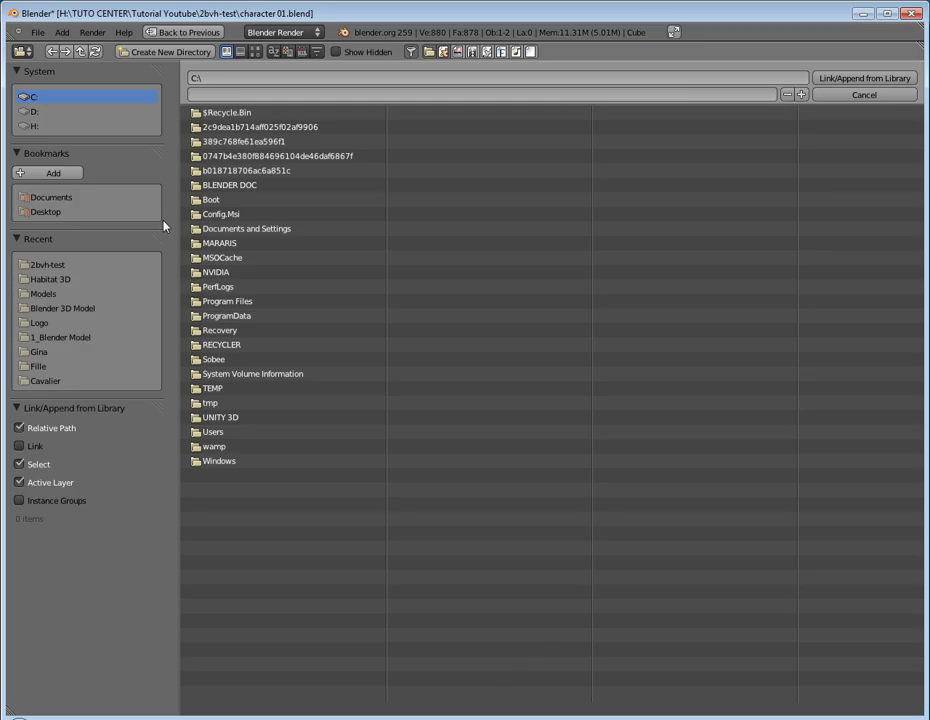
click(55, 266)
click(214, 128)
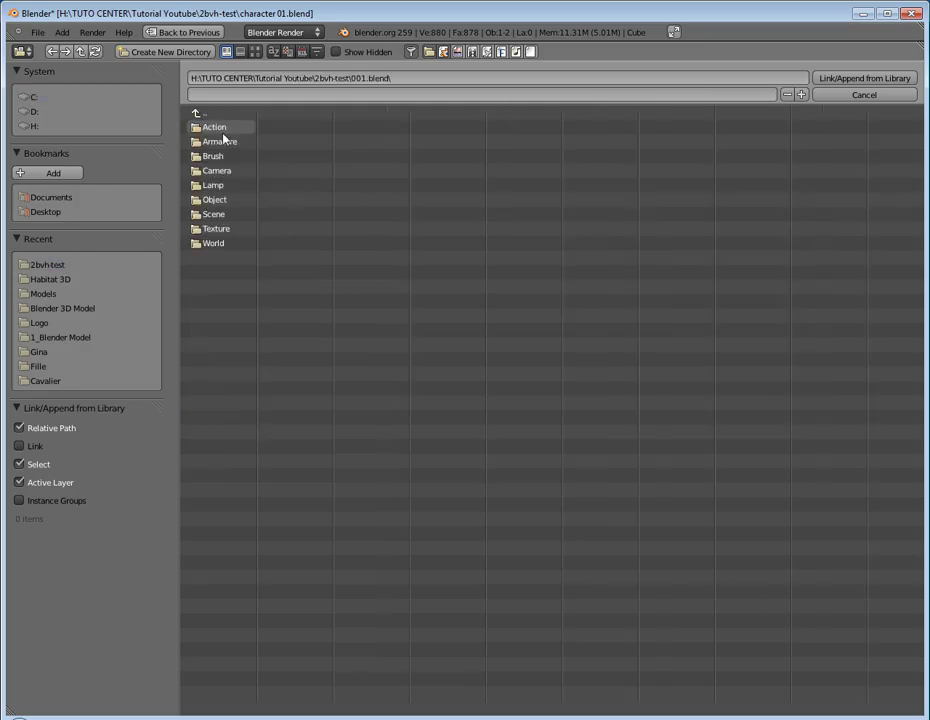
click(214, 128)
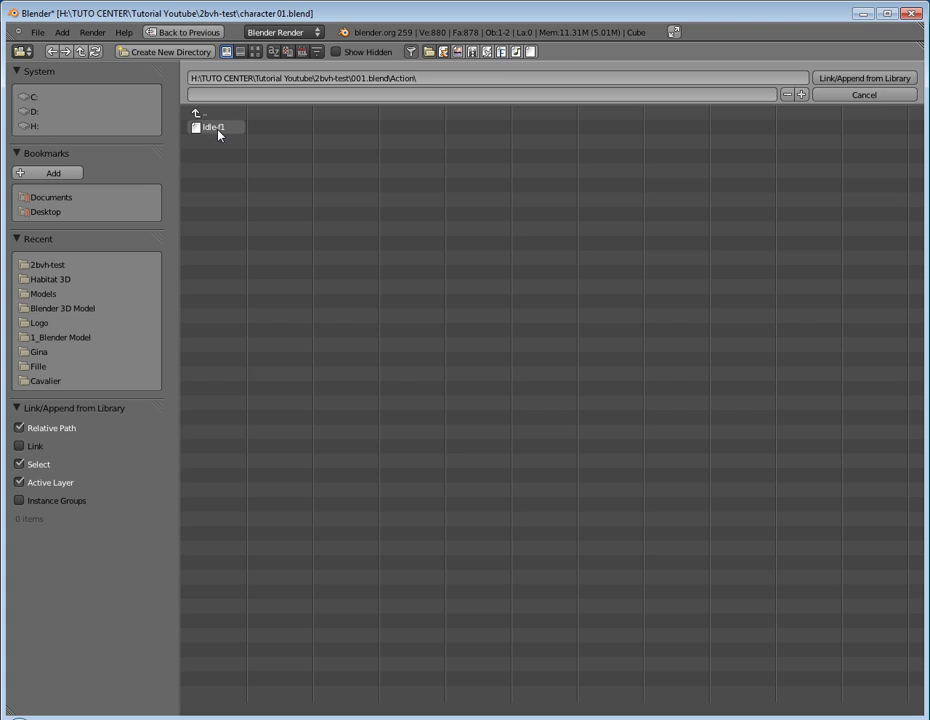
click(215, 129)
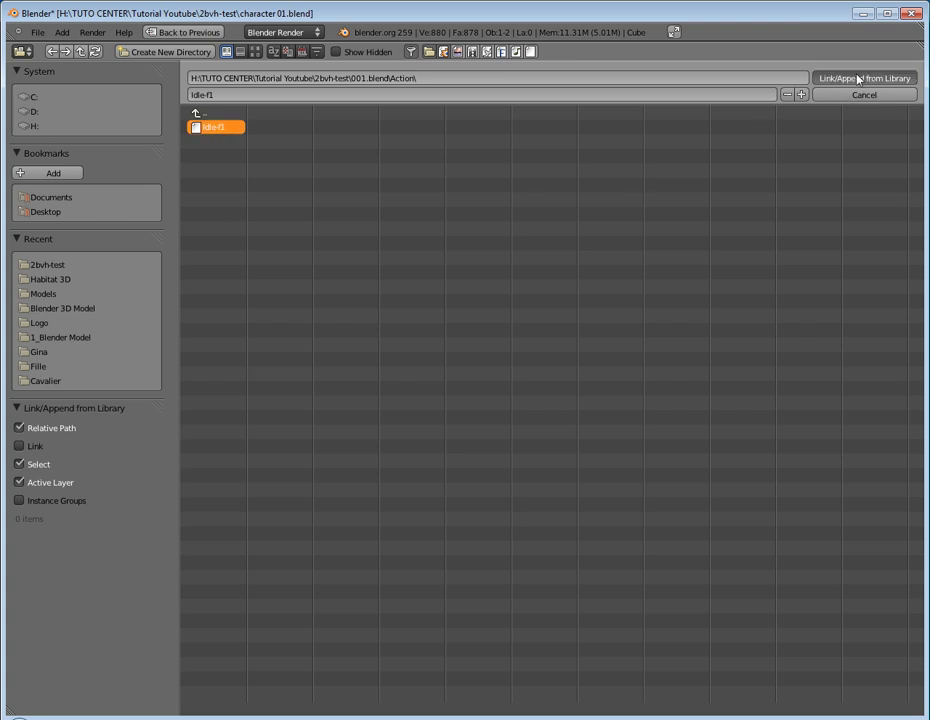
click(862, 78)
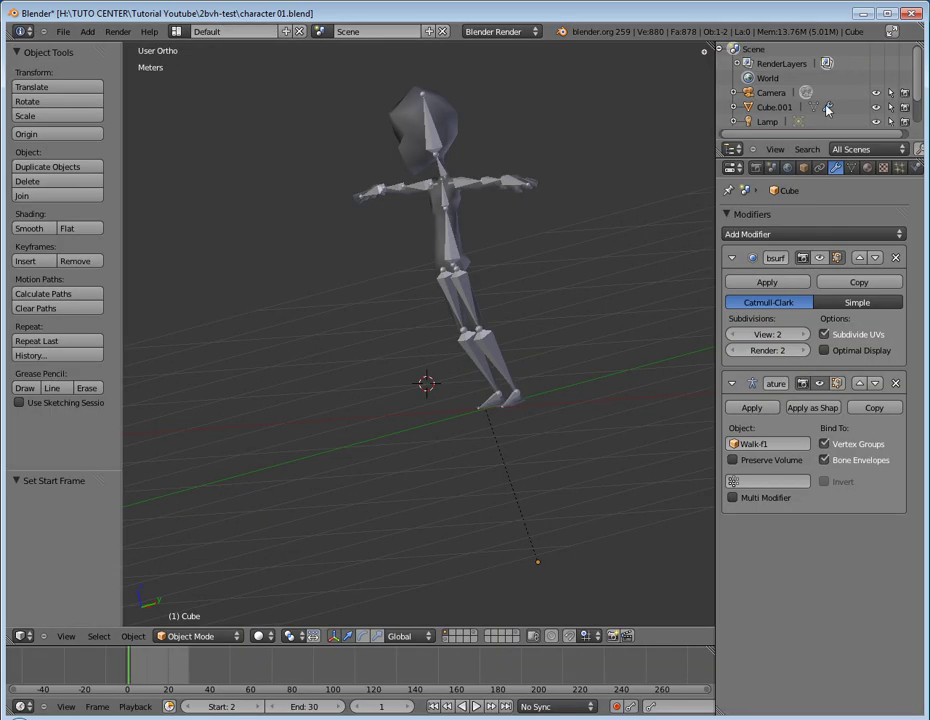
Step: Switch the screen layout to Animation and drag the editor border to resize it
click(176, 31)
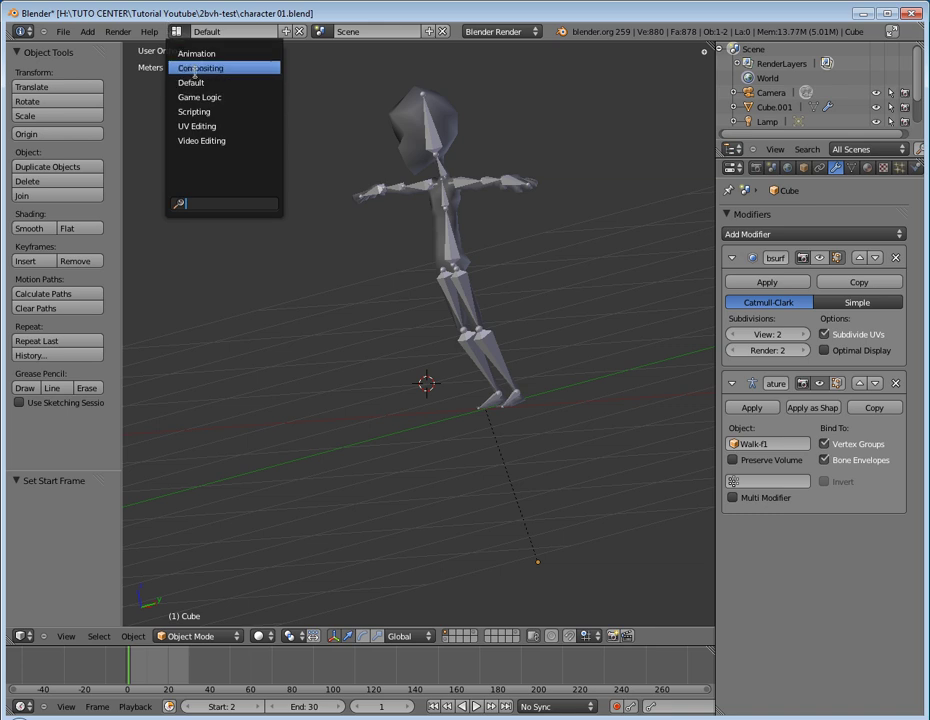
click(198, 53)
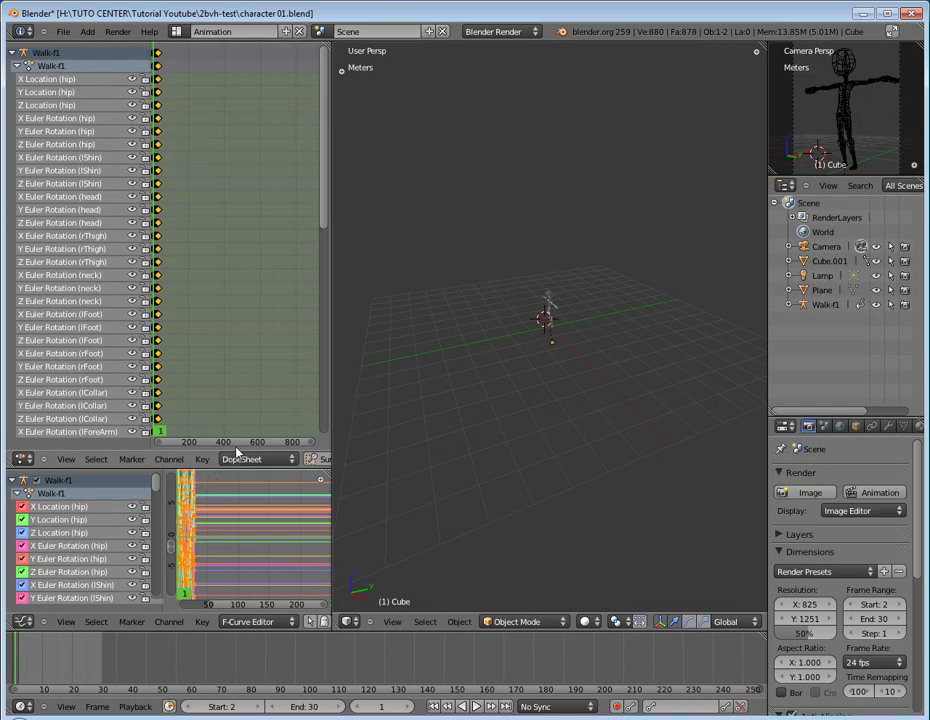
middle_drag(243, 452, 14, 482)
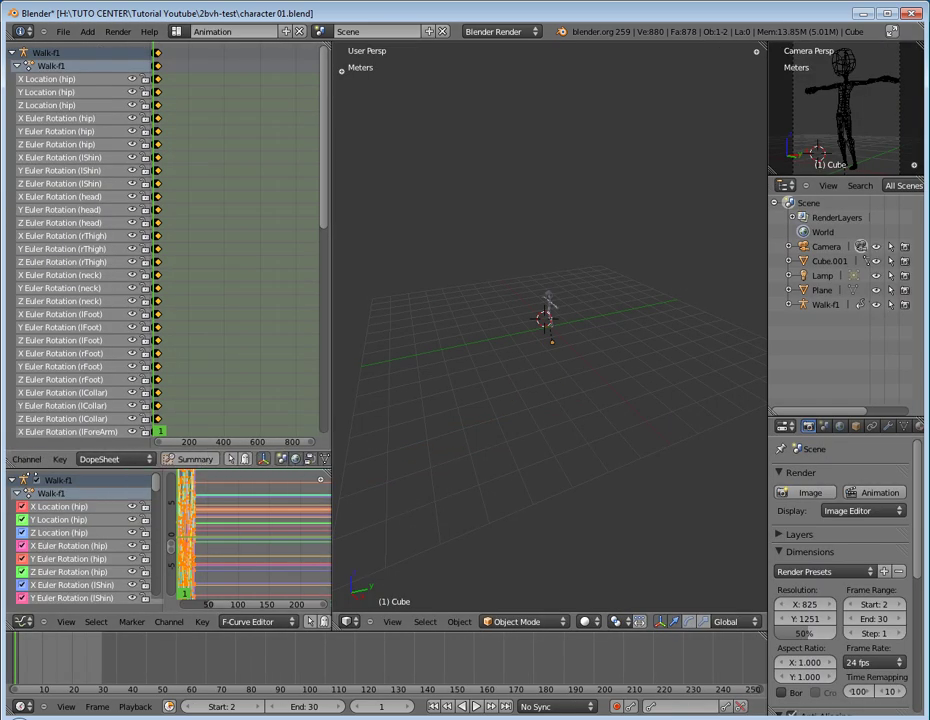
scroll(170, 458, down, 4)
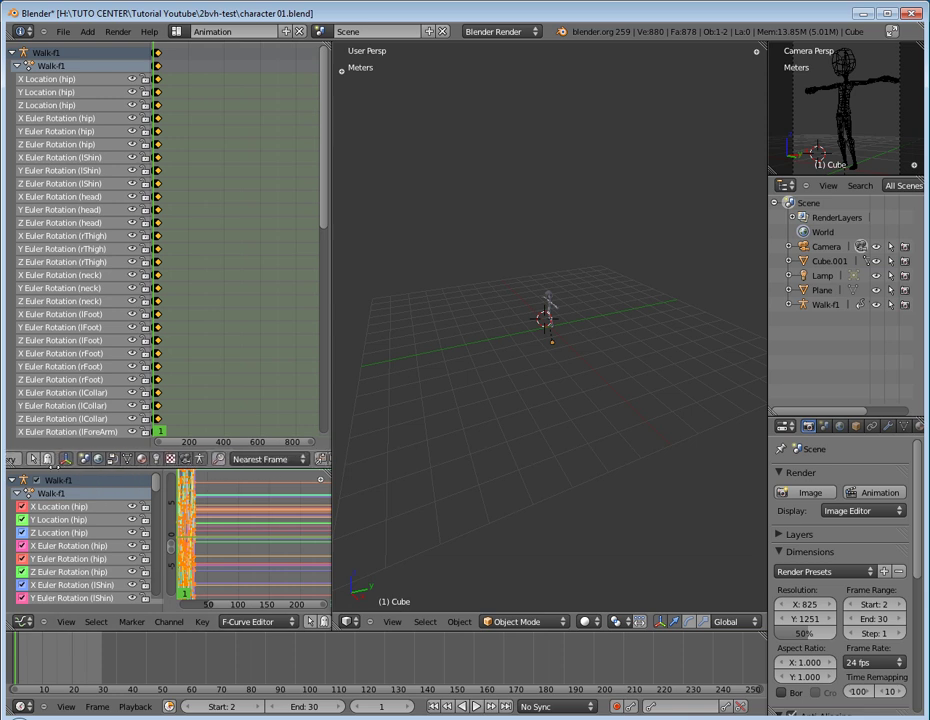
click(215, 460)
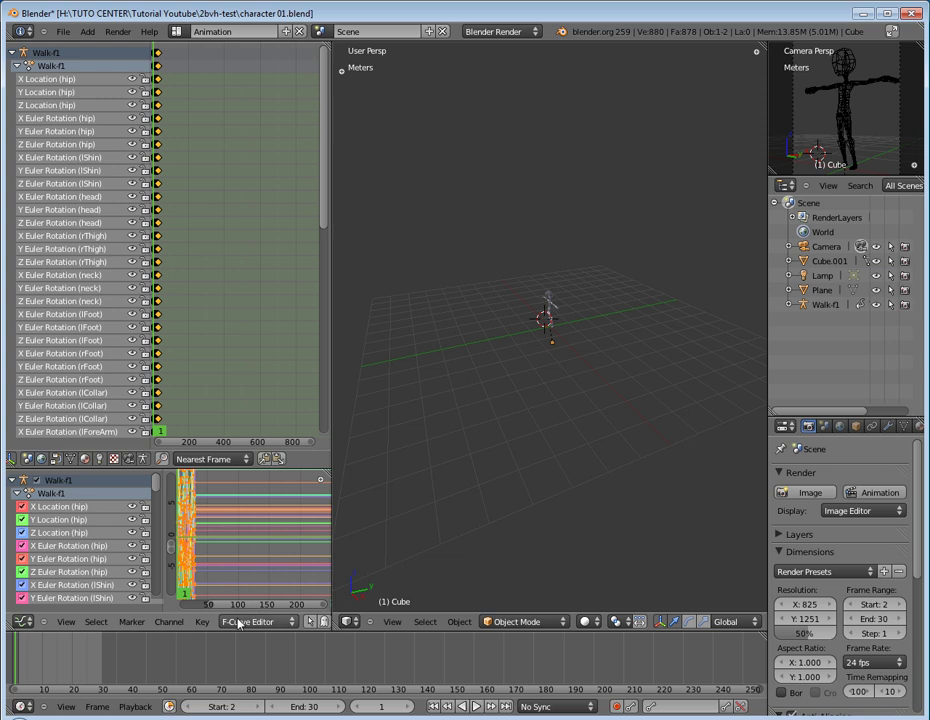
scroll(193, 622, down, 3)
scroll(100, 622, down, 3)
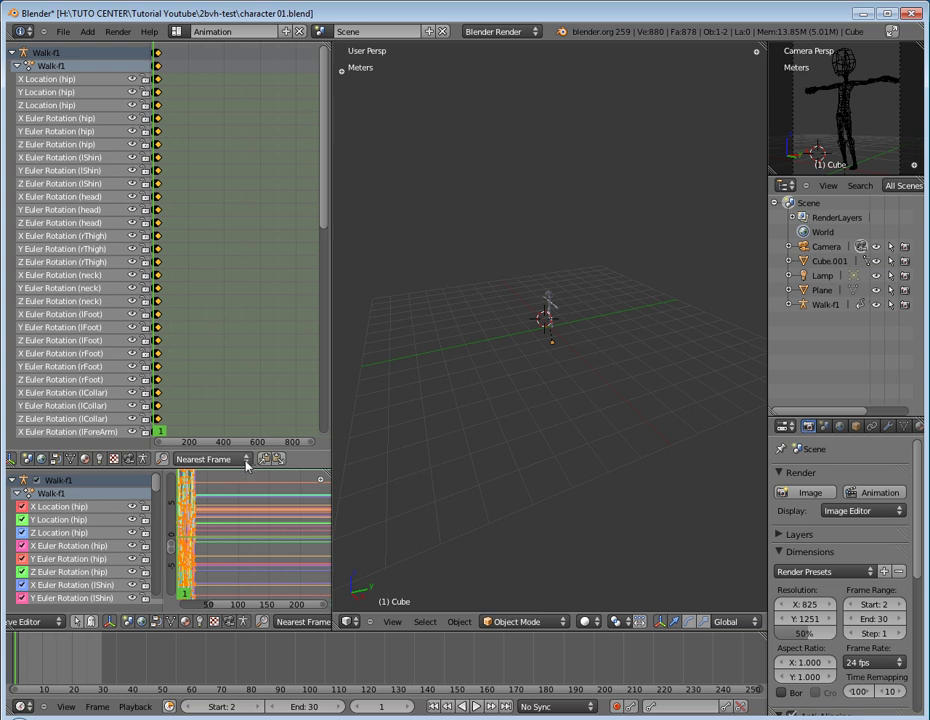
scroll(245, 459, up, 5)
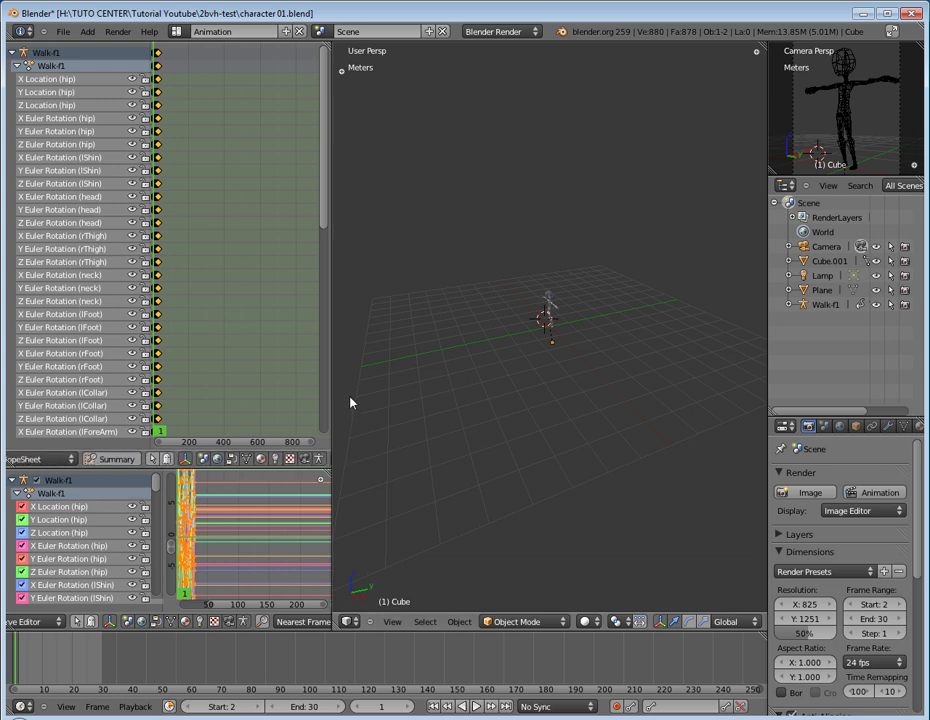
Step: Widen the animation editors beside the 3D view and select the Walk-f1 armature
drag(333, 386, 475, 377)
scroll(96, 210, down, 1)
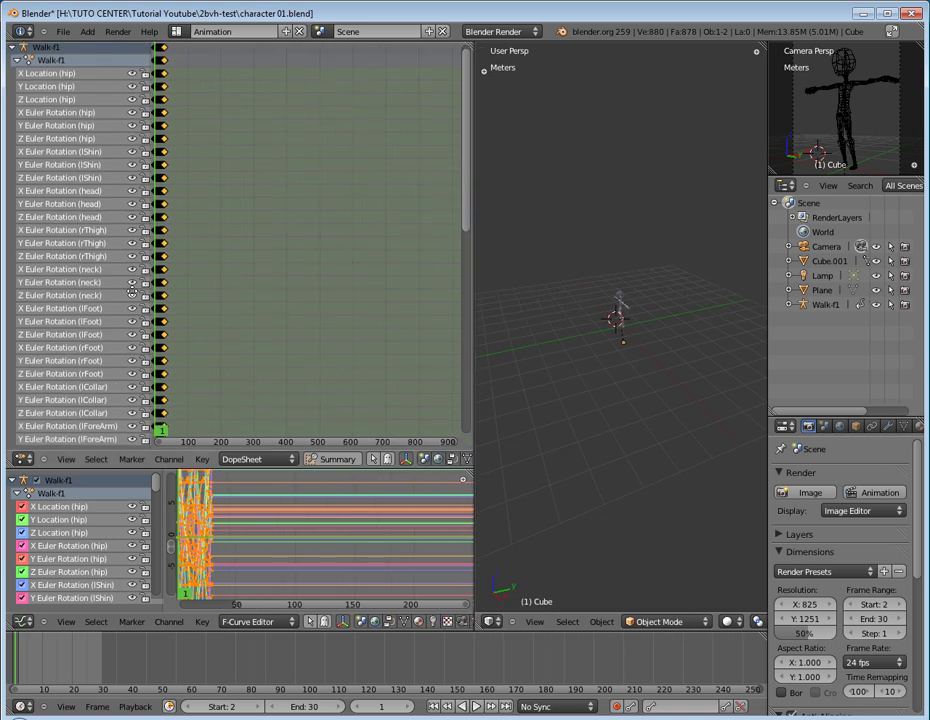
scroll(130, 212, down, 1)
scroll(130, 212, down, 1)
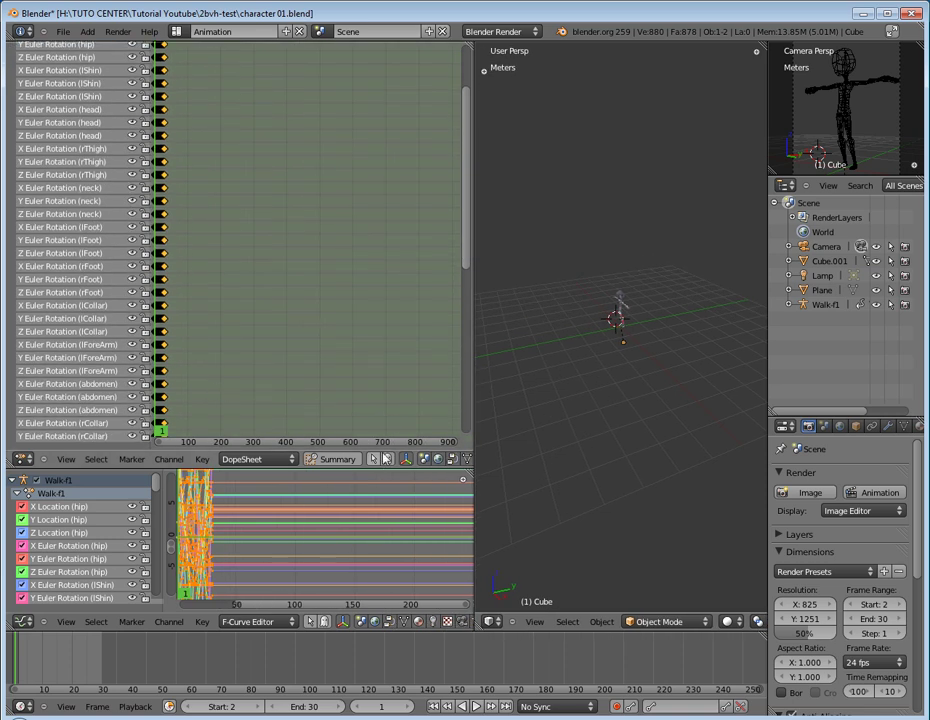
click(552, 297)
right_click(622, 307)
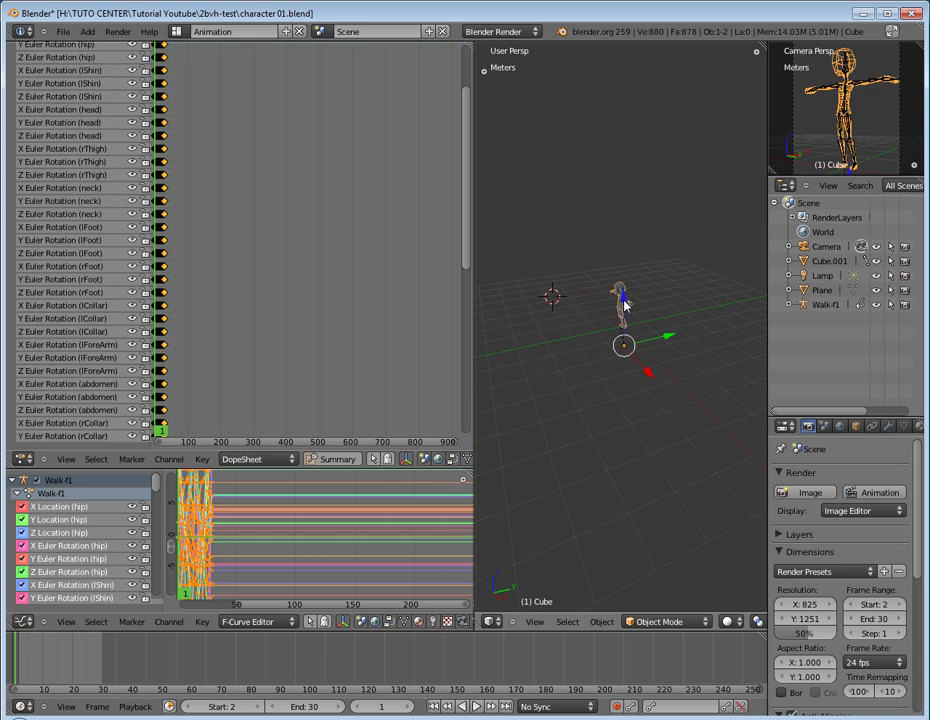
right_click(616, 296)
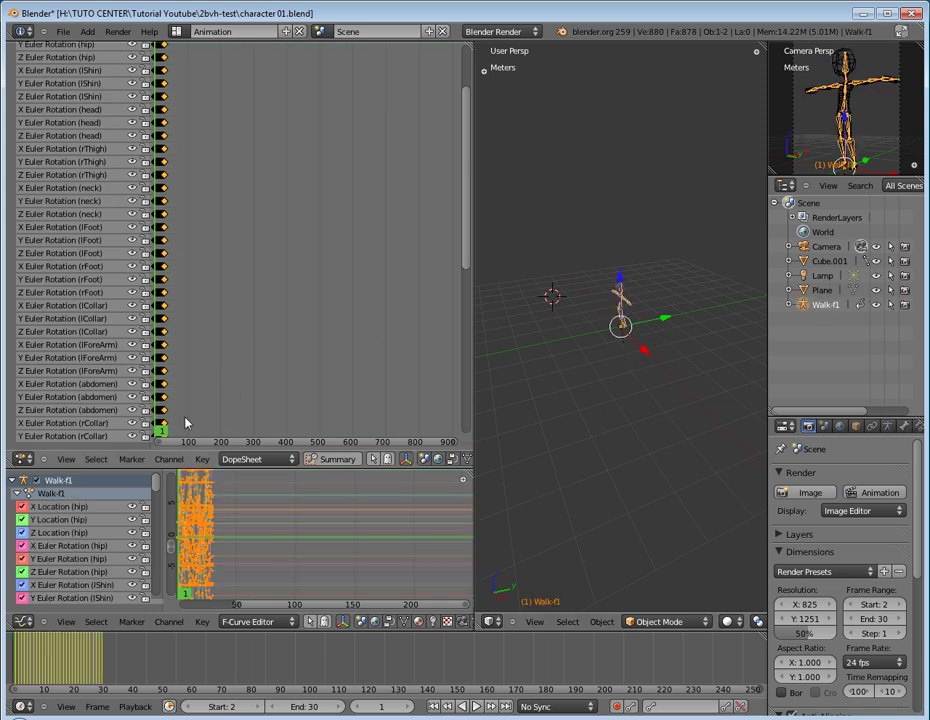
Step: Set the DopeSheet to Action Editor and assign the Idle-f1 action to the Walk-f1 armature
click(283, 460)
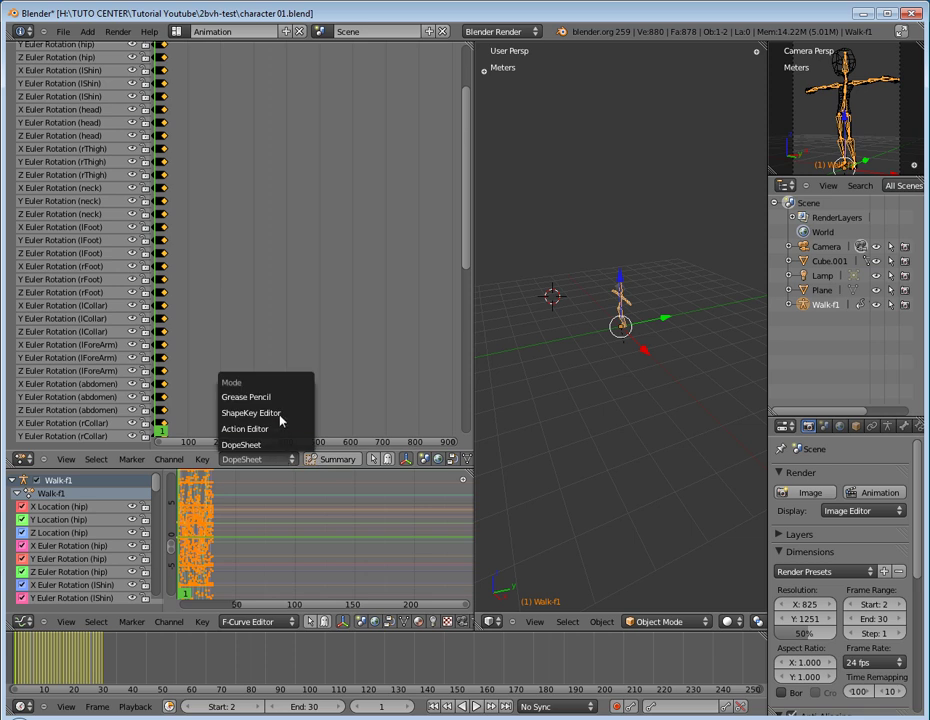
click(272, 428)
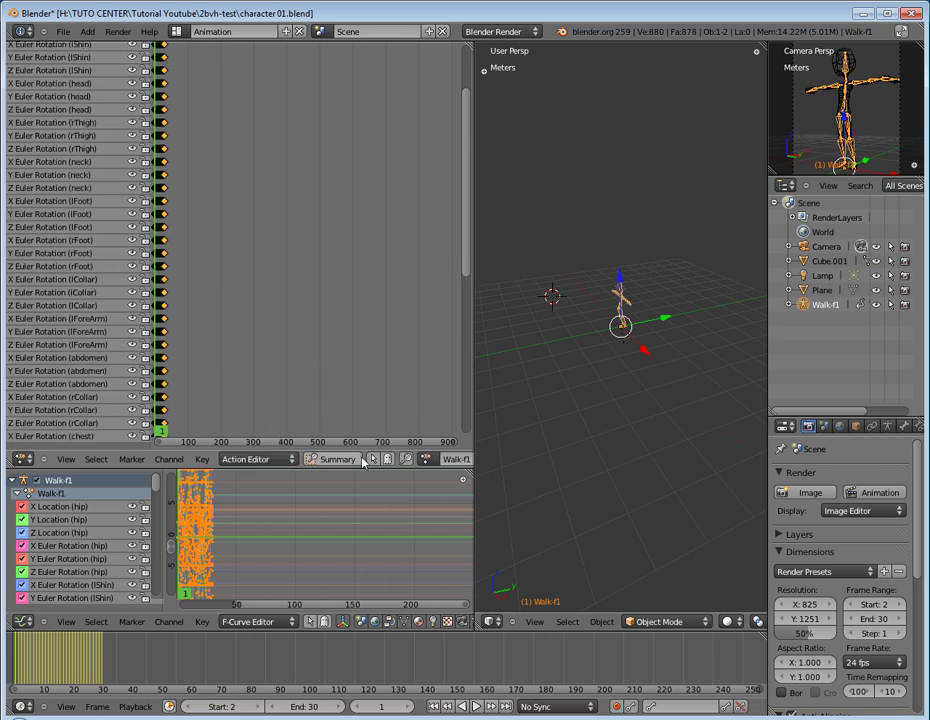
scroll(350, 461, down, 5)
click(326, 459)
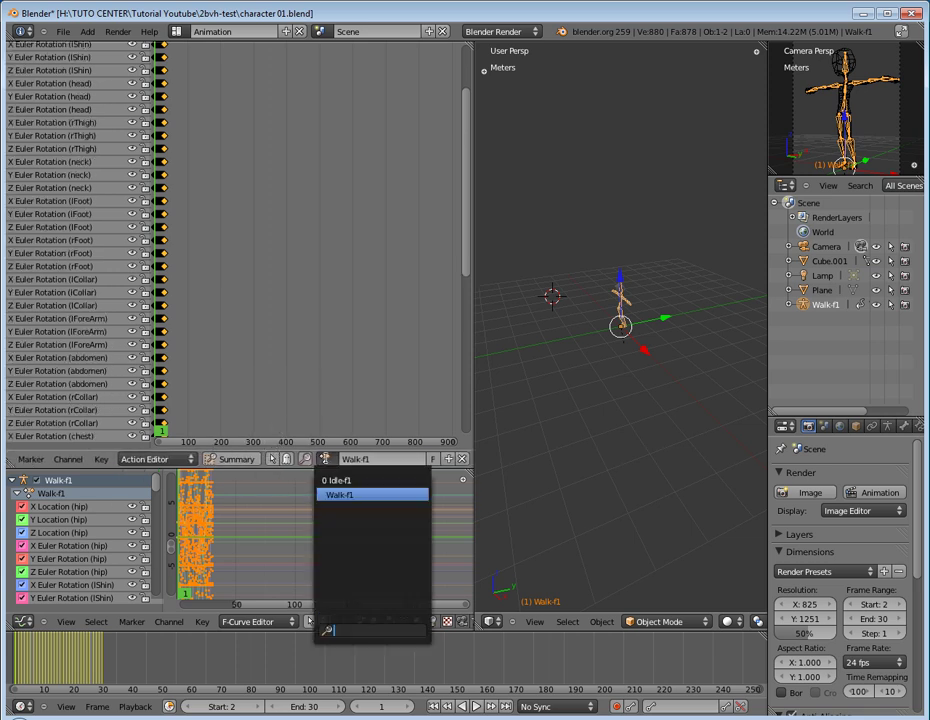
click(332, 480)
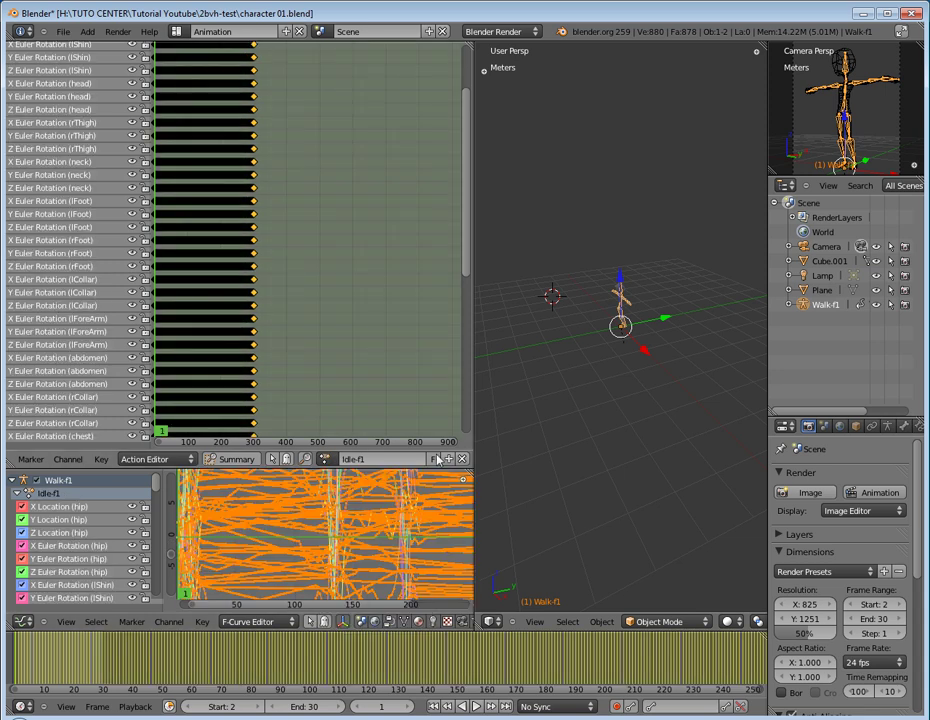
scroll(303, 644, down, 2)
scroll(303, 644, down, 2)
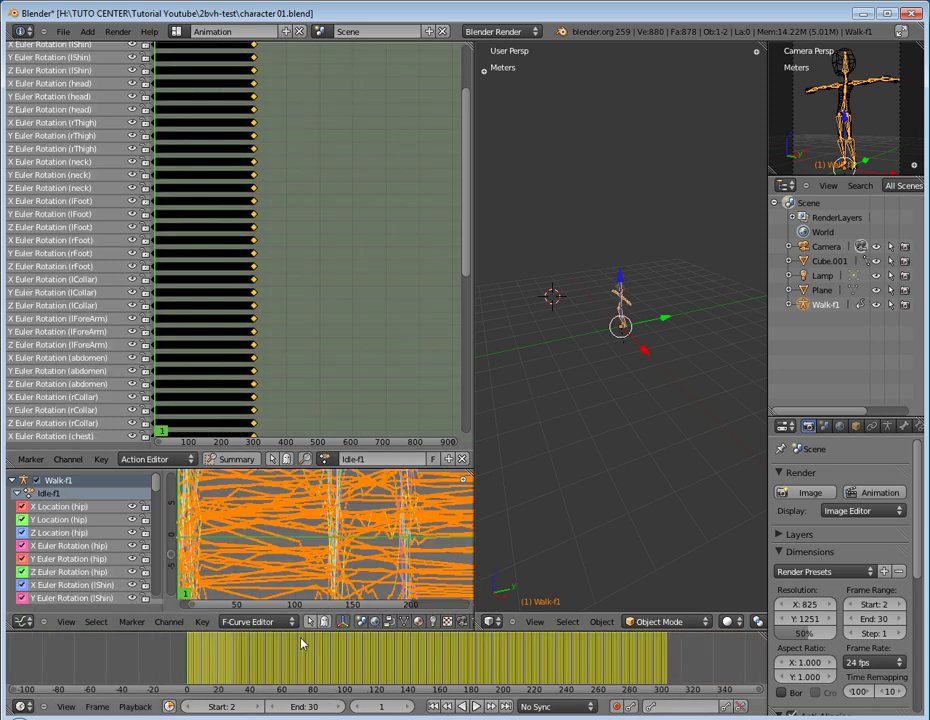
scroll(303, 644, down, 2)
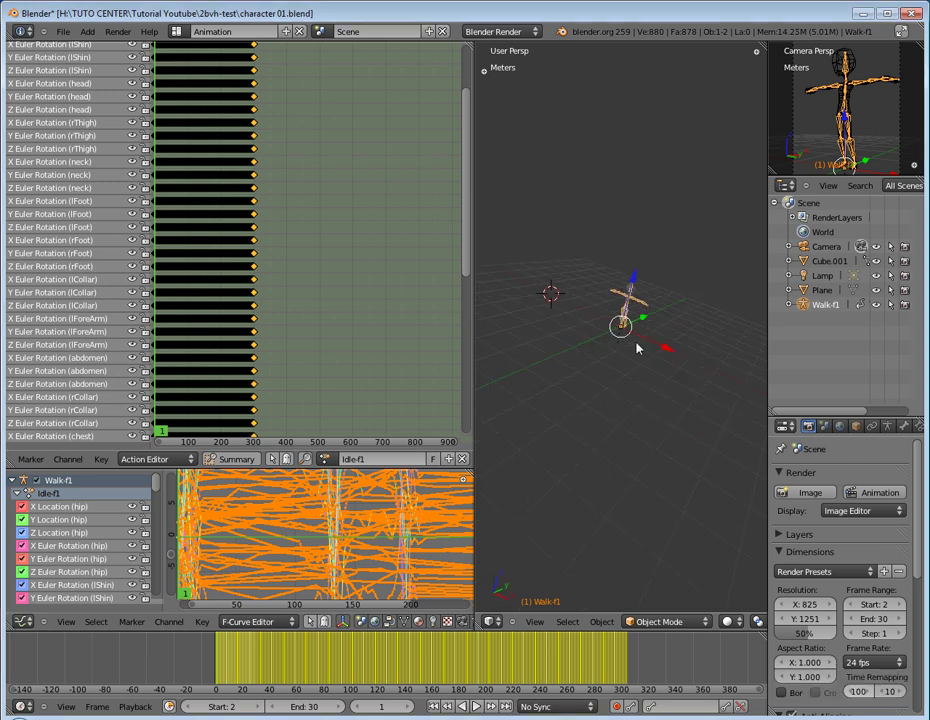
scroll(624, 335, up, 1)
scroll(622, 333, up, 4)
scroll(620, 330, up, 1)
shift+middle_drag(613, 321, 636, 367)
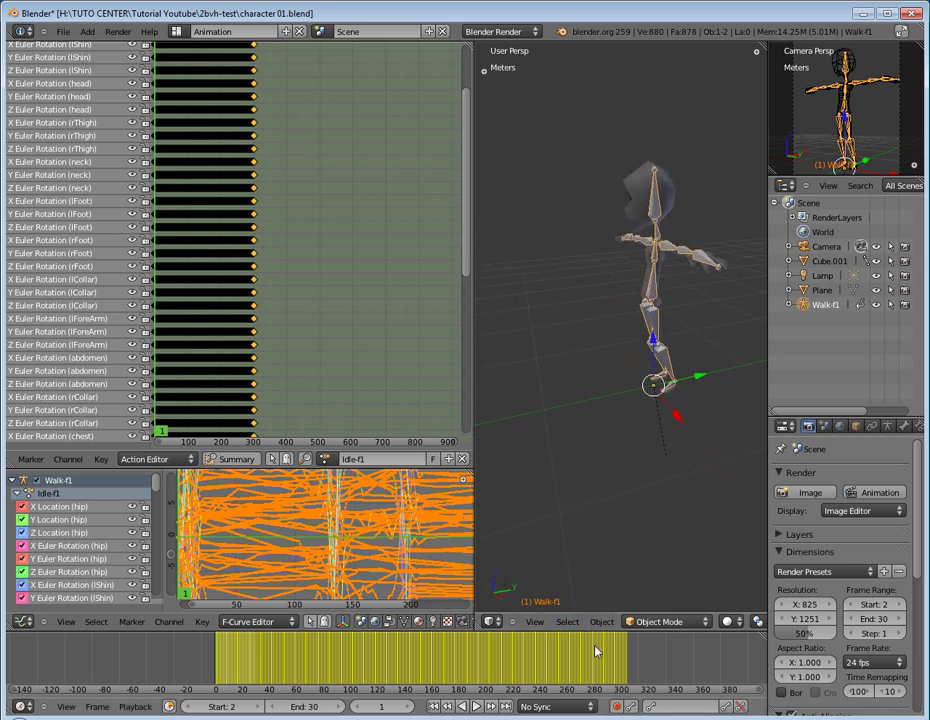
Step: Set the scene end frame to 302 with E, then return to frame 16
click(622, 661)
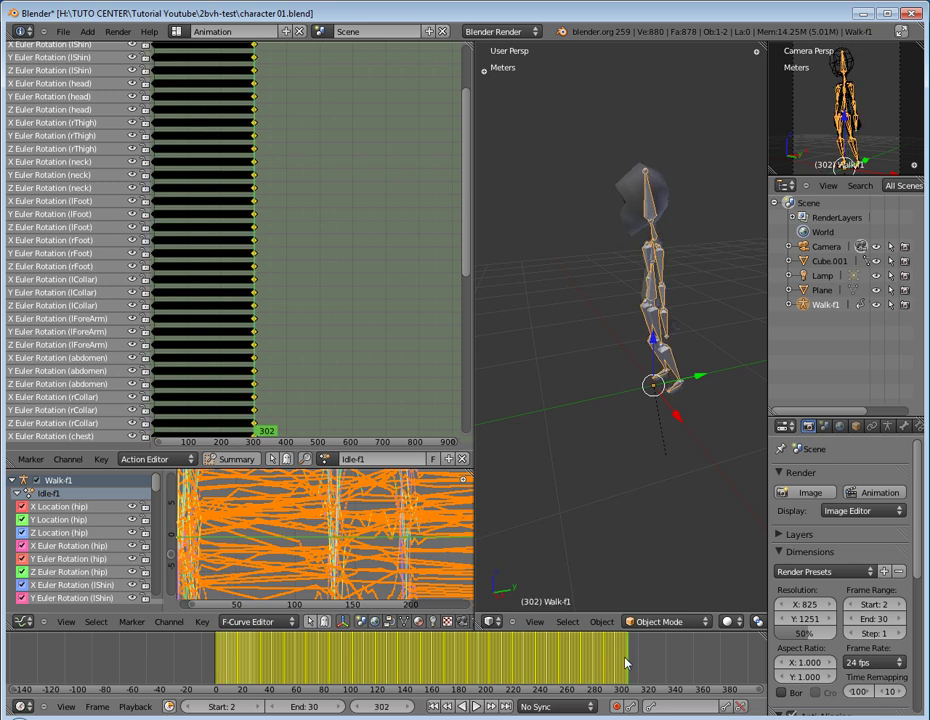
key(e)
click(239, 662)
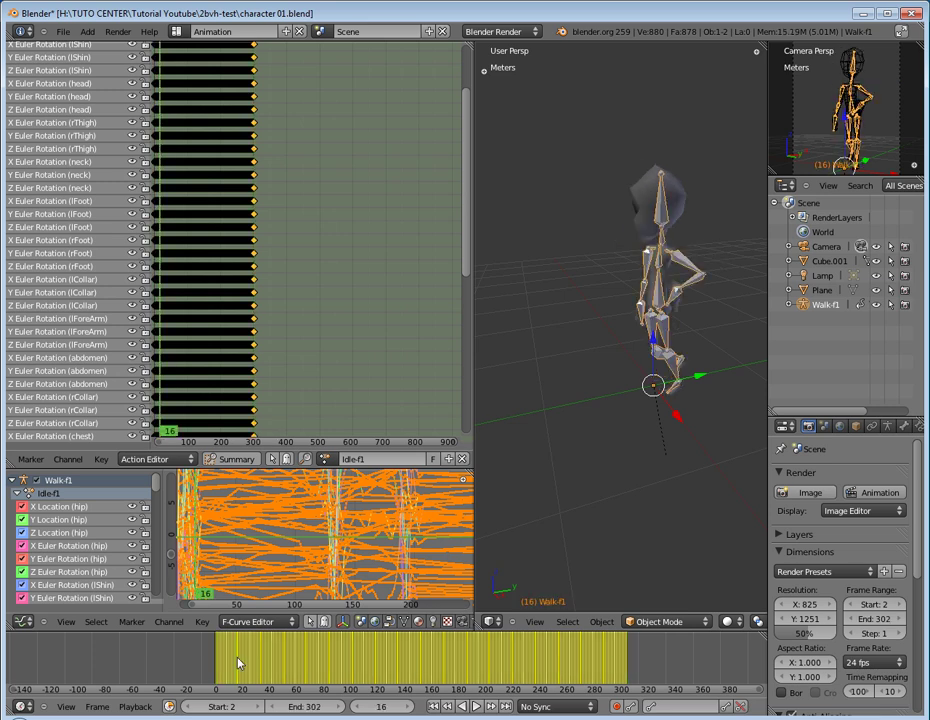
Step: Check the pose at neighbouring frames, then play the Idle-f1 animation with Alt+A
key(Left)
key(Left)
key(Left)
key(Left)
key(Left)
key(Left)
key(Left)
key(Left)
key(Left)
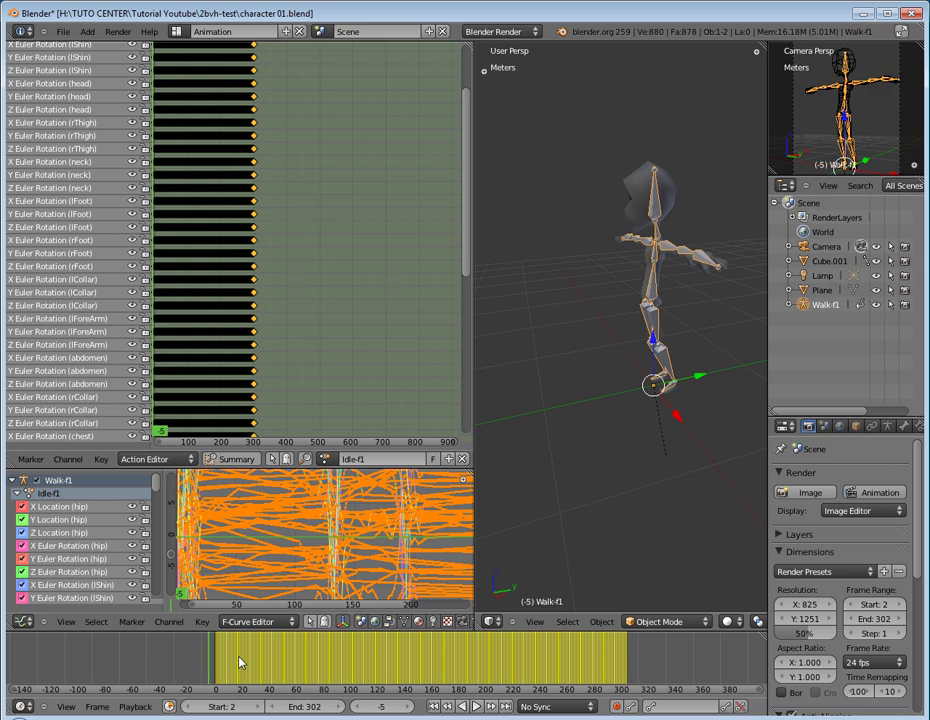
key(Right)
key(Right)
key(Right)
key(Right)
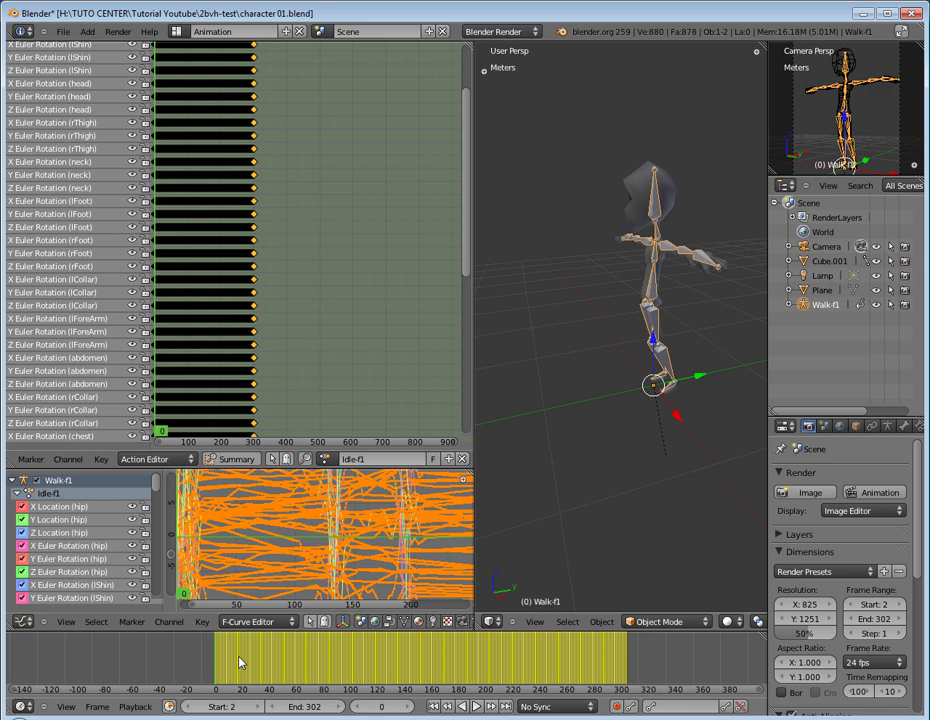
key(Right)
key(Right)
key(Left)
key(Right)
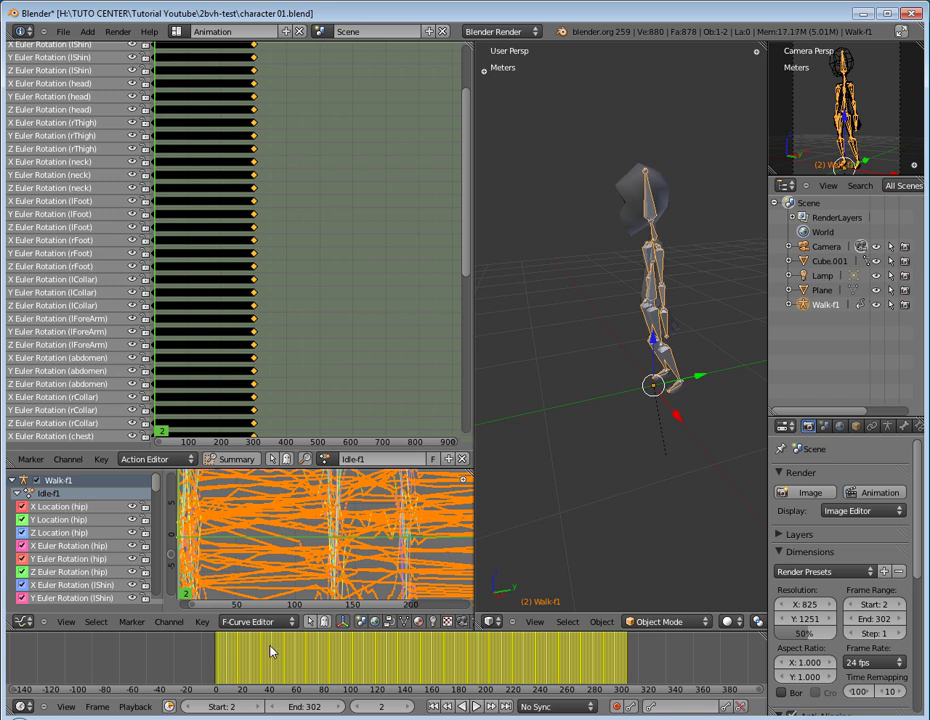
key(alt+a)
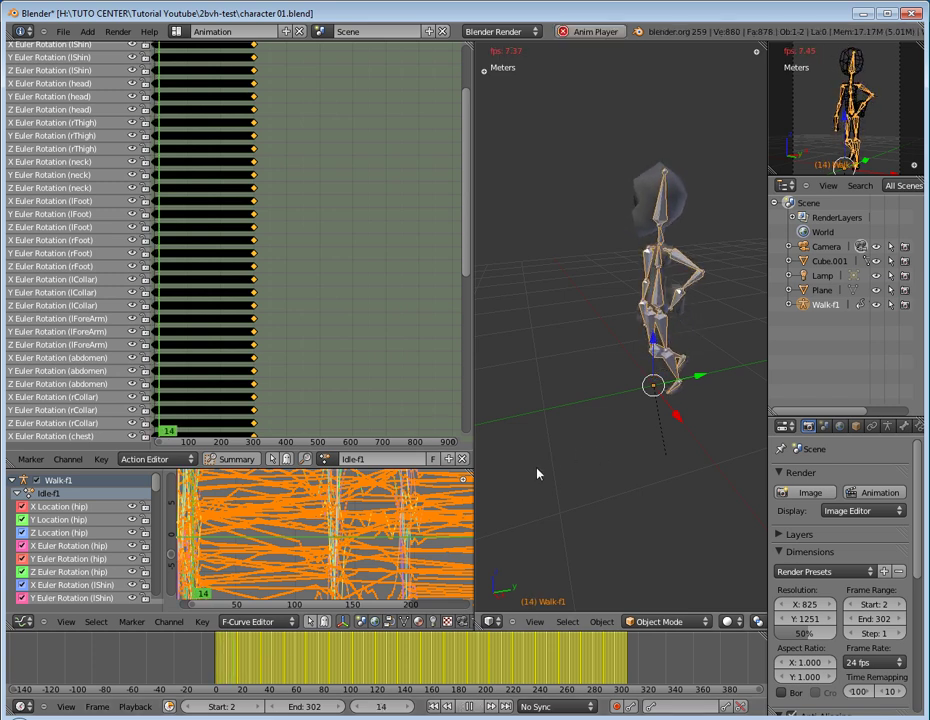
middle_drag(608, 465, 648, 446)
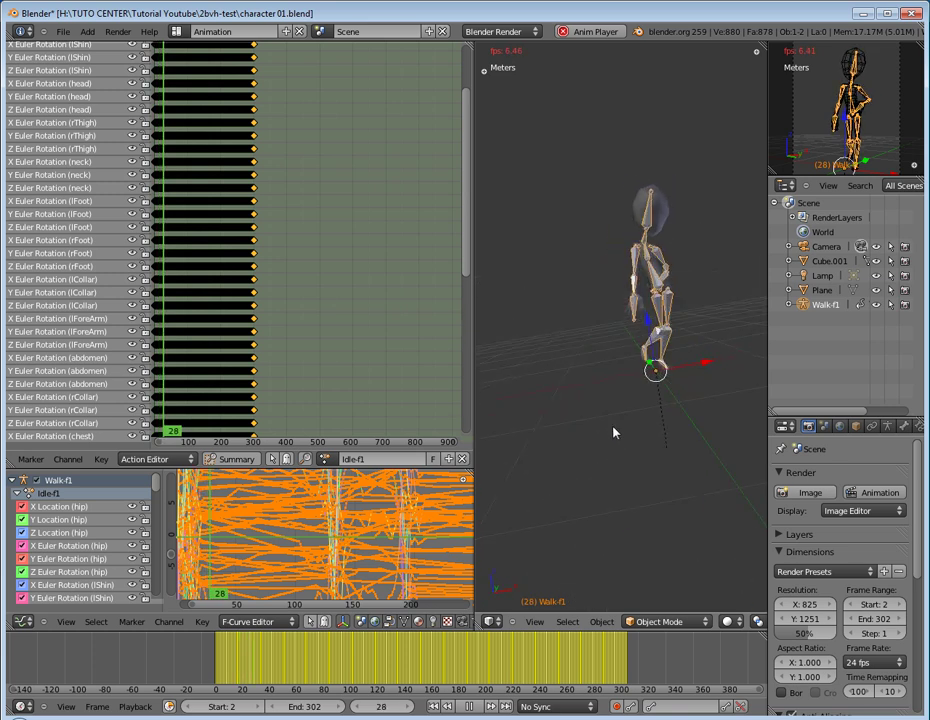